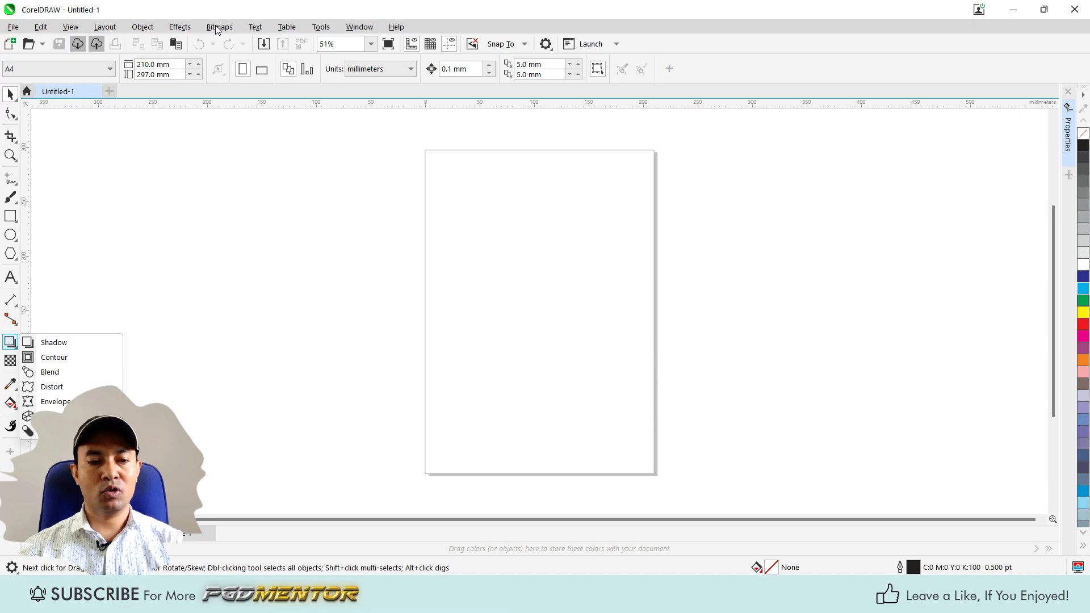
click(10, 344)
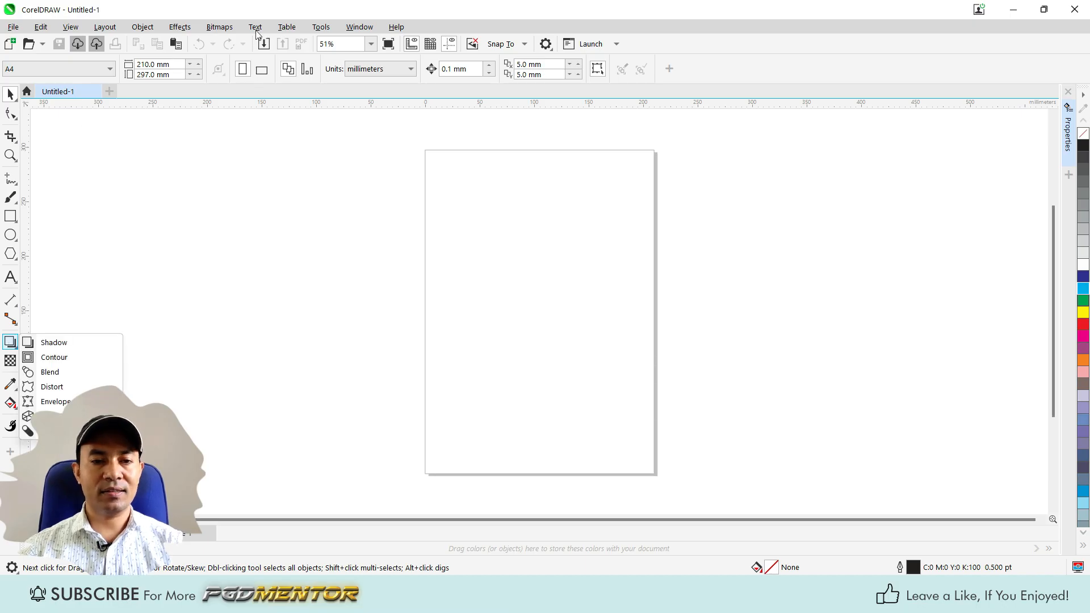
click(219, 29)
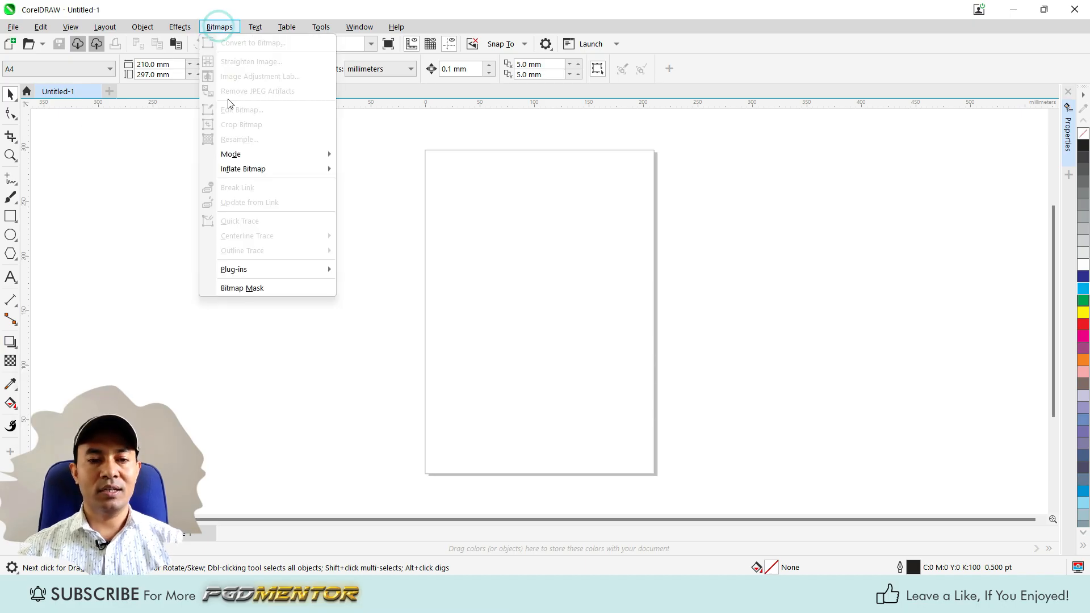
click(218, 28)
click(219, 29)
mouse_move(178, 28)
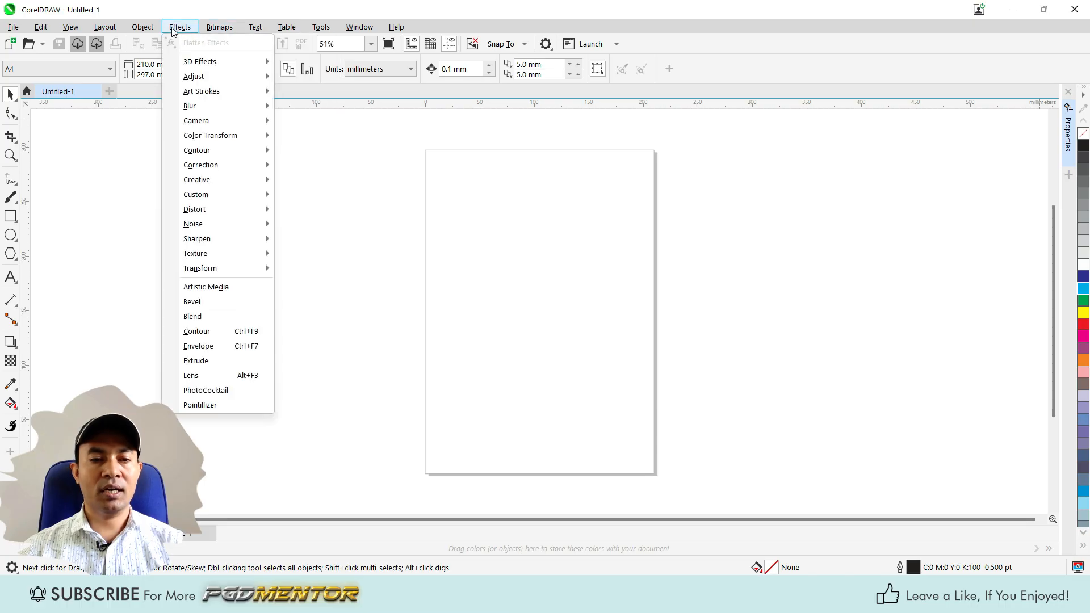
mouse_move(11, 28)
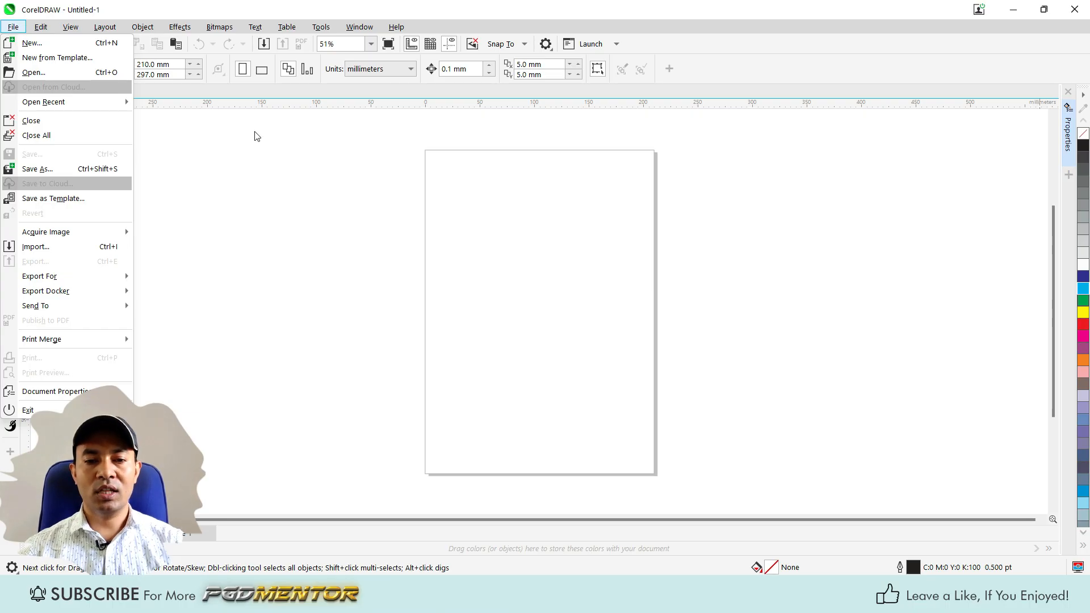
click(313, 165)
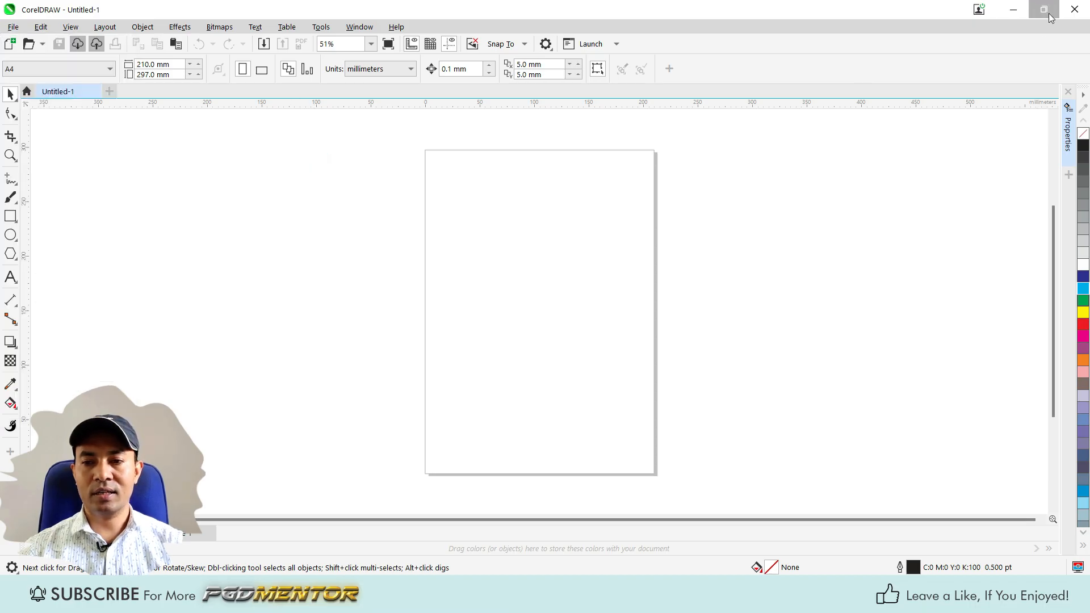
Bring the woman's portrait image from the desktop onto the blank A4 page of the CorelDRAW document.
click(1014, 9)
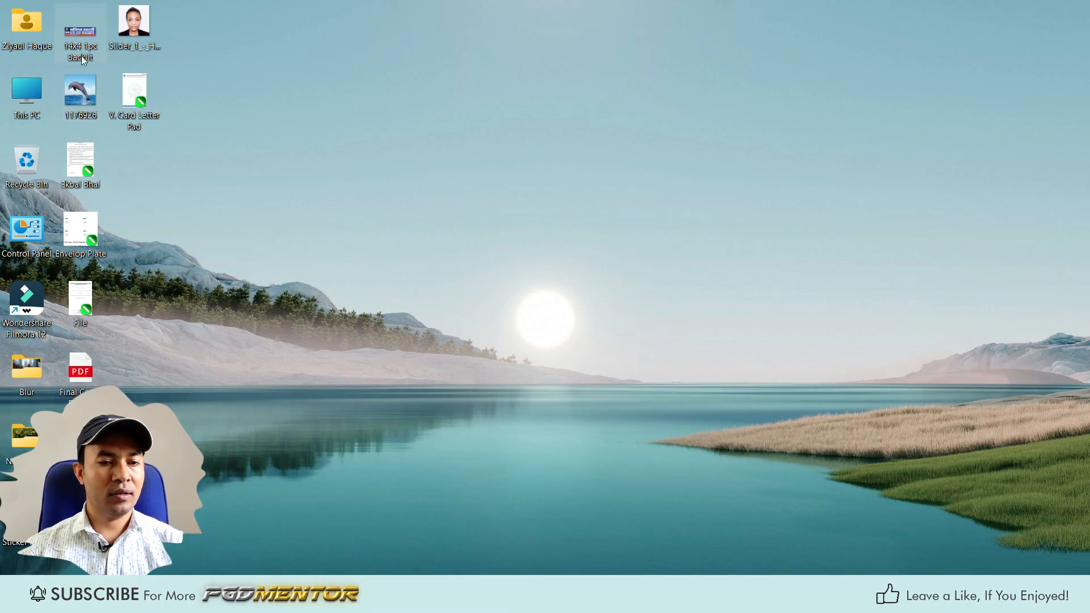
click(84, 98)
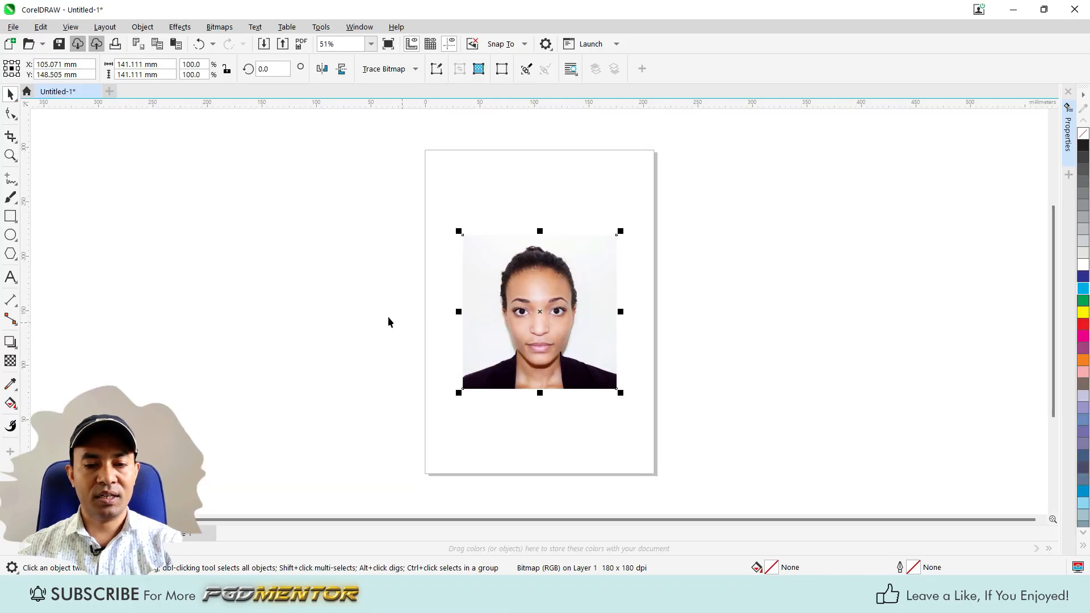
scroll(539, 314, up, 2)
scroll(546, 316, up, 2)
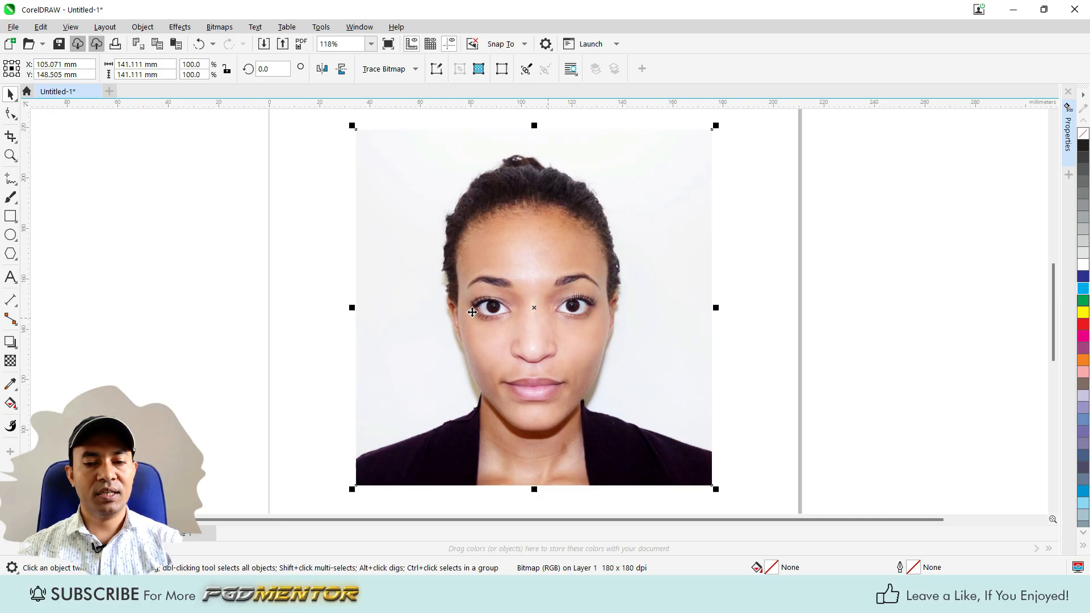
scroll(380, 326, down, 2)
scroll(489, 314, up, 1)
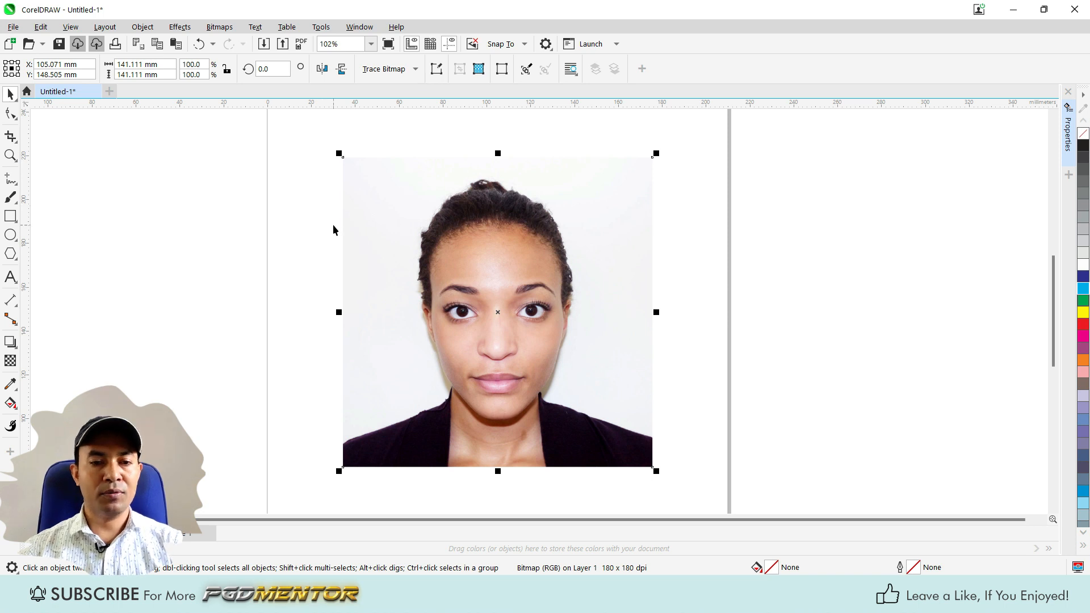
Apply the Edge Detect contour effect to the portrait with a black background color.
click(181, 28)
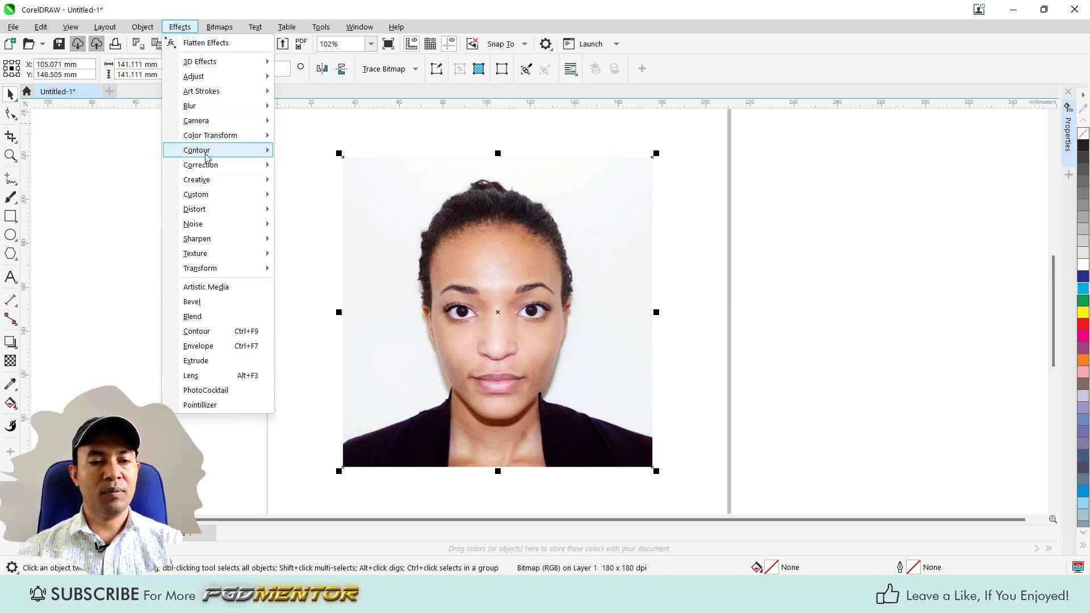
mouse_move(230, 151)
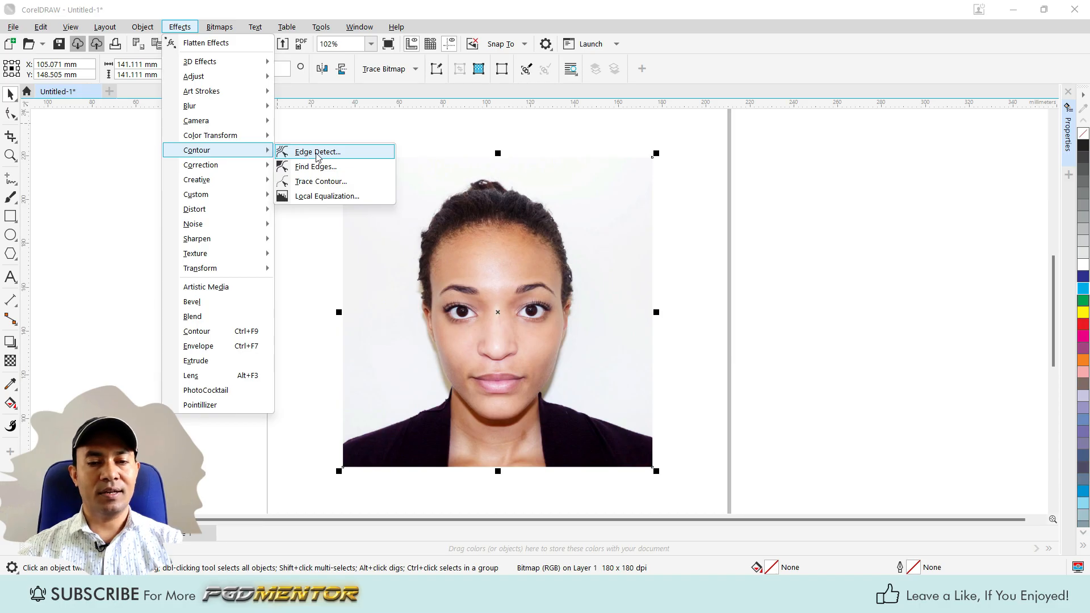
click(300, 153)
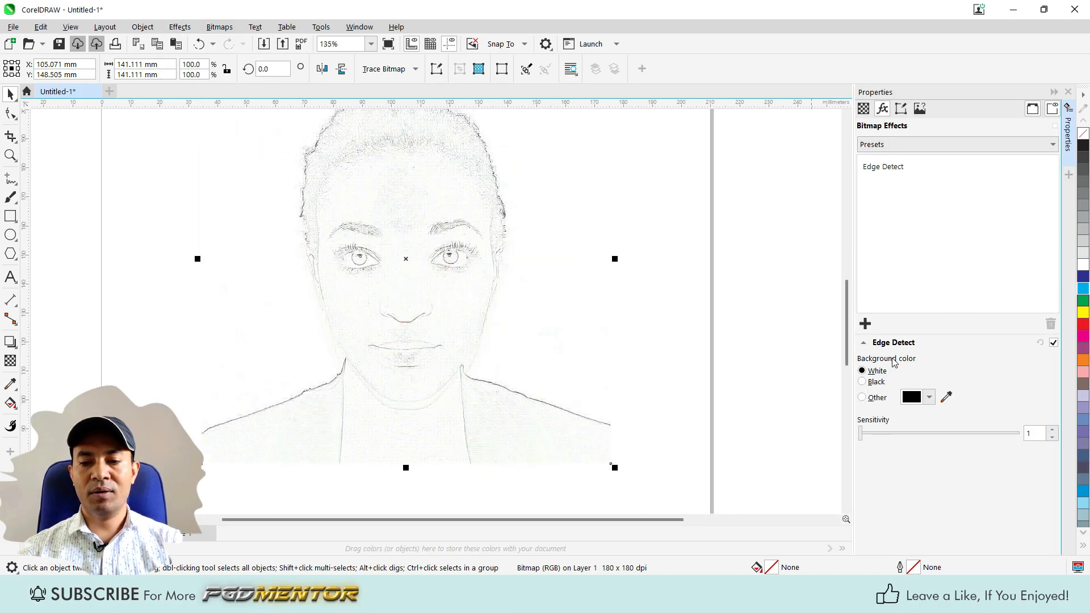
click(862, 382)
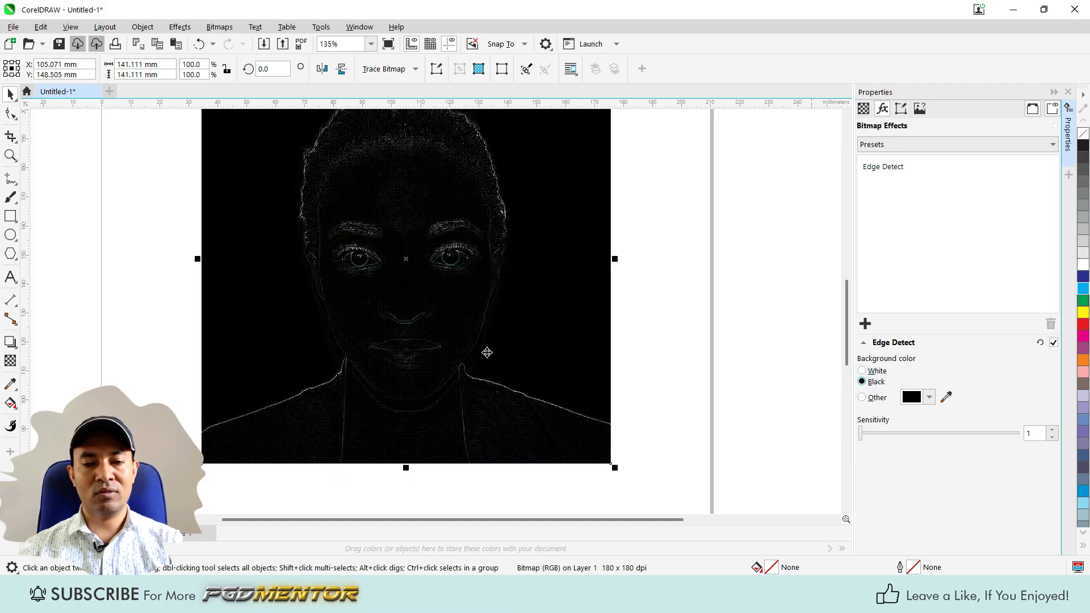
scroll(487, 352, down, 2)
scroll(400, 274, up, 1)
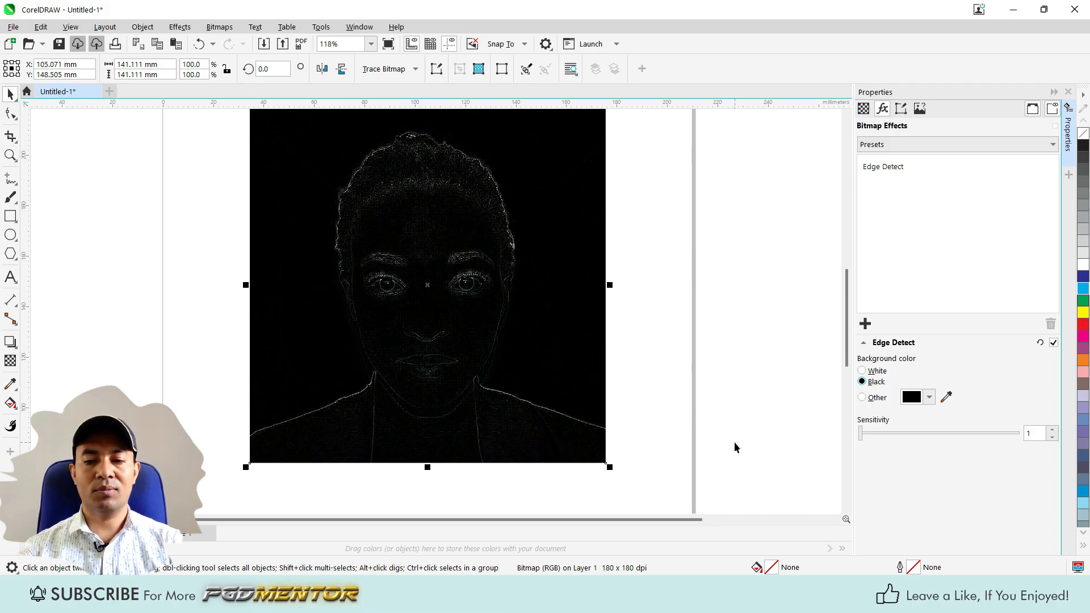
Switch the Edge Detect background to a custom color, trying bright reds and settling on dark red #801B1B.
click(863, 399)
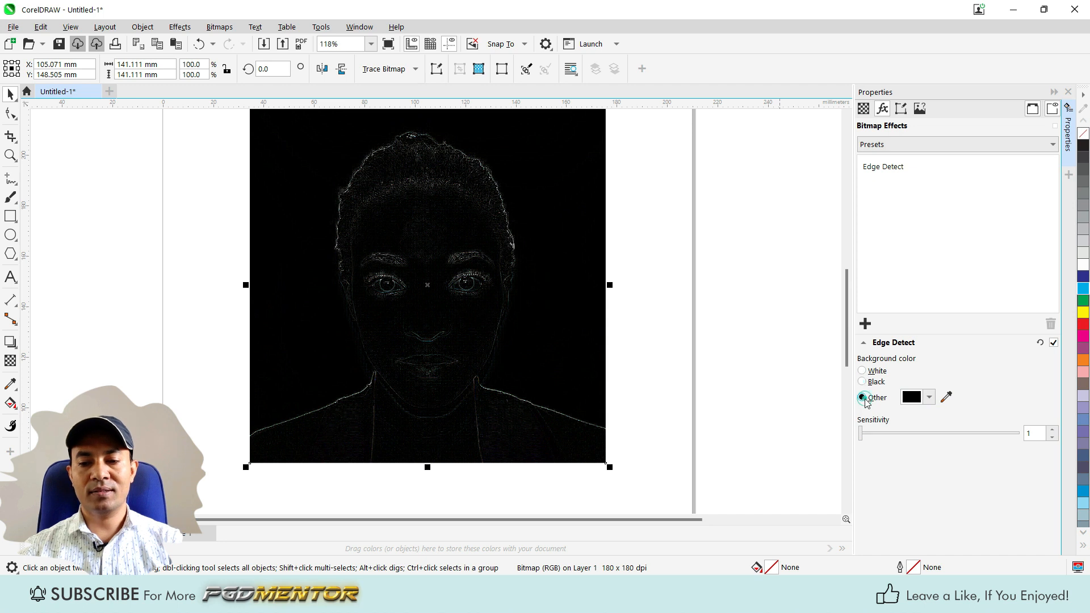
click(930, 399)
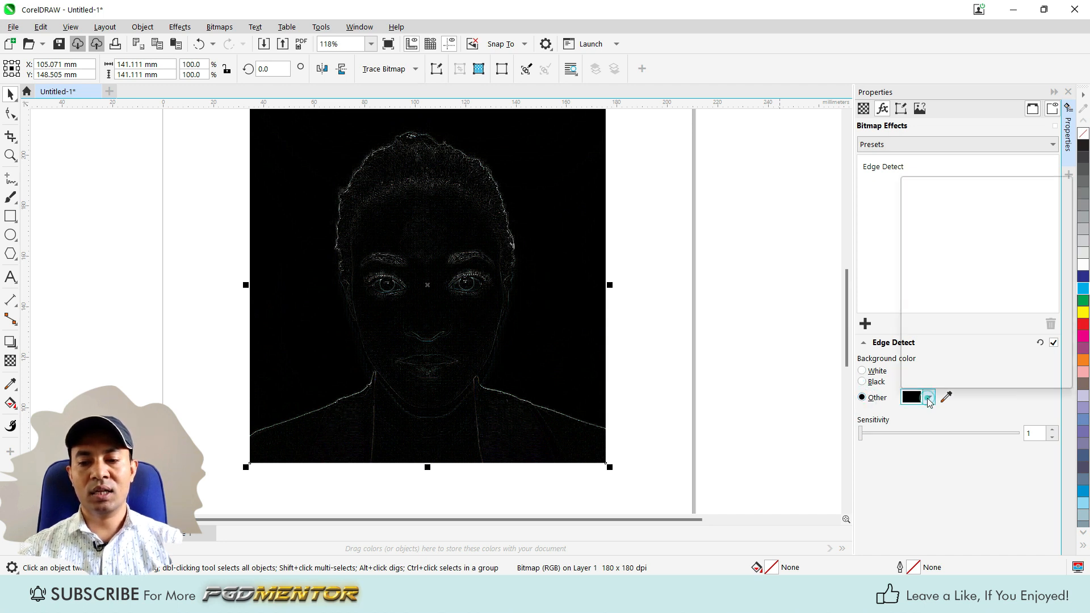
click(993, 263)
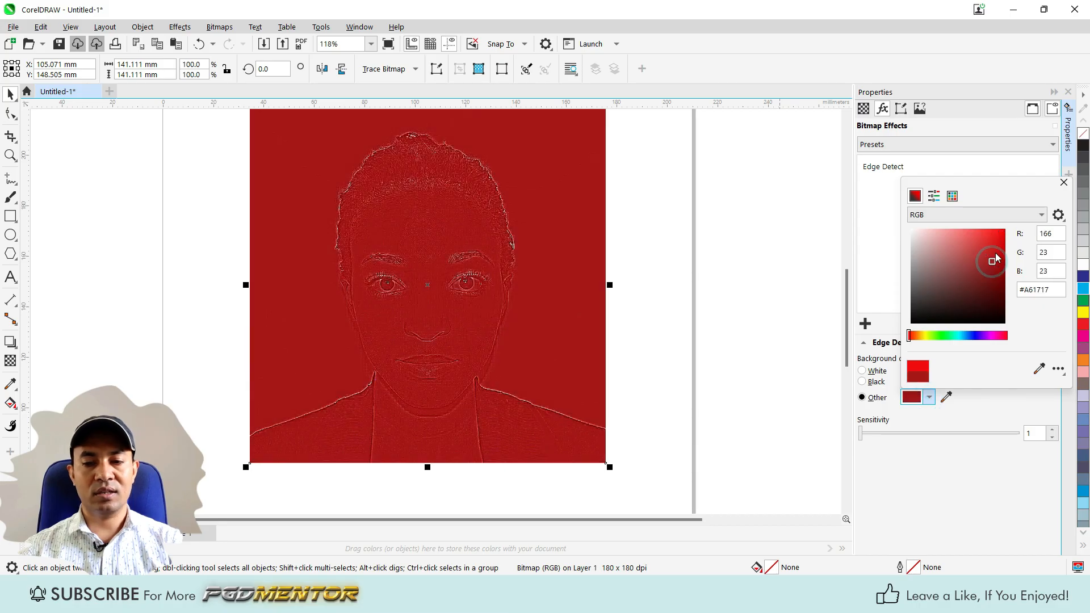
click(1001, 233)
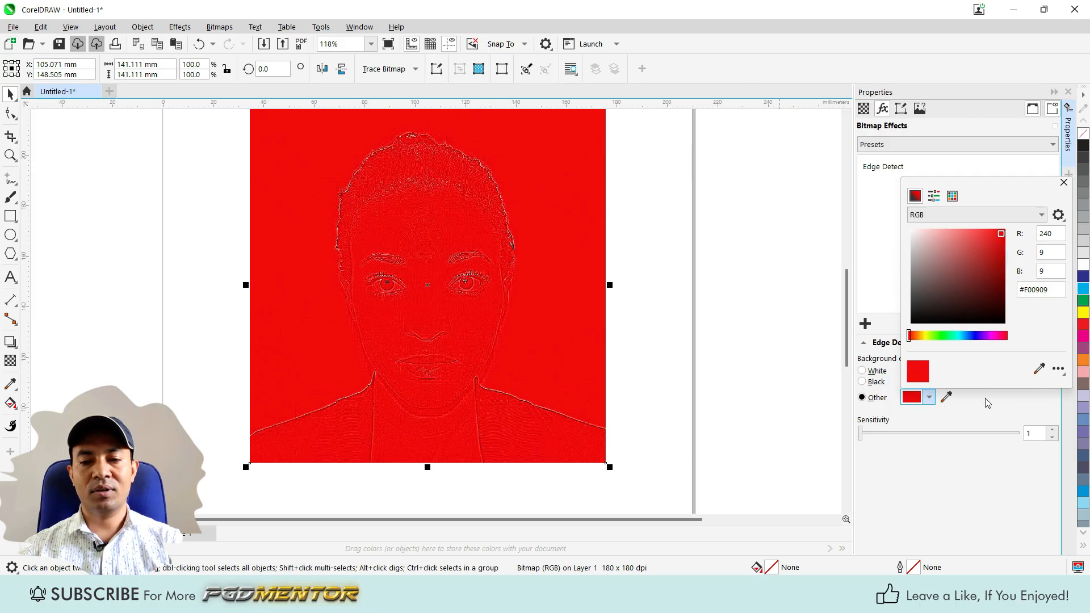
click(985, 276)
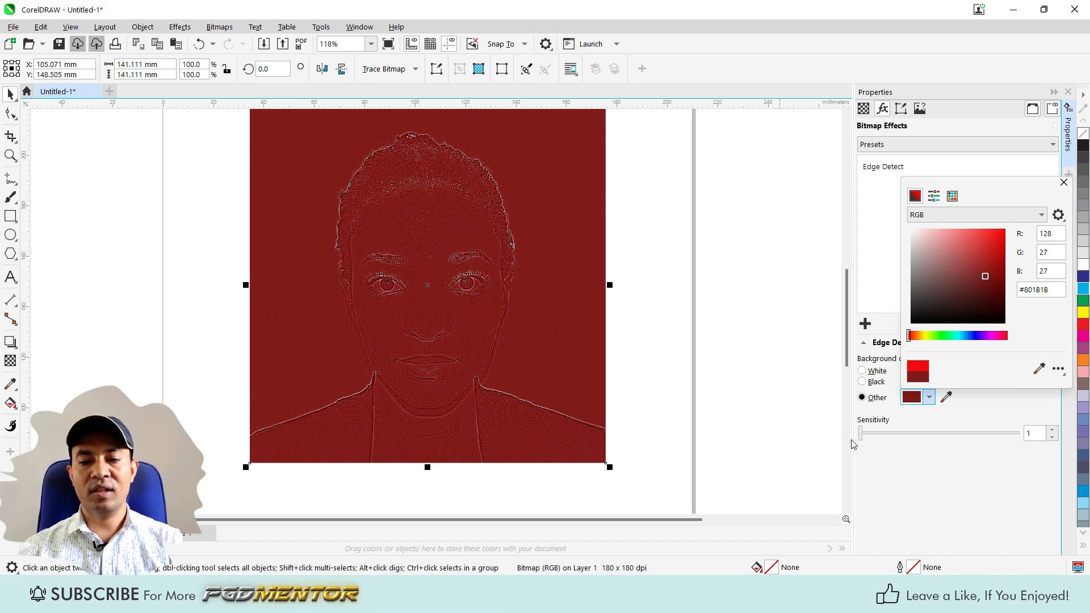
click(797, 348)
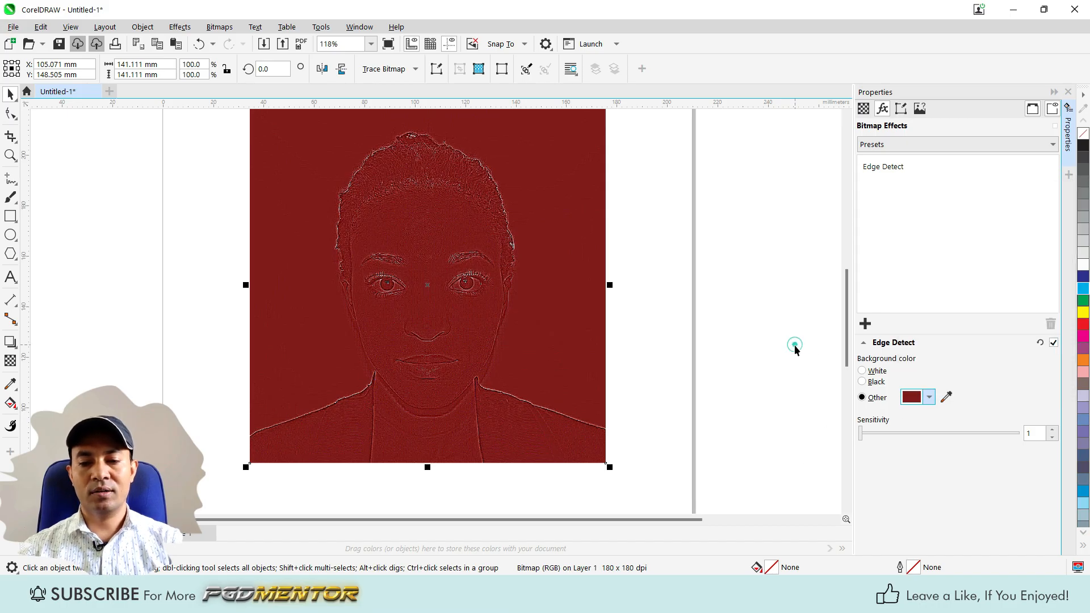
Raise the Edge Detect sensitivity to 4, inspect the face up close, and increase it to 5.
click(860, 431)
drag(860, 430, 918, 431)
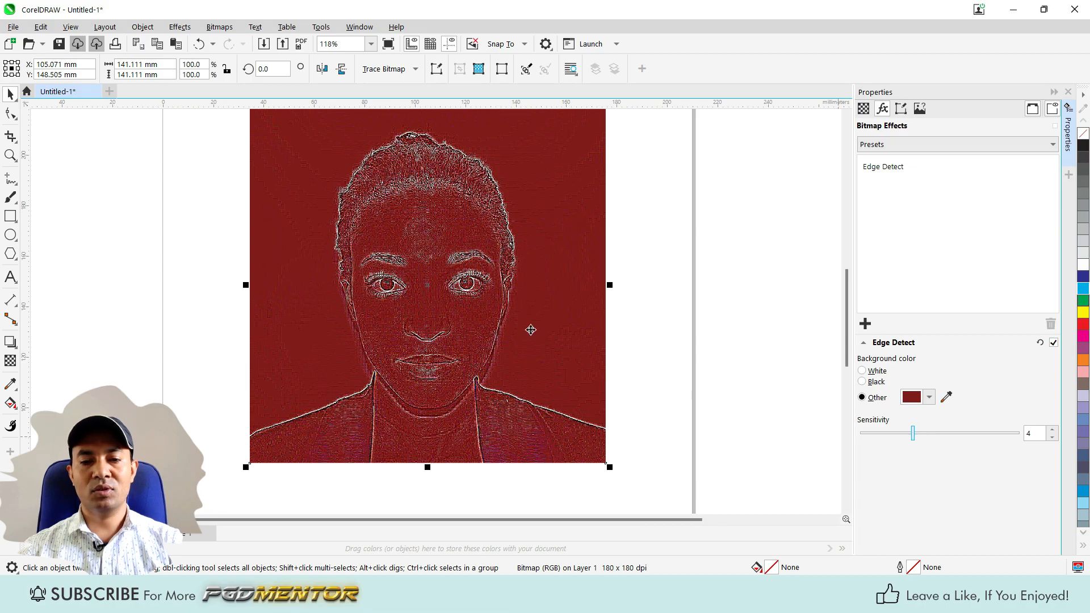
scroll(472, 267, up, 2)
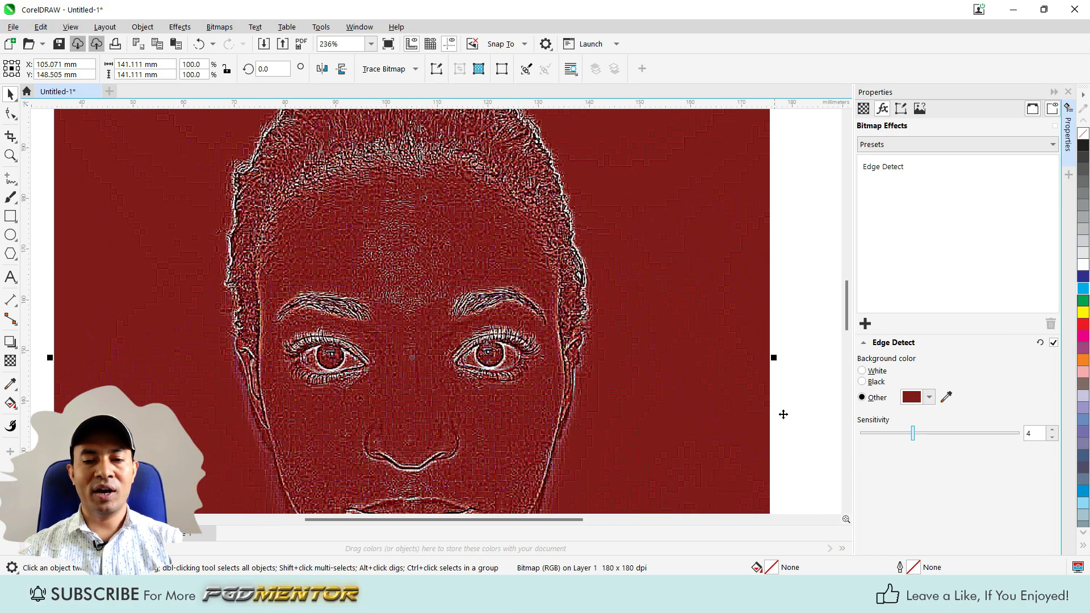
mouse_move(913, 434)
mouse_down()
mouse_move(1016, 433)
mouse_move(894, 434)
mouse_move(930, 434)
mouse_up()
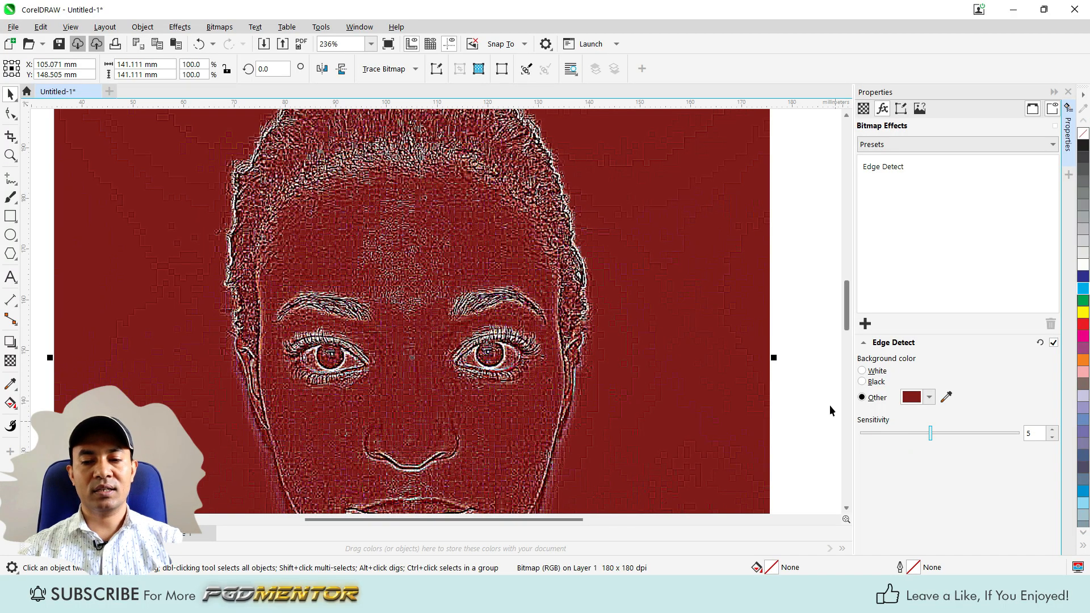
scroll(545, 367, down, 2)
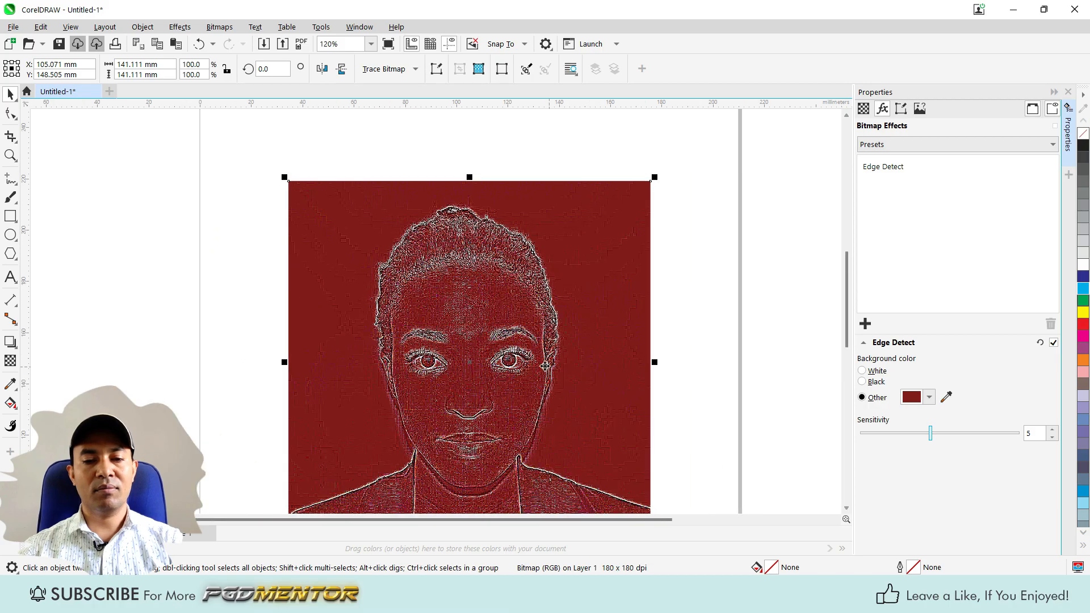
Try a white Edge Detect background with the sensitivity set to 6.
click(863, 370)
scroll(469, 479, up, 1)
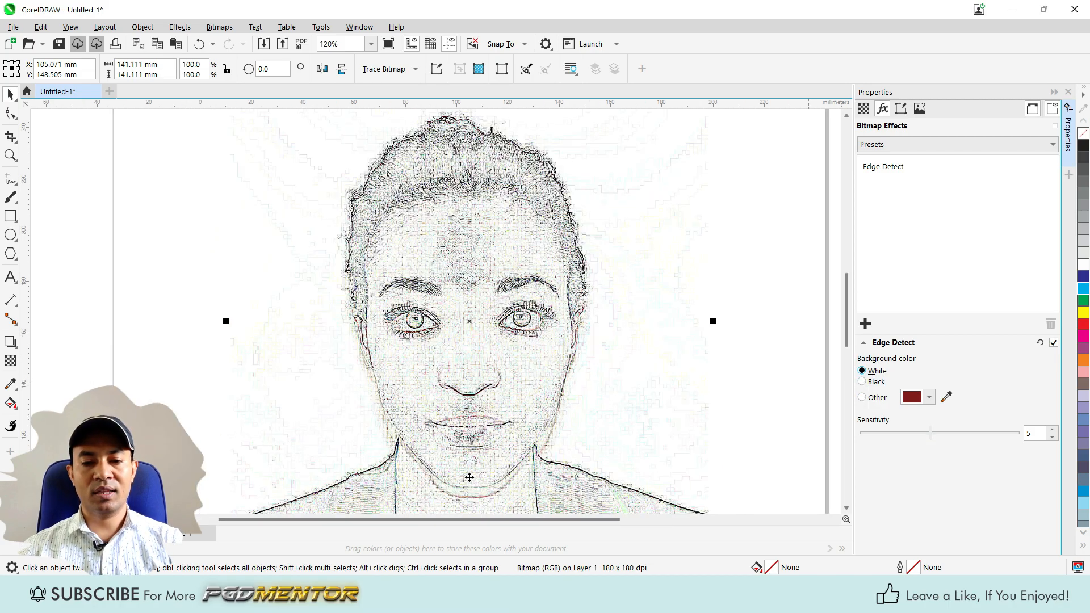
mouse_move(930, 434)
mouse_down()
mouse_move(877, 435)
mouse_move(987, 433)
mouse_move(948, 435)
mouse_up()
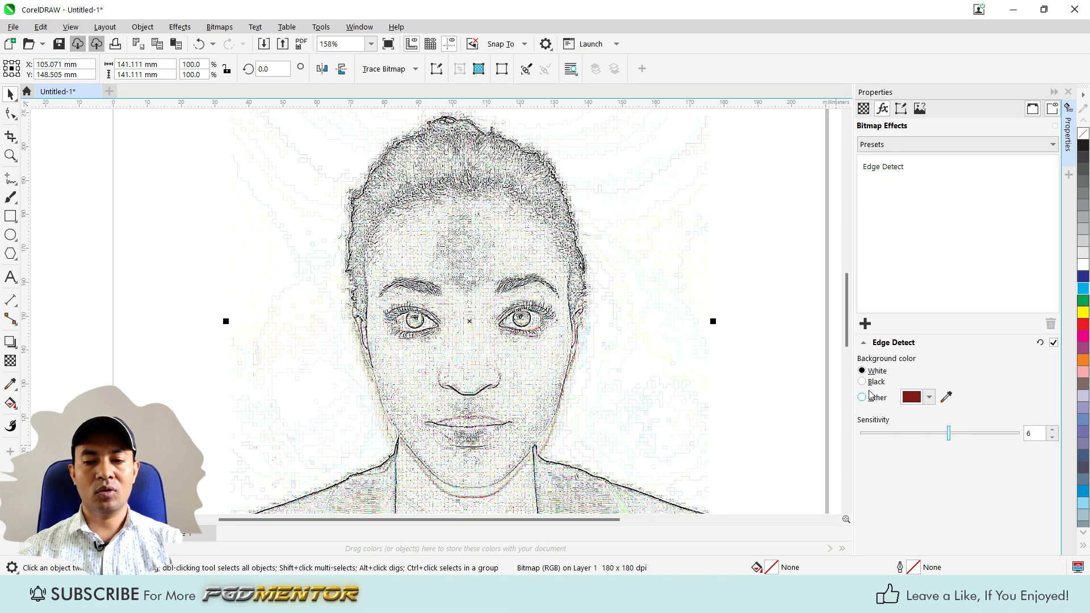
Set the Edge Detect background color to black and the sensitivity to 5.
click(863, 382)
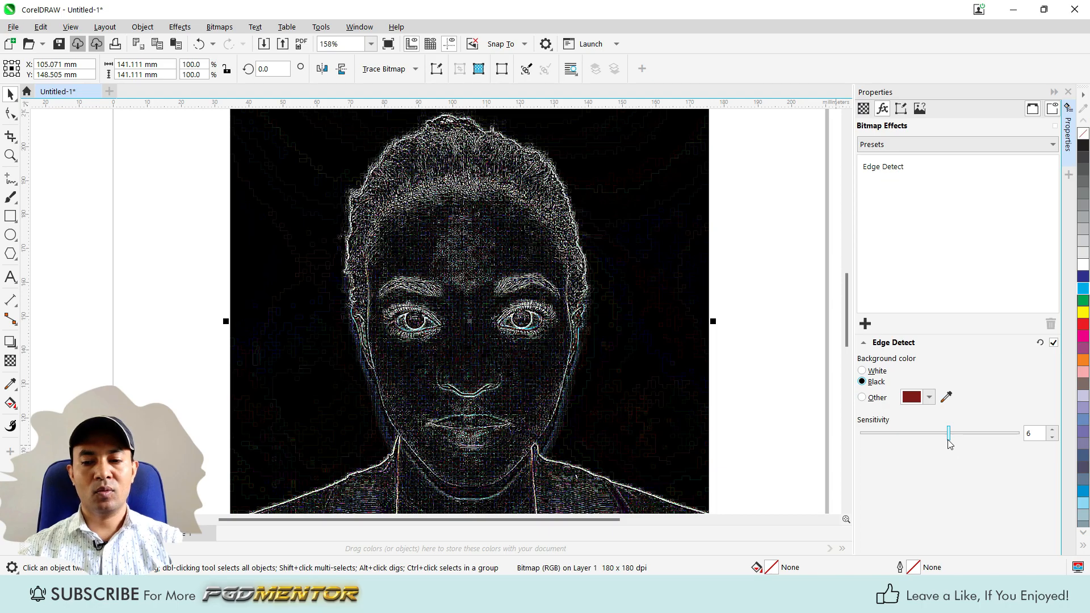
mouse_move(949, 435)
mouse_down()
mouse_move(908, 435)
mouse_move(930, 442)
mouse_up()
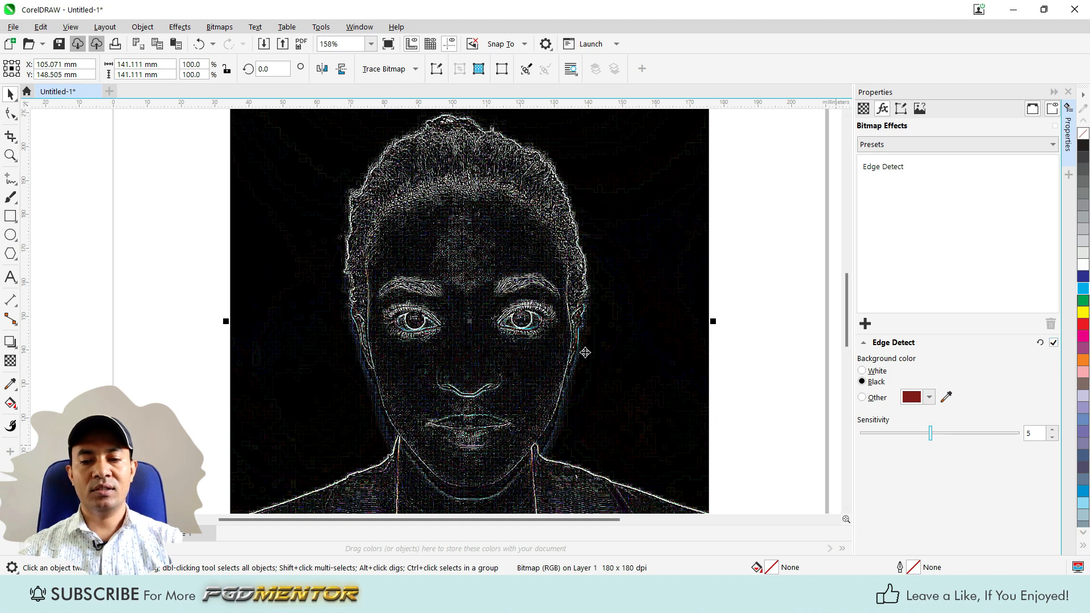
scroll(300, 314, down, 3)
scroll(395, 354, up, 1)
Place a copy of the edge-detected portrait over the page's upper-right corner, centered at about X 215 mm, Y 303 mm.
scroll(395, 354, down, 1)
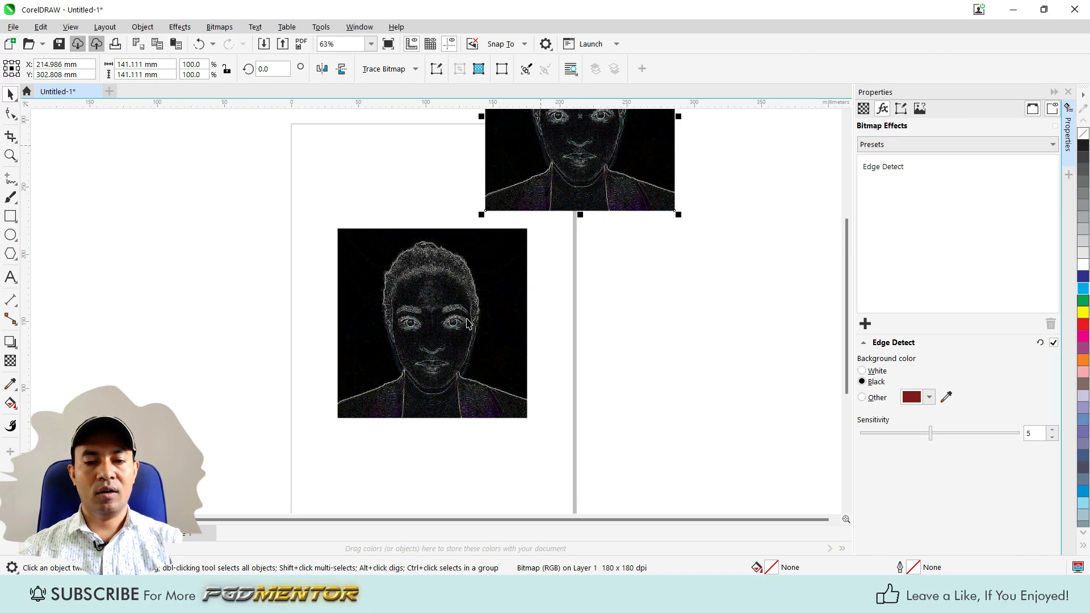
scroll(469, 323, up, 1)
scroll(398, 341, up, 1)
Turn off the Edge Detect effect on the original portrait and delete it from the image's bitmap effects.
click(440, 328)
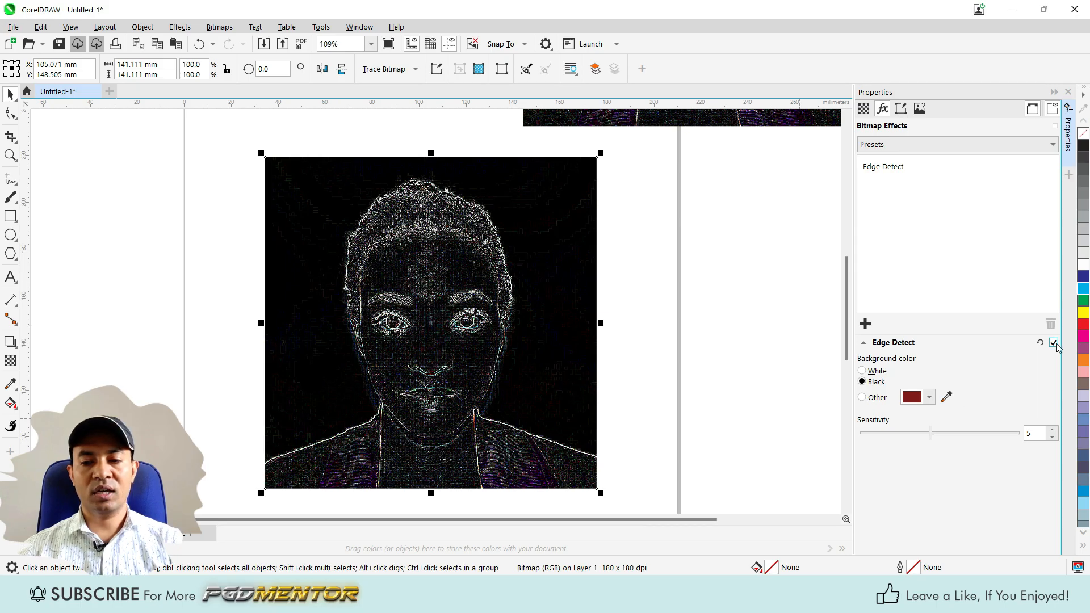
click(1053, 343)
click(897, 166)
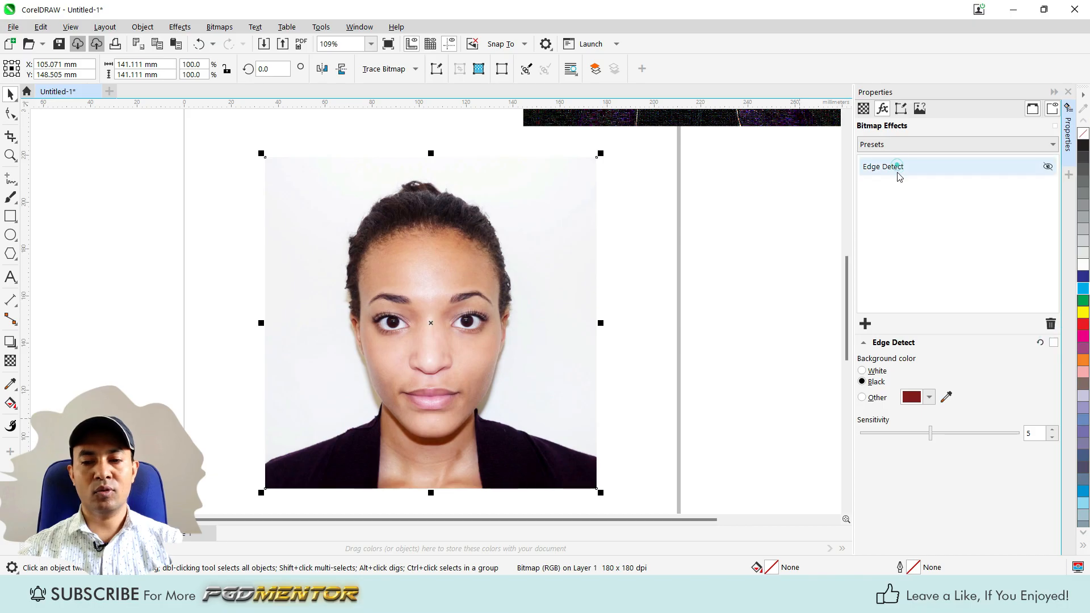
click(1050, 323)
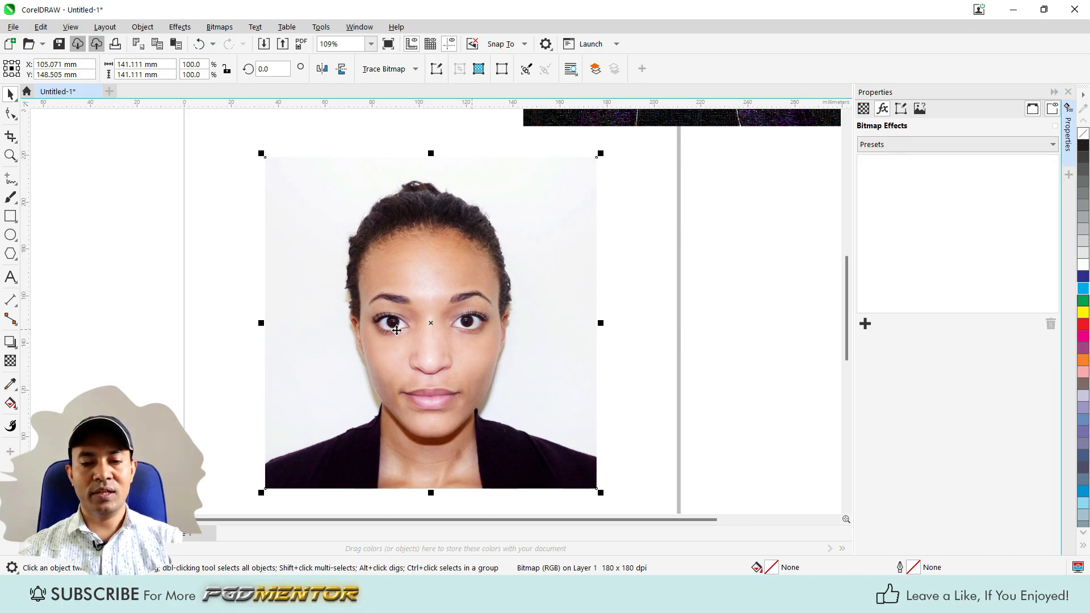
click(865, 327)
mouse_move(898, 442)
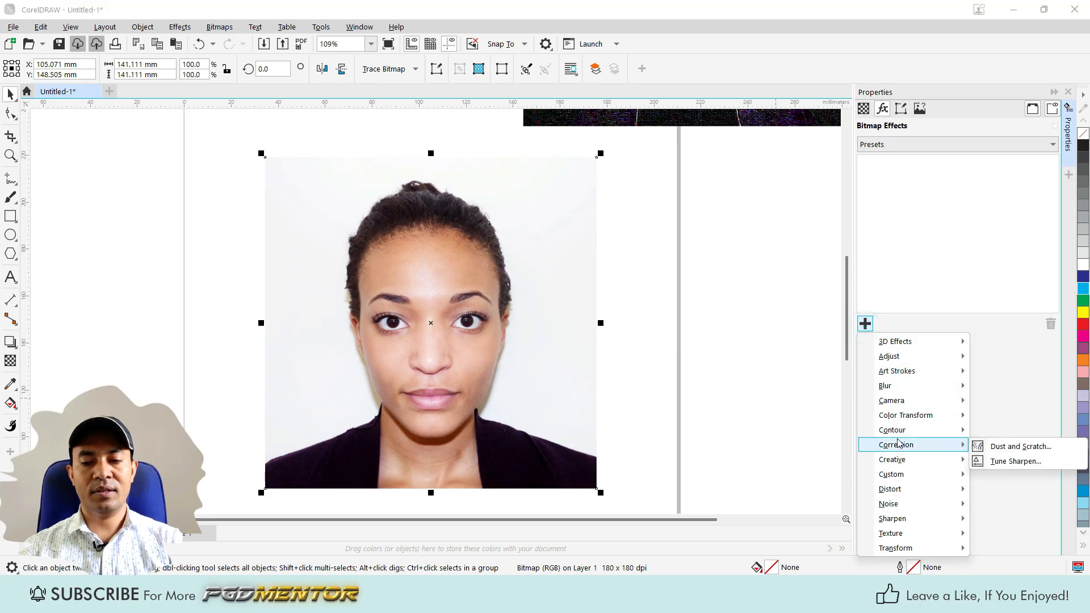
click(873, 319)
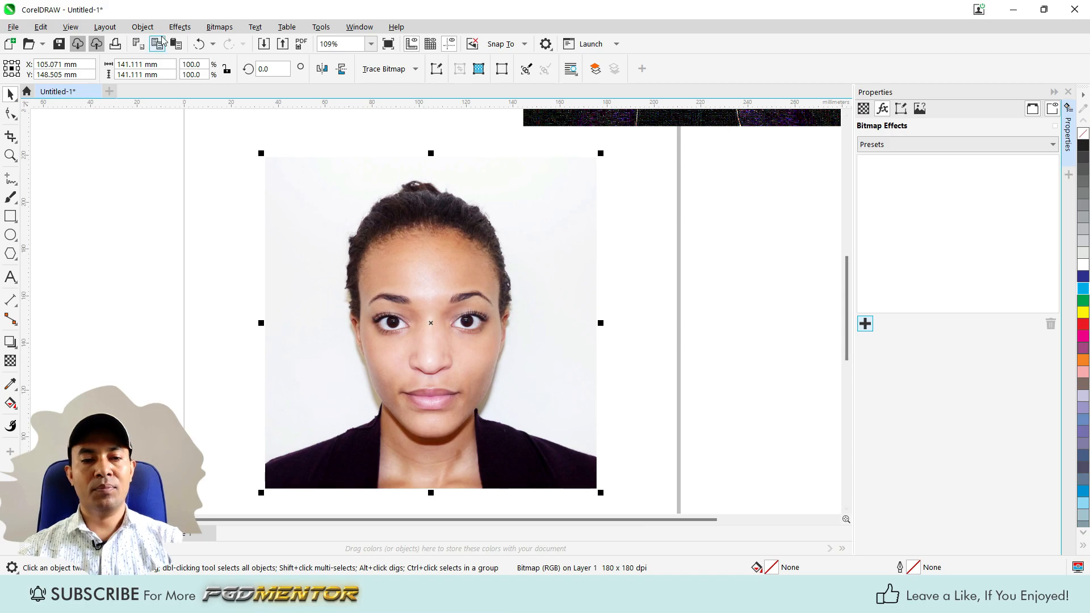
click(865, 325)
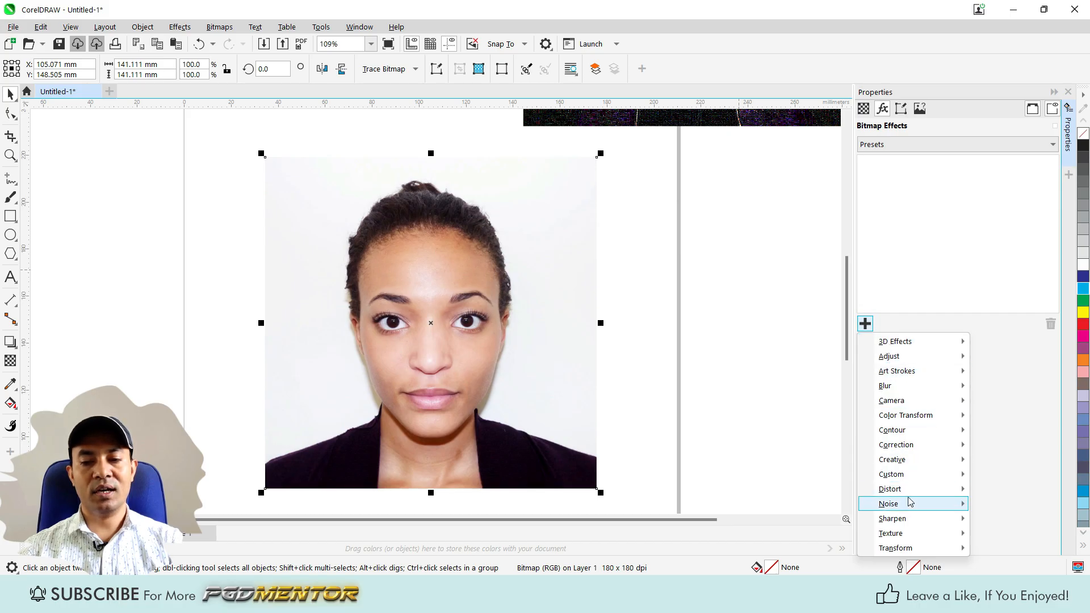
Apply the Find Edges contour effect to the portrait.
mouse_move(905, 461)
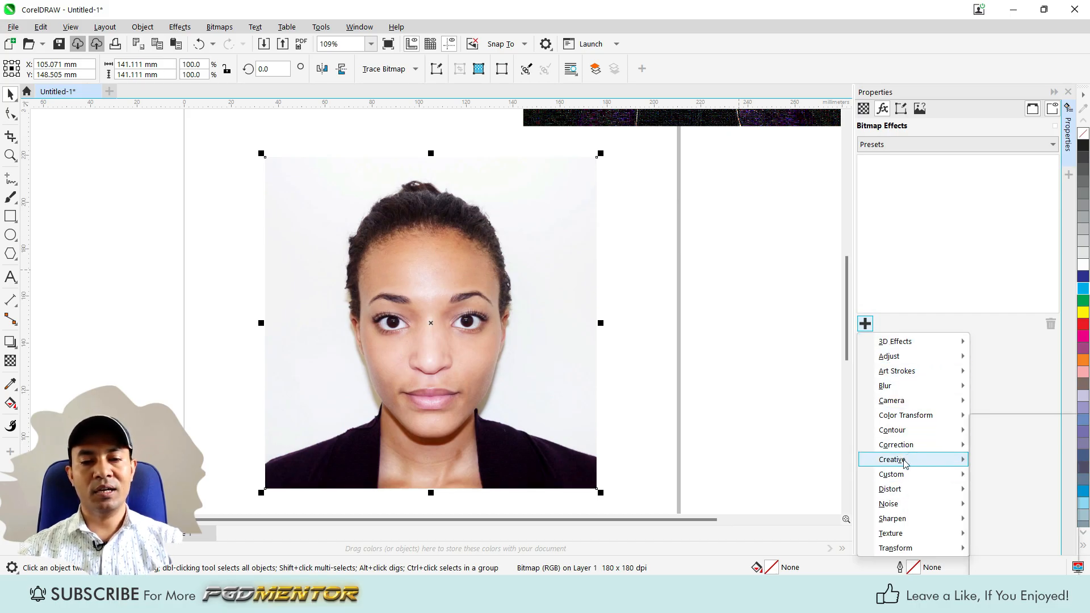
click(180, 28)
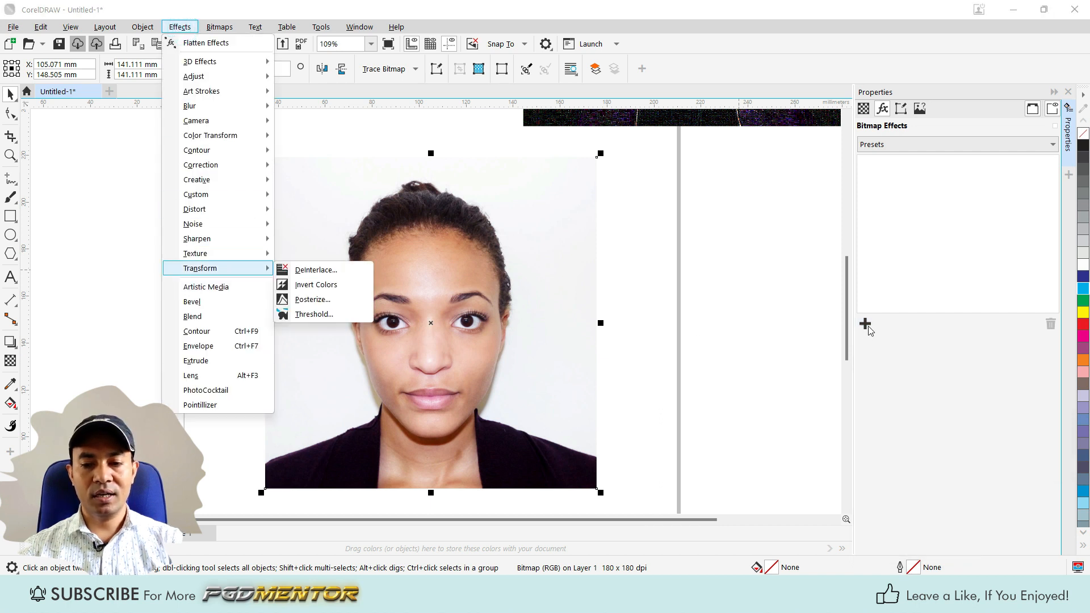
click(176, 27)
click(176, 26)
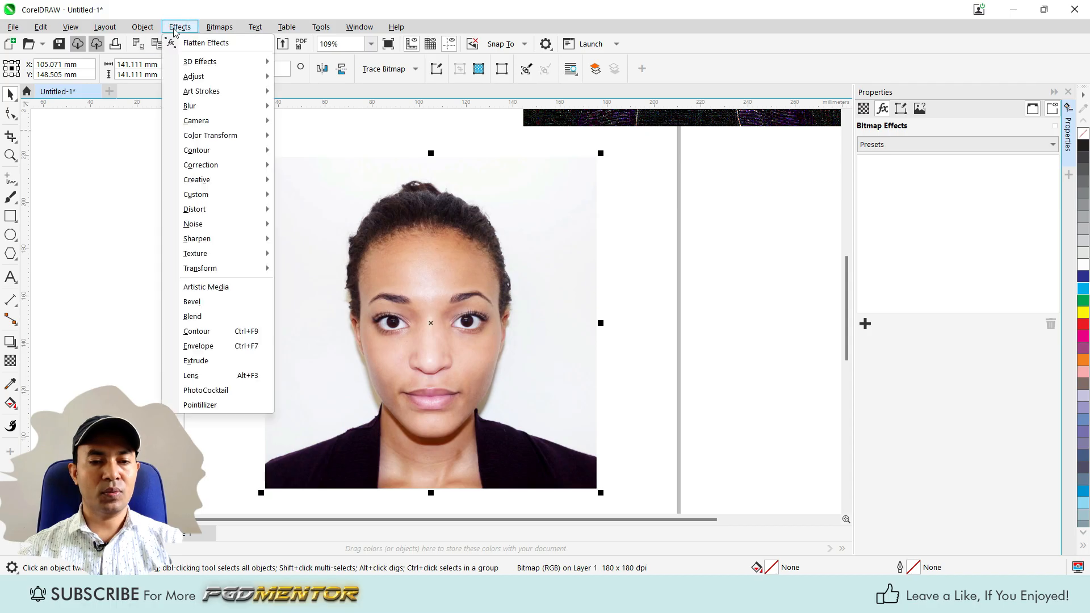
mouse_move(213, 152)
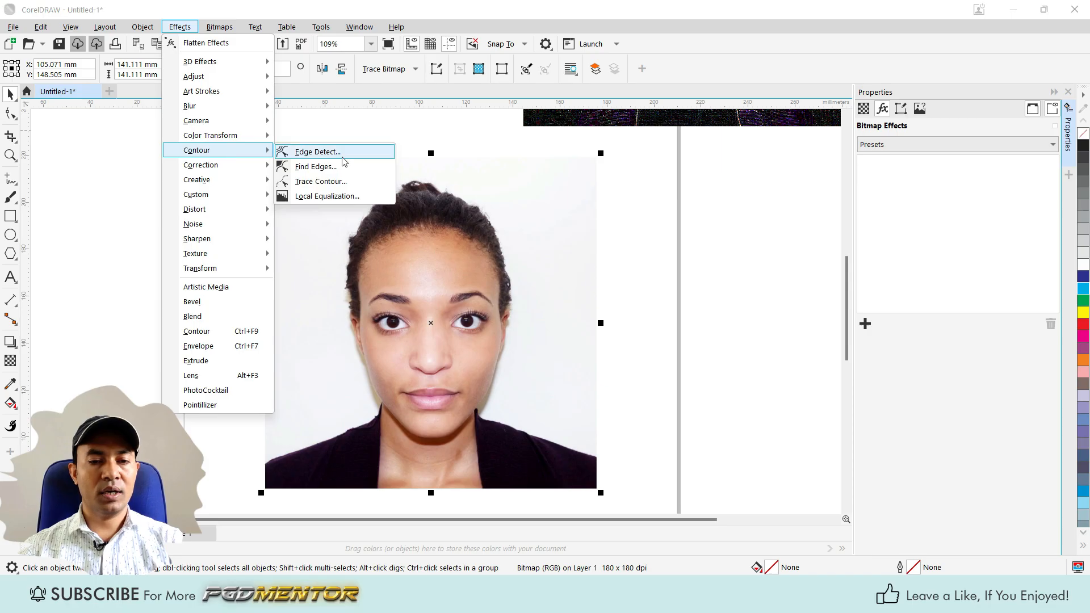
click(303, 167)
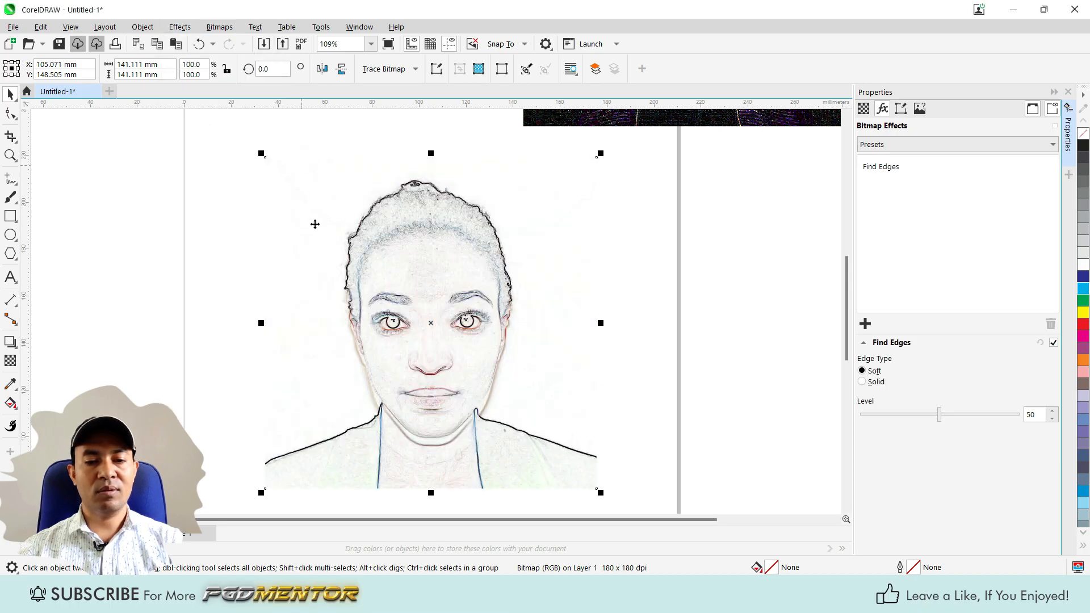
Try the soft Find Edges effect on the portrait at level 100, and reduce the level to 60.
scroll(437, 386, up, 1)
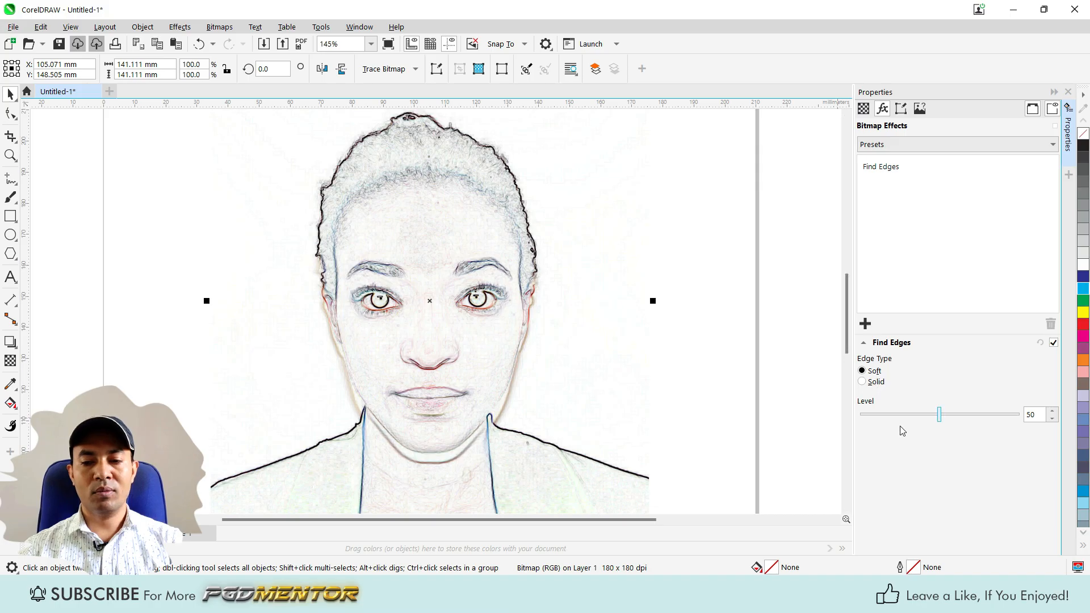
scroll(613, 276, down, 2)
scroll(536, 358, up, 2)
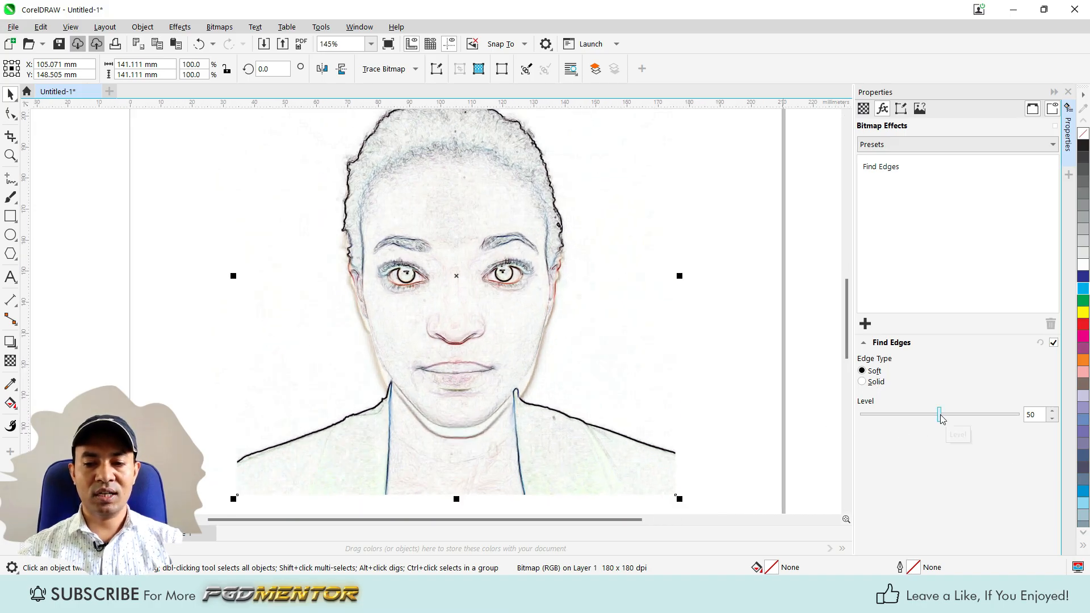
drag(947, 415, 1006, 416)
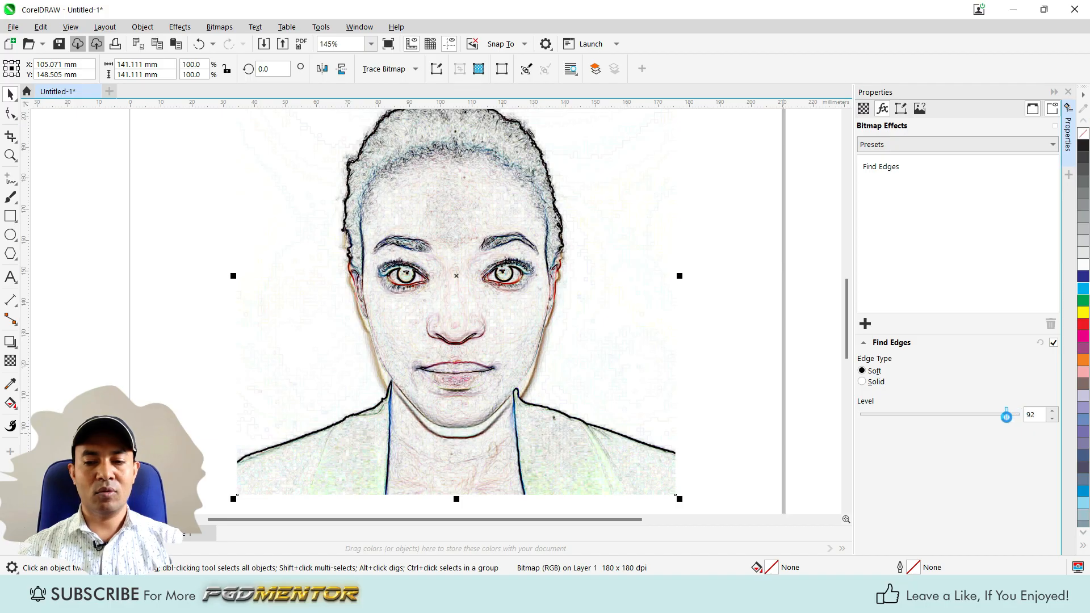
scroll(427, 208, up, 2)
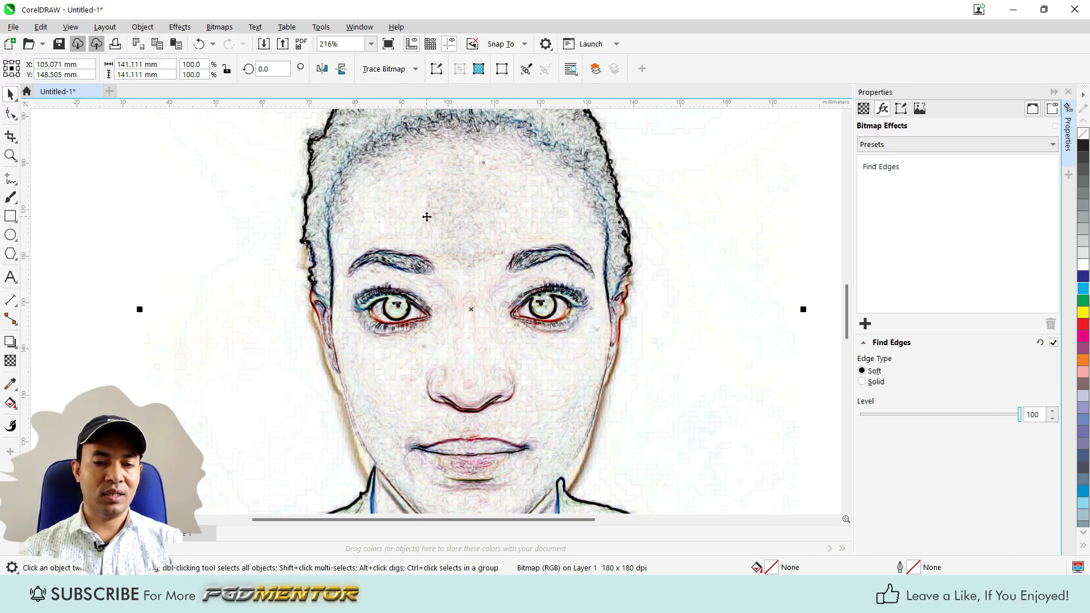
scroll(427, 216, down, 2)
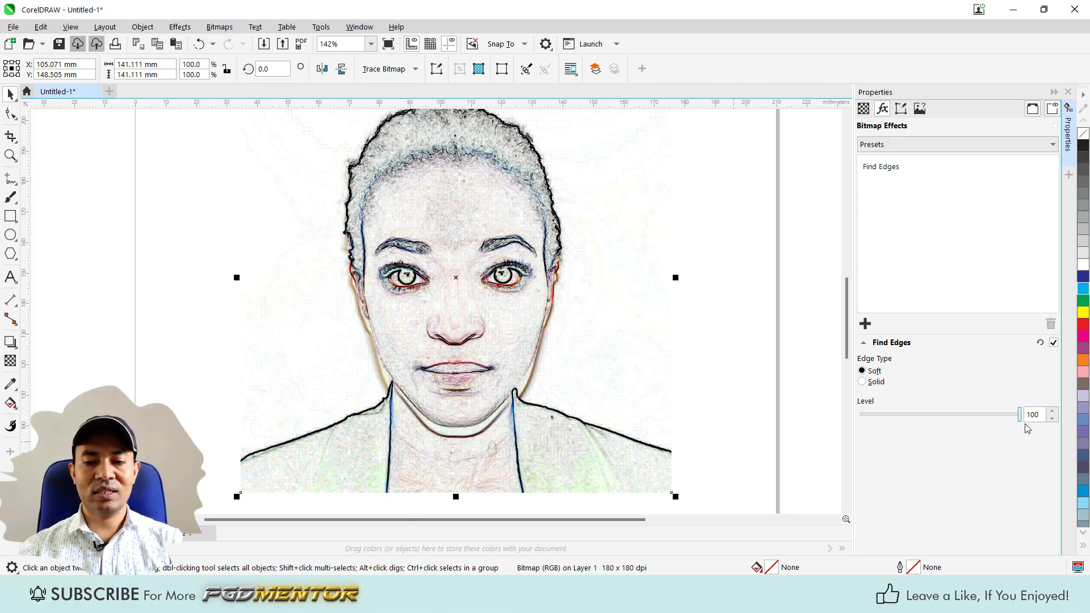
drag(1021, 419, 956, 424)
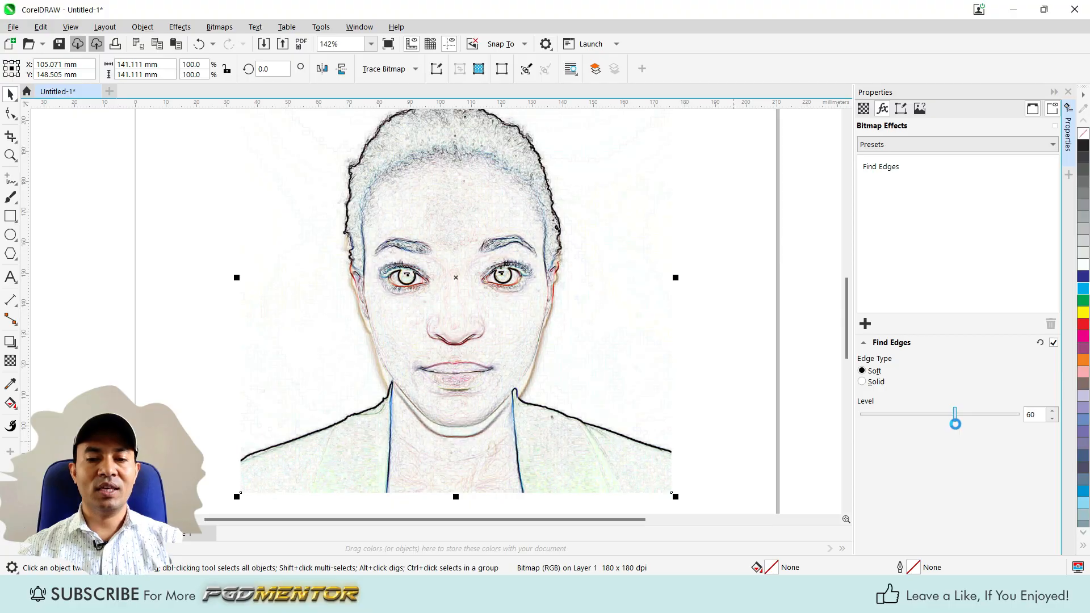
Switch the portrait's Find Edges type to Solid, trying level 43 and settling on level 81.
click(862, 383)
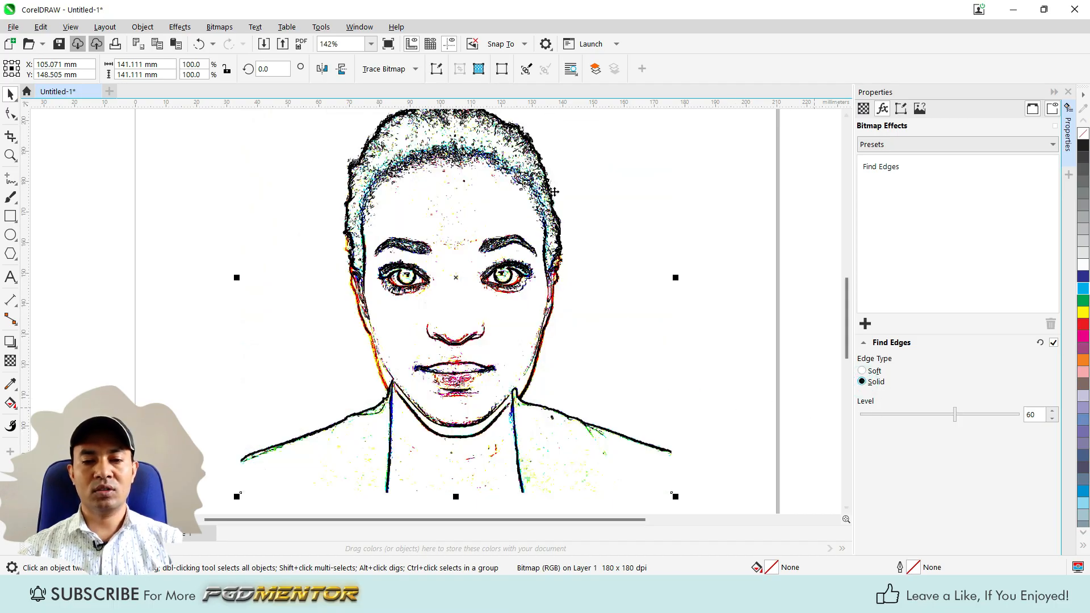
drag(957, 421, 928, 421)
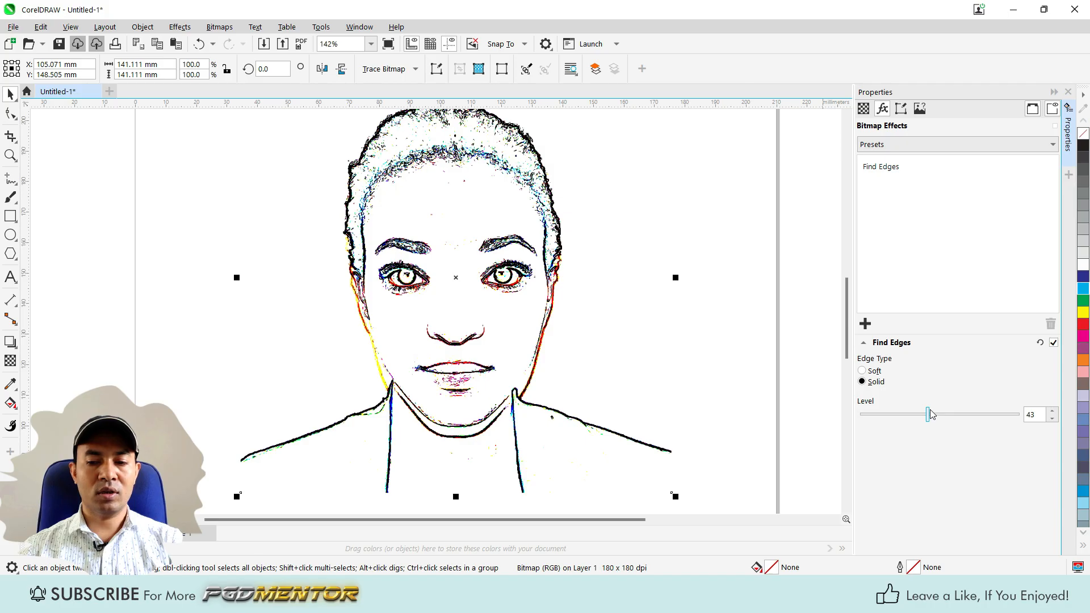
drag(928, 418, 989, 416)
scroll(426, 382, down, 2)
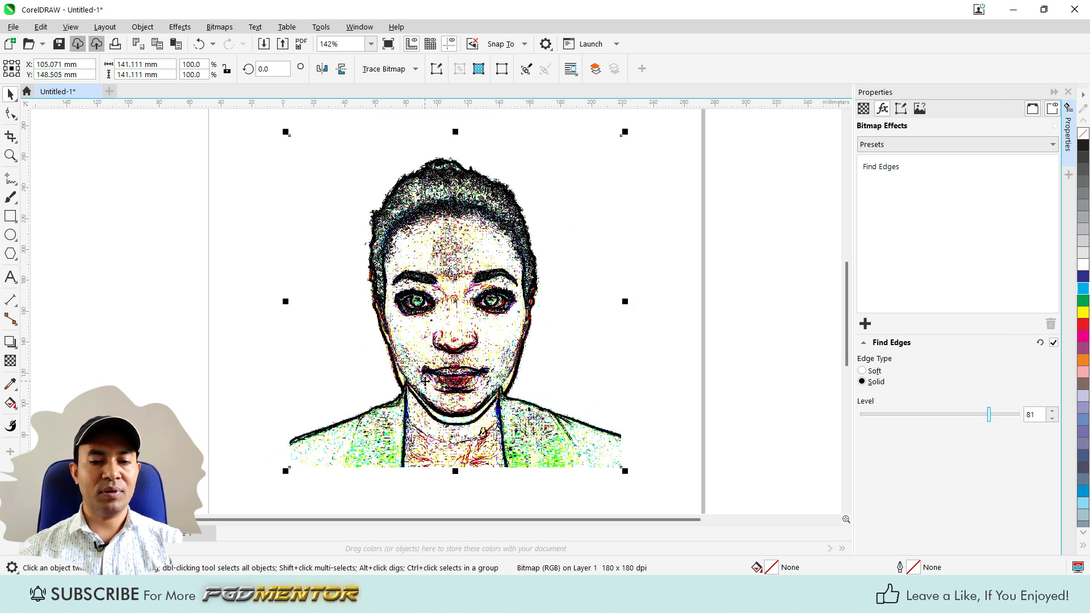
scroll(426, 382, up, 1)
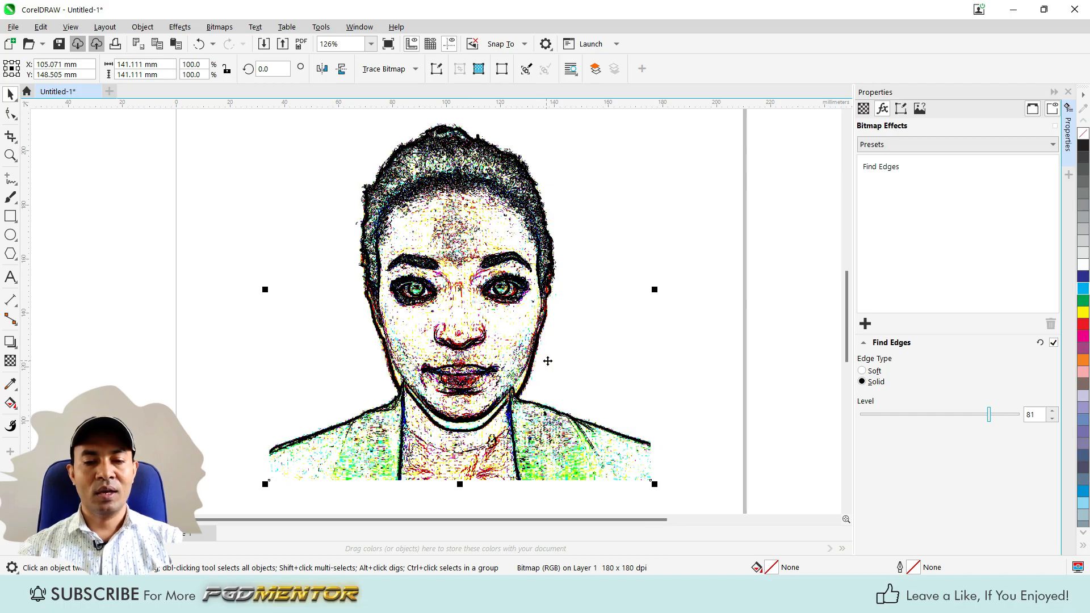
scroll(540, 360, down, 3)
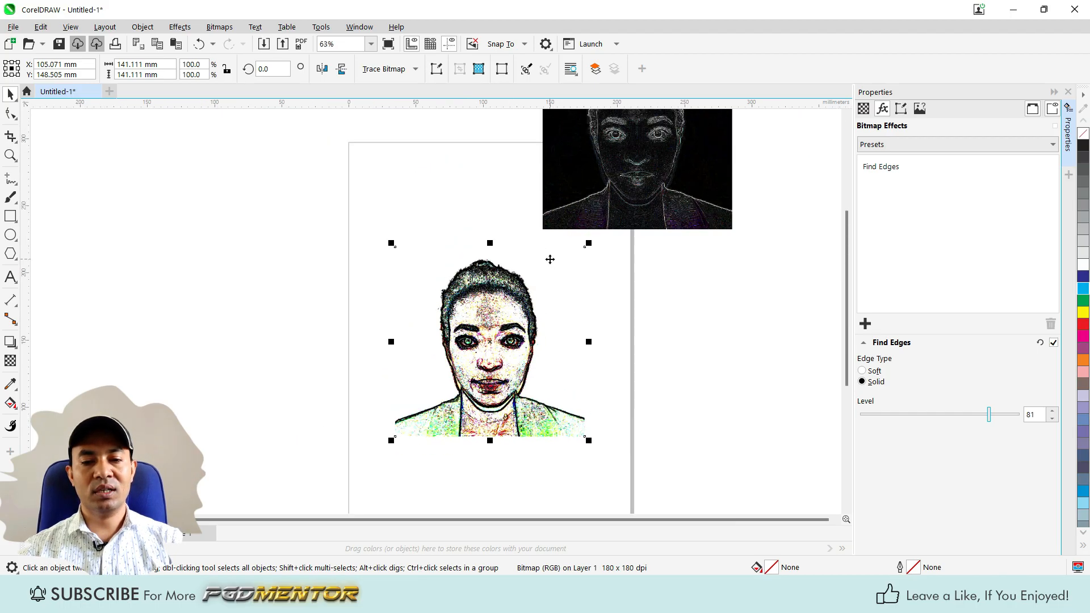
Set the portrait's Find Edges type back to Soft.
scroll(699, 434, up, 1)
scroll(446, 438, up, 1)
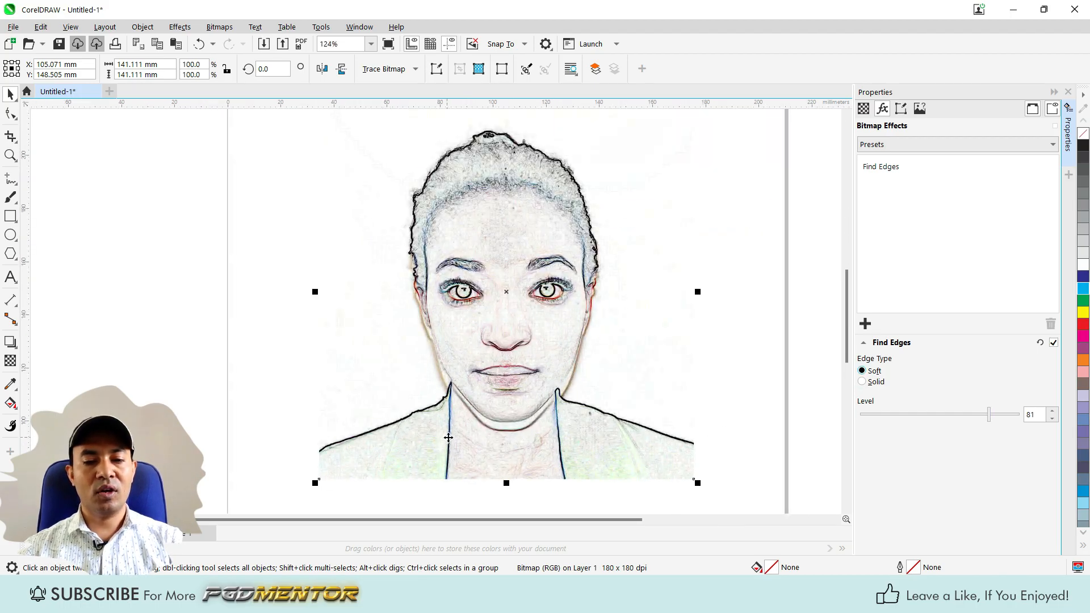
scroll(601, 419, down, 2)
scroll(391, 452, up, 2)
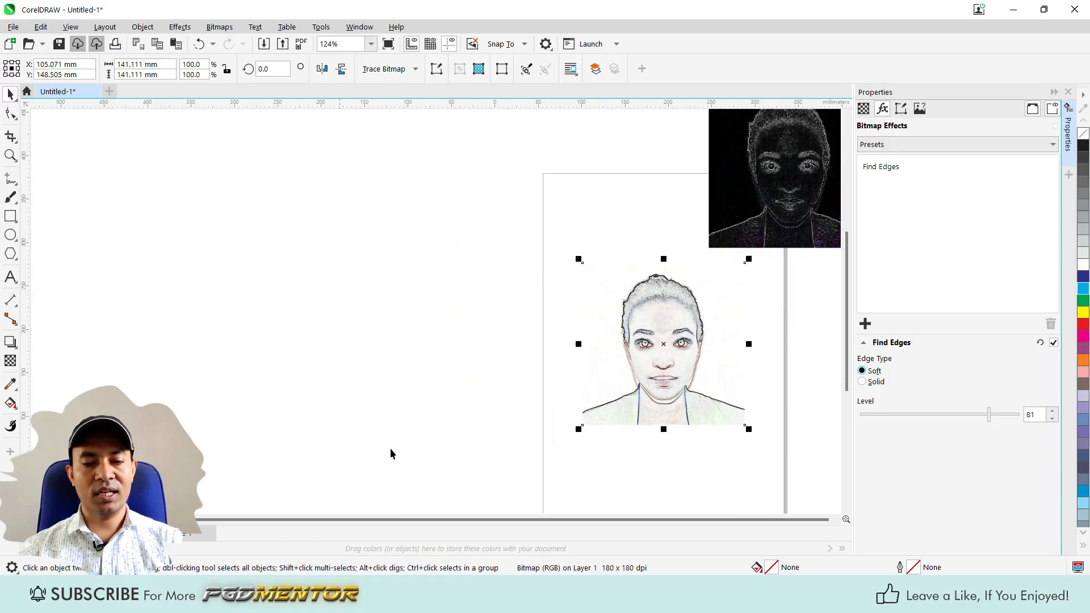
Copy the office-buildings street image from the desktop's Blur folder into the CorelDRAW drawing, to the left of the page.
click(1015, 8)
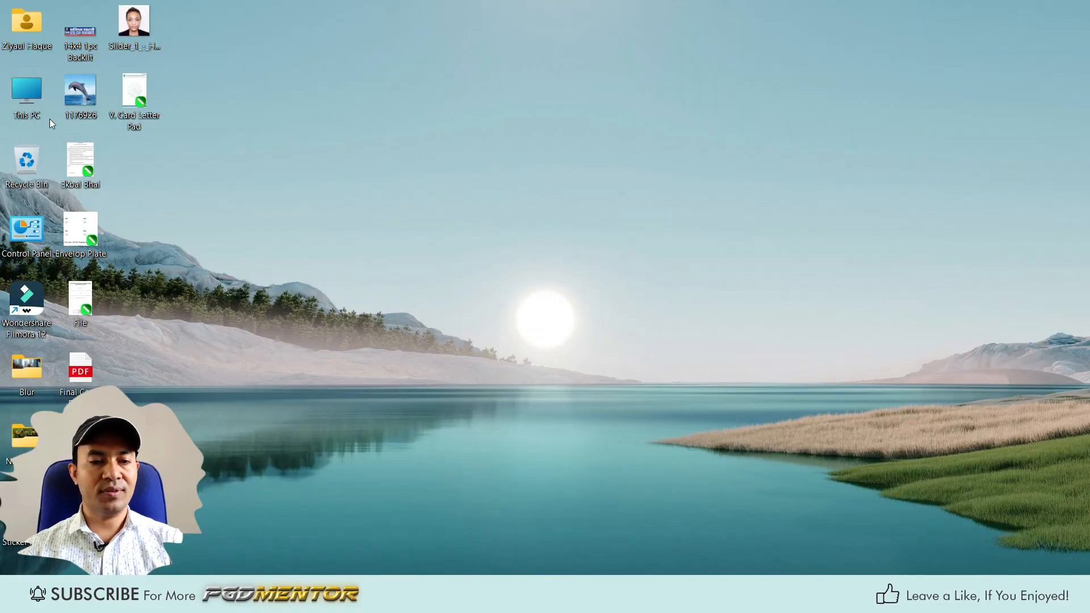
double_click(25, 370)
click(572, 165)
click(762, 593)
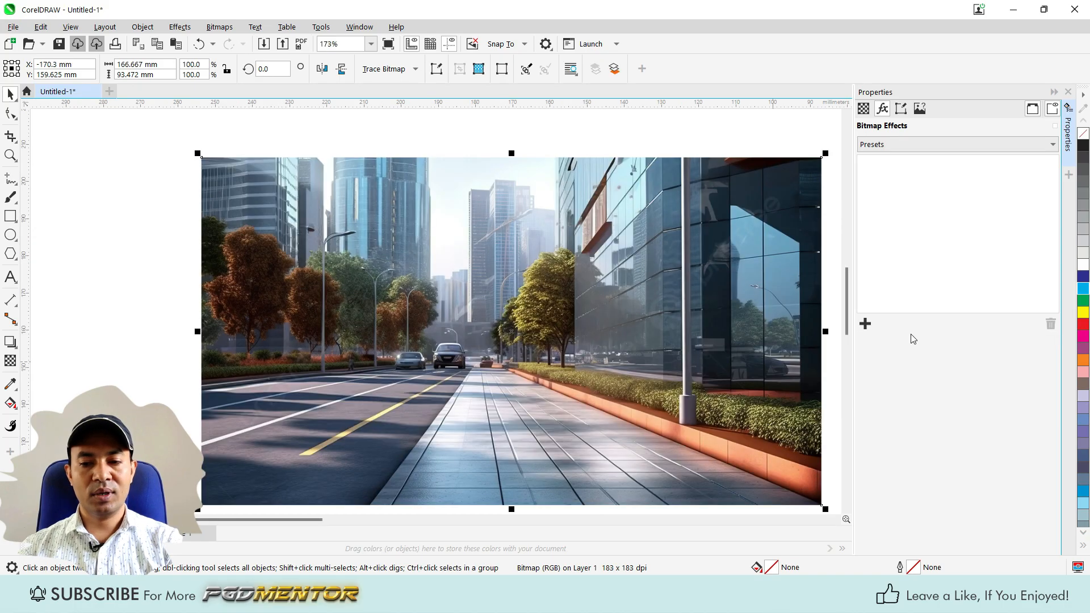
Apply the Find Edges contour effect to the street image with soft edges and the level at 65.
click(866, 323)
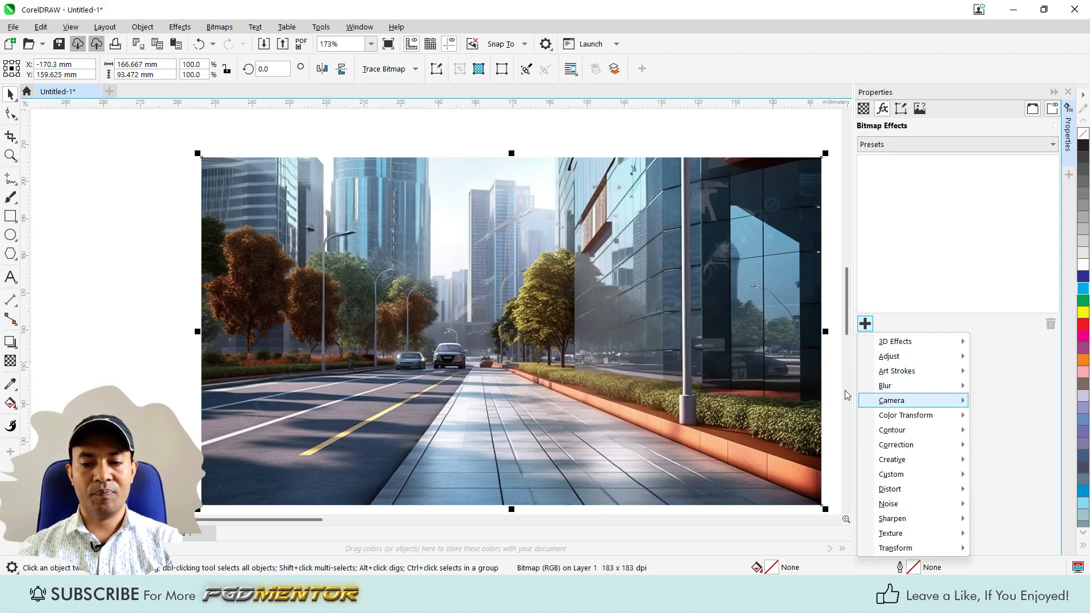
mouse_move(903, 430)
click(767, 445)
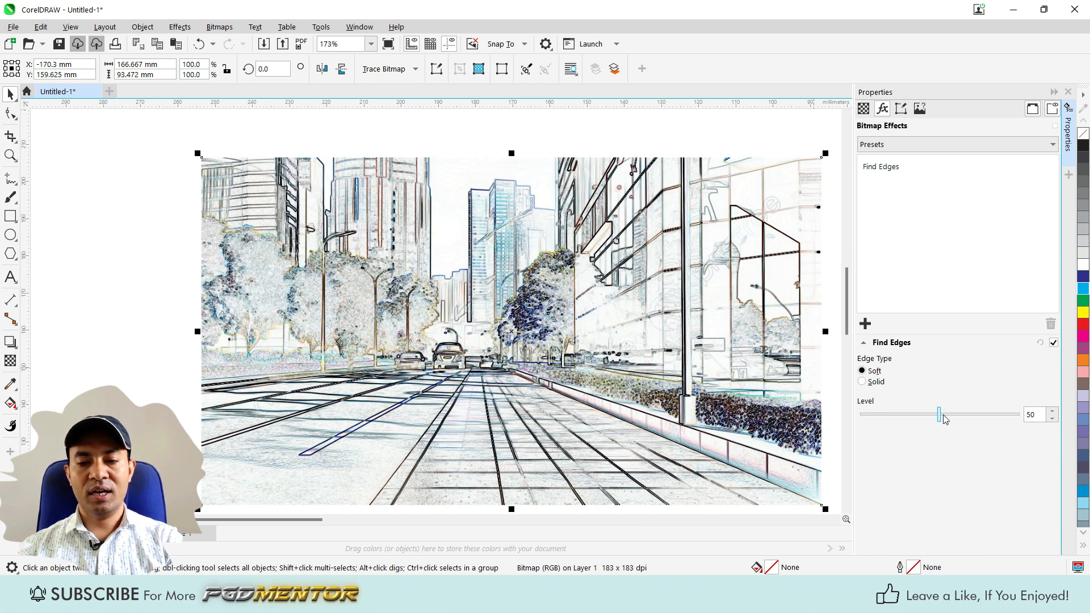
mouse_move(939, 414)
mouse_down()
mouse_move(919, 414)
mouse_move(963, 414)
mouse_up()
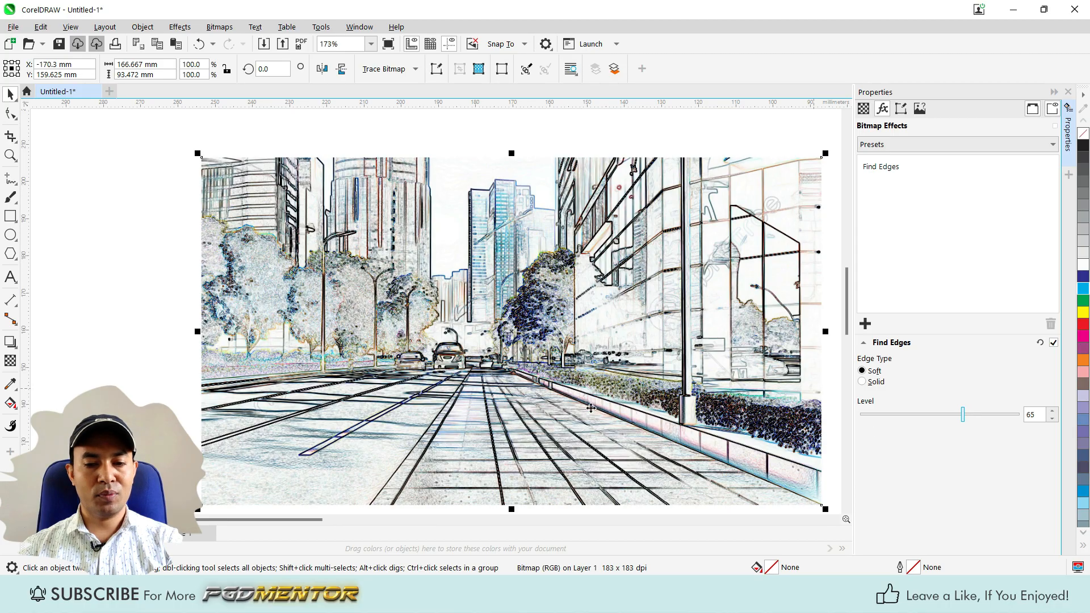
scroll(477, 340, down, 1)
scroll(466, 396, up, 1)
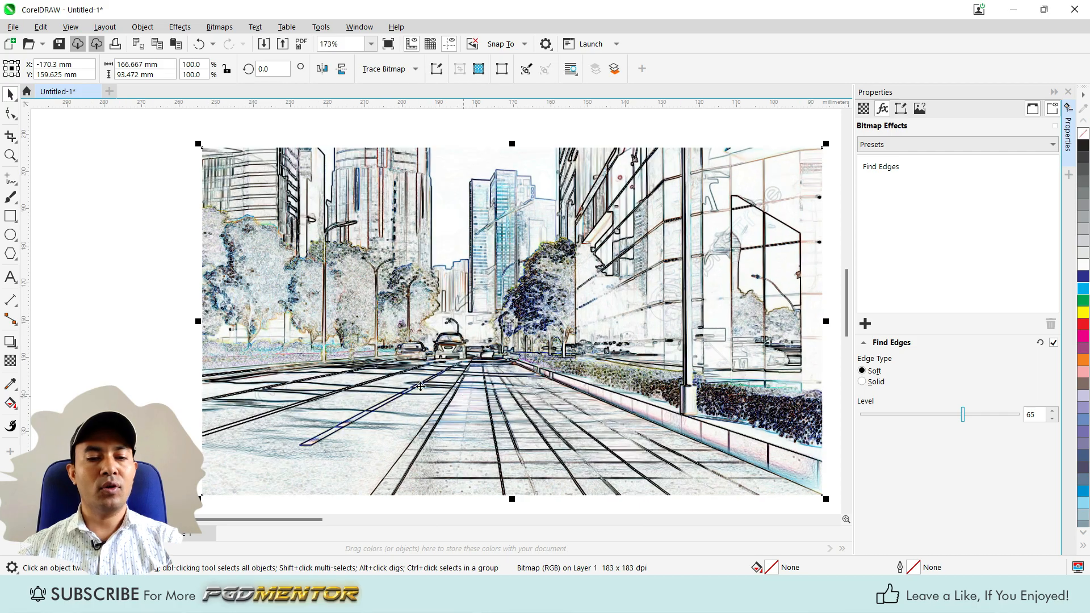
Add the text "PGDM" over the road in the street image and enlarge it to about 67 mm wide.
click(11, 277)
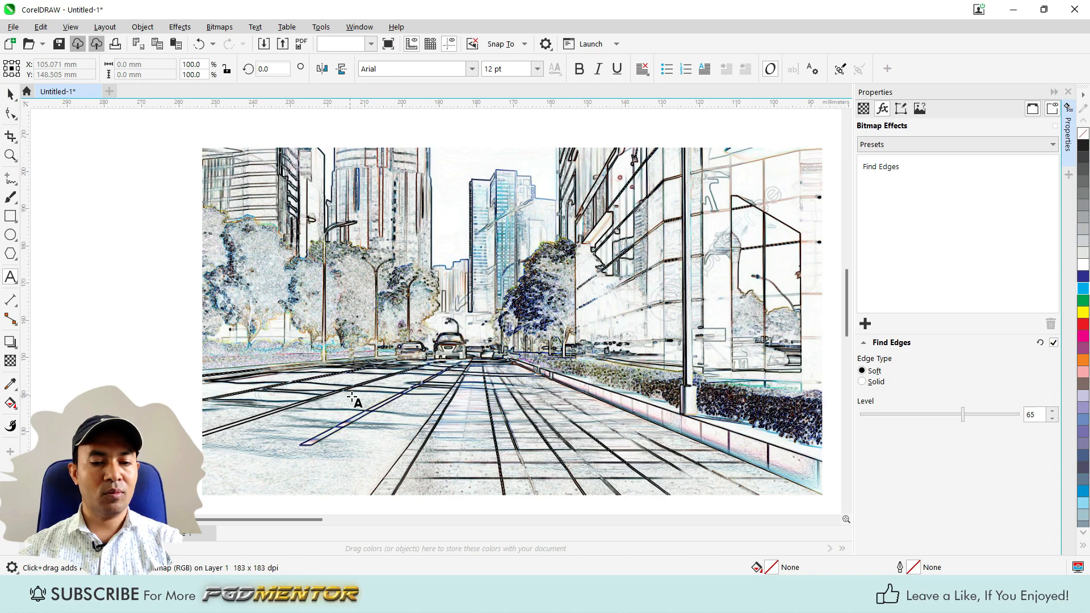
click(805, 355)
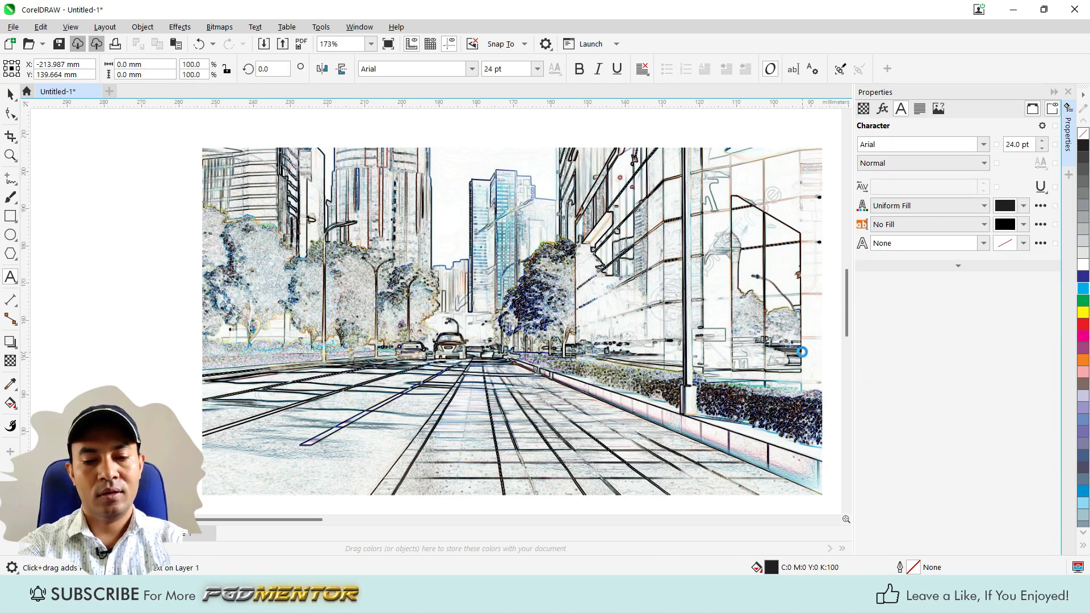
text(PGDM)
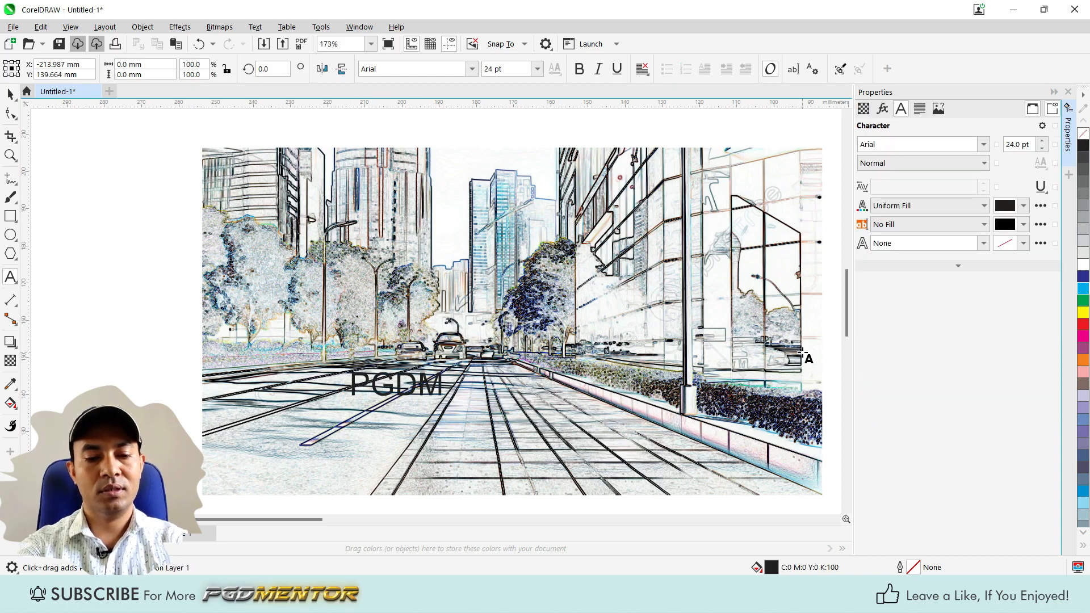
key(ctrl+space)
drag(447, 369, 607, 327)
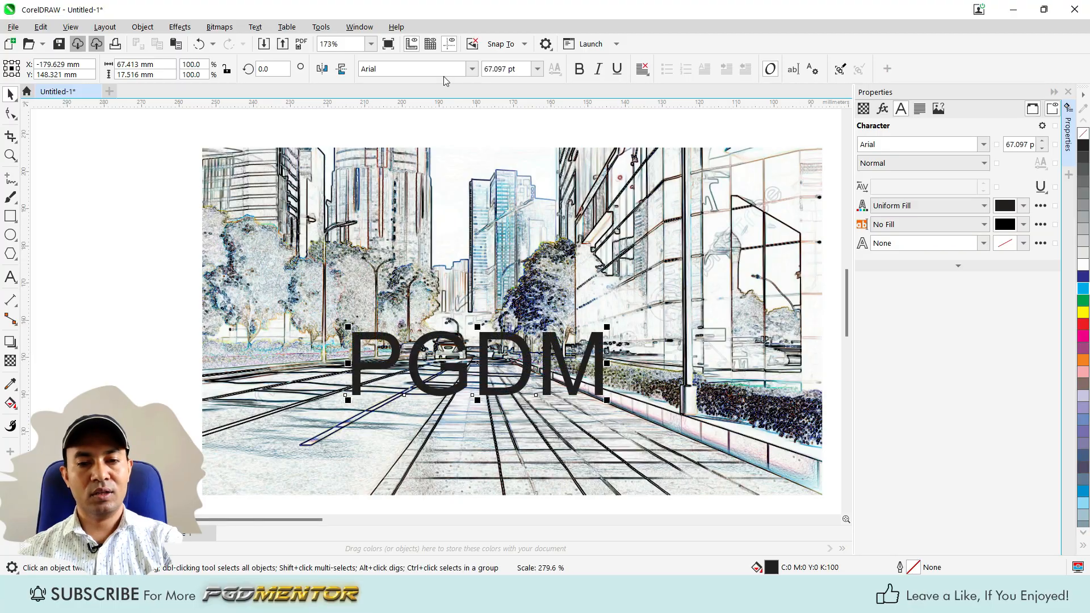
Set the PGDM text's font to Arial Black and group it with the street image.
click(472, 69)
click(414, 111)
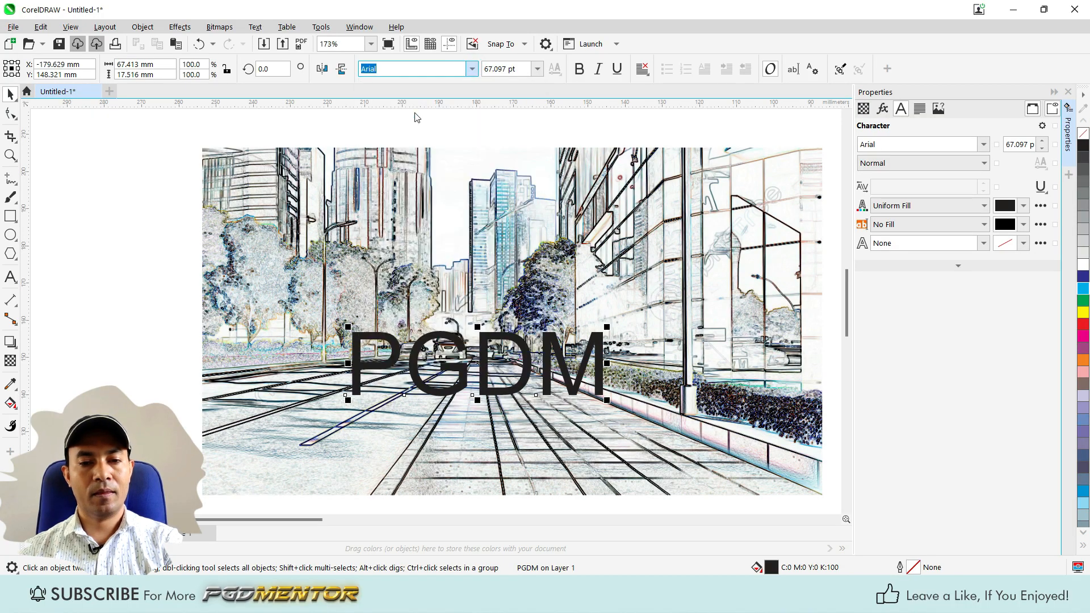
shift+click(659, 312)
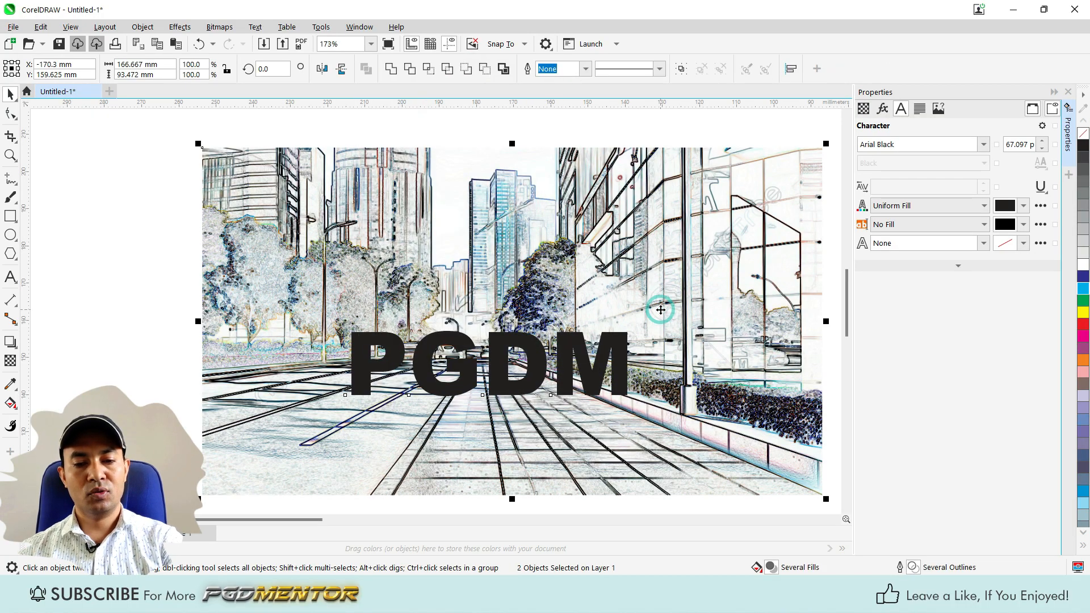
key(ctrl+g)
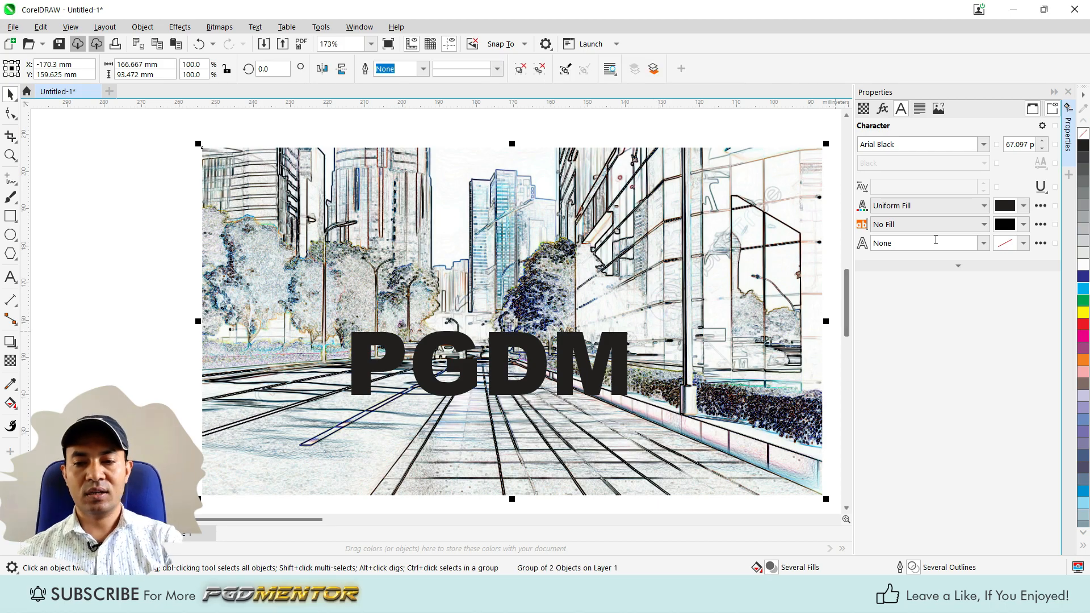
Turn off the Find Edges effect on the street image inside the group, keeping that image selected.
scroll(405, 317, down, 2)
scroll(515, 307, down, 3)
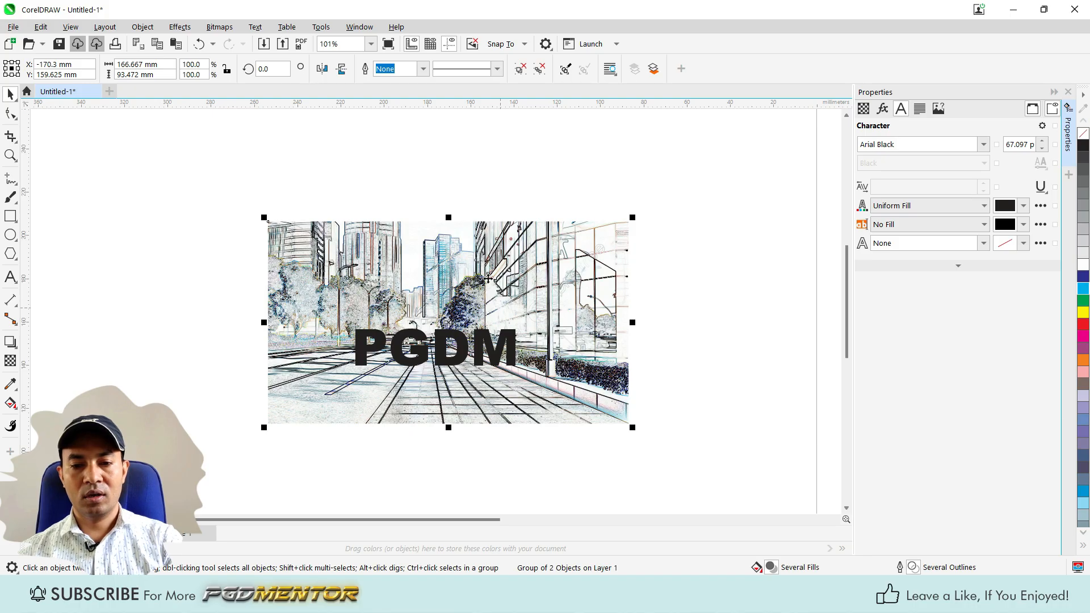
scroll(489, 279, up, 1)
ctrl+click(510, 255)
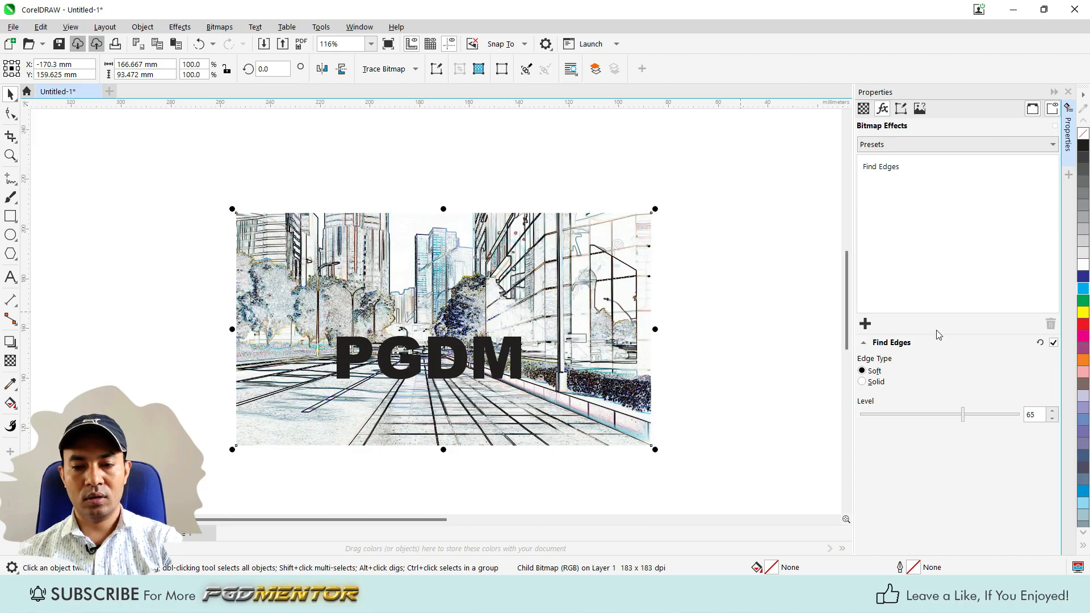
click(1053, 343)
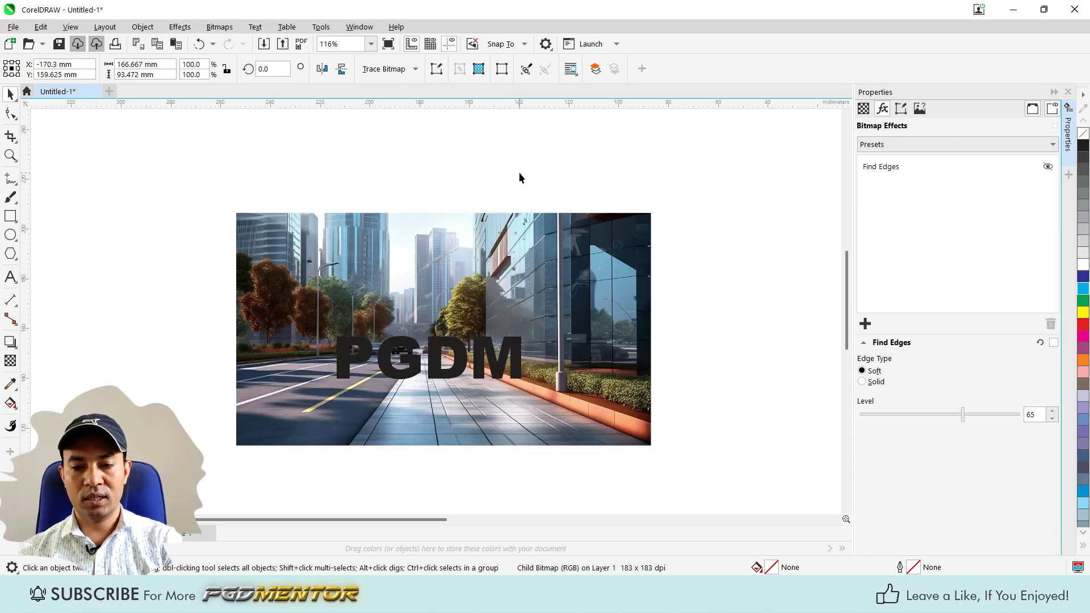
click(519, 172)
ctrl+click(527, 240)
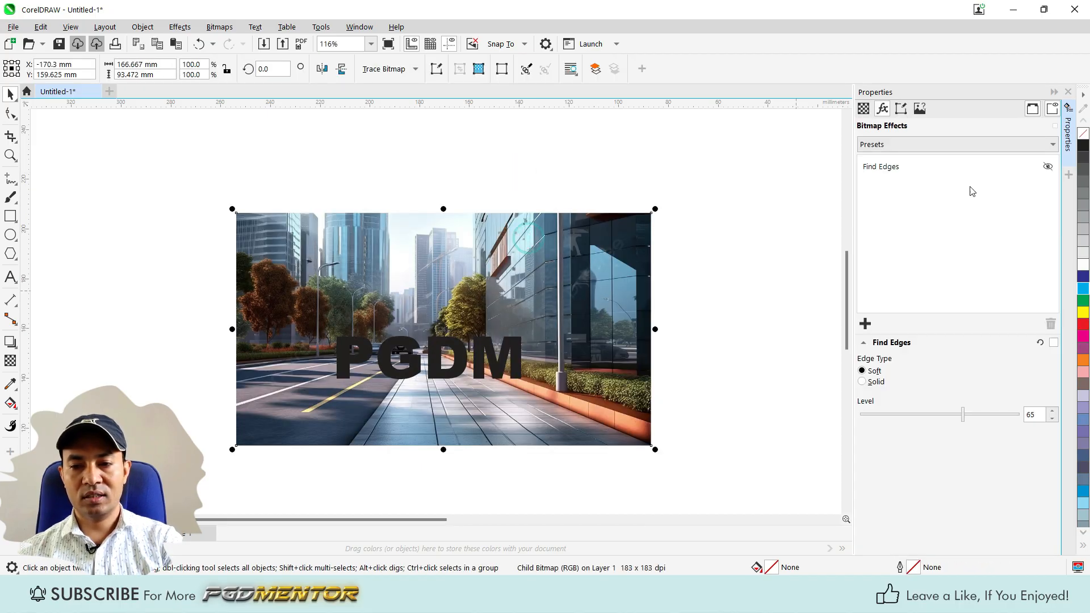
Delete the street image's own Find Edges effect and apply Find Edges to the whole group of image and PGDM text.
click(902, 170)
click(1051, 324)
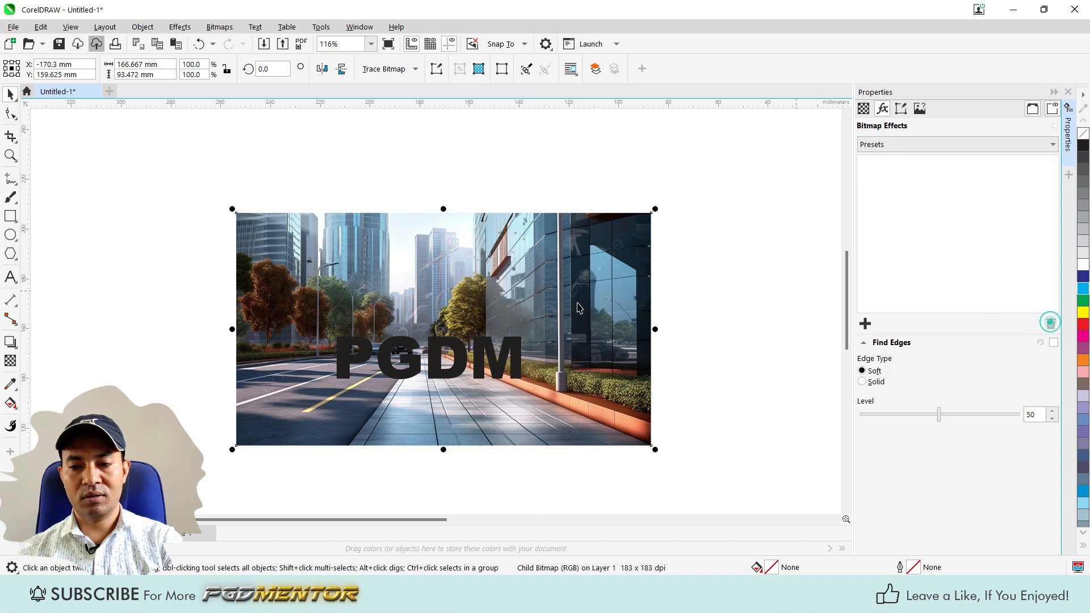
drag(184, 167, 830, 451)
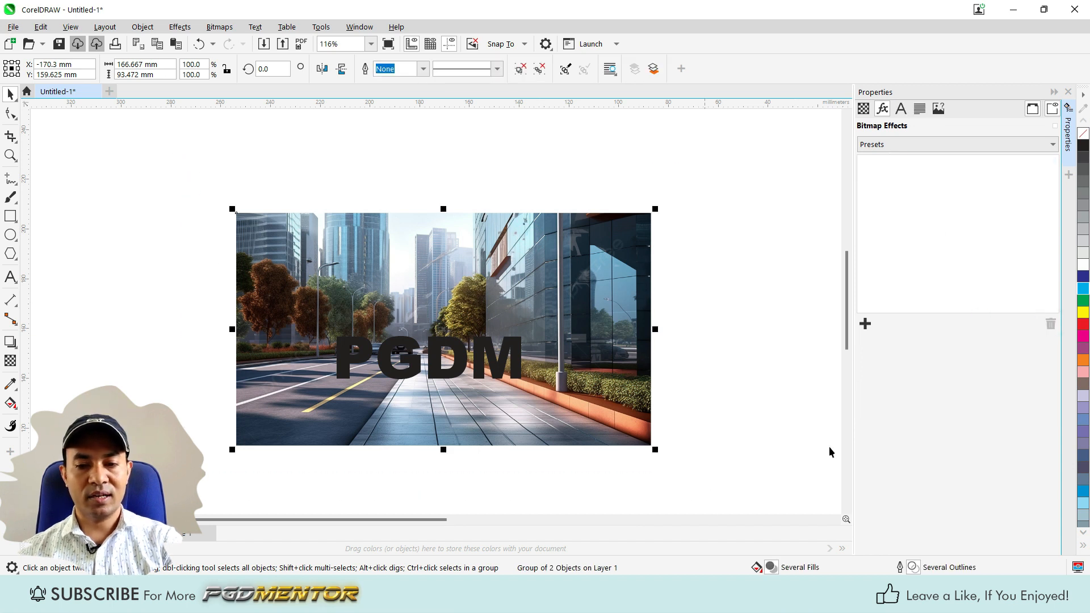
click(865, 325)
mouse_move(947, 436)
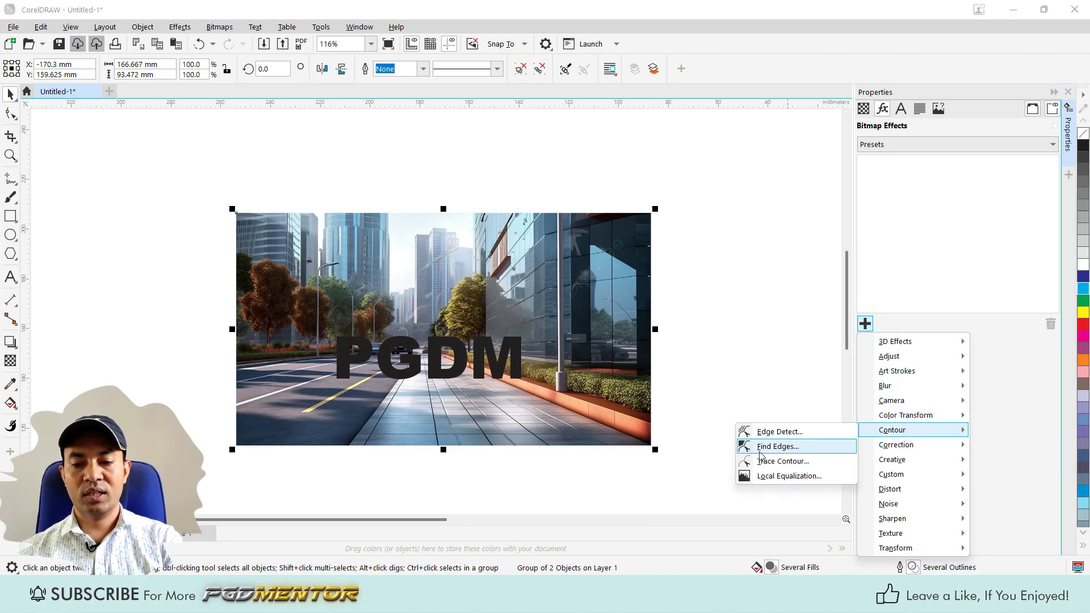
click(777, 447)
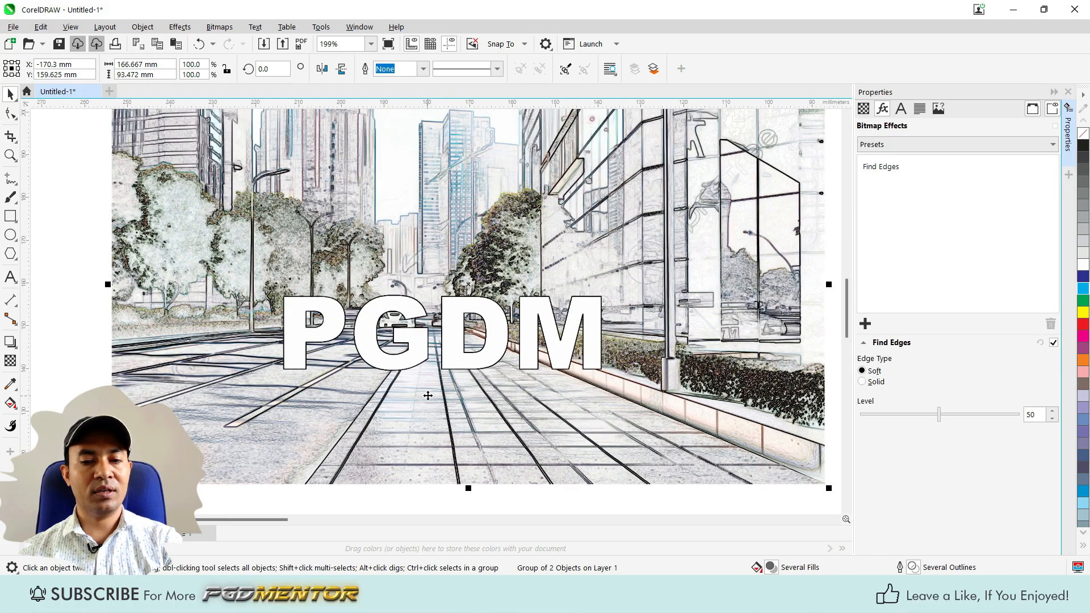
Examine the Find Edges result on the grouped PGDM text and street image, both close up and as a whole.
scroll(406, 402, down, 2)
scroll(409, 364, up, 1)
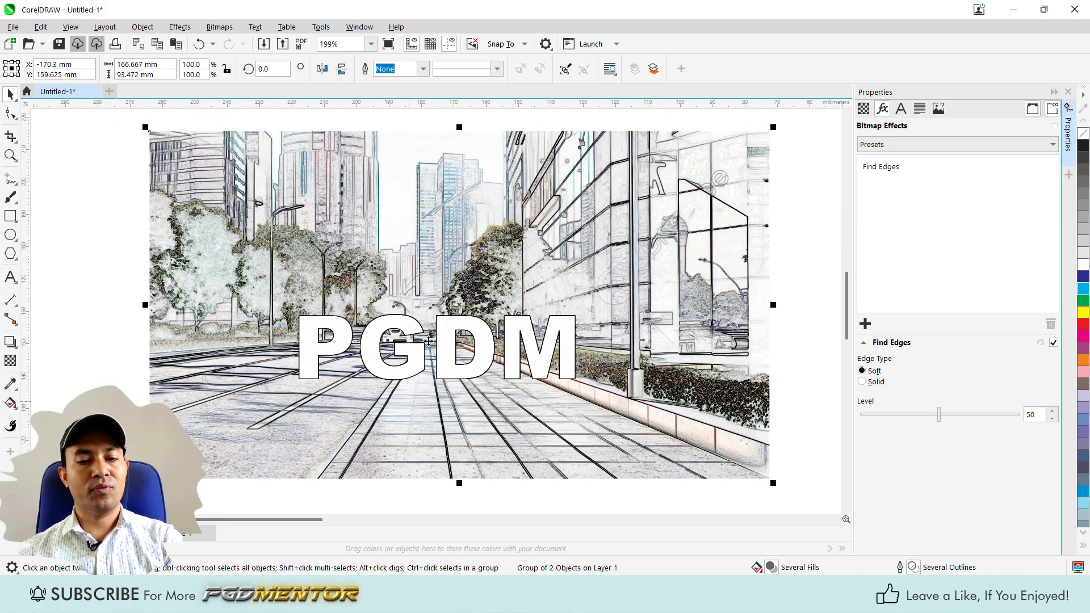
scroll(503, 349, up, 1)
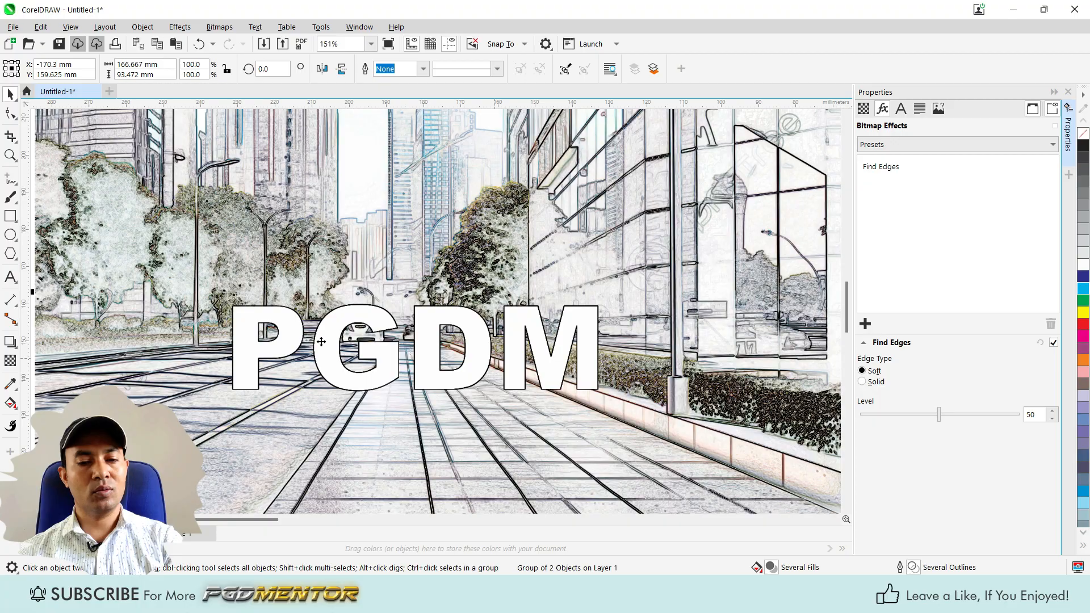
scroll(490, 399, down, 2)
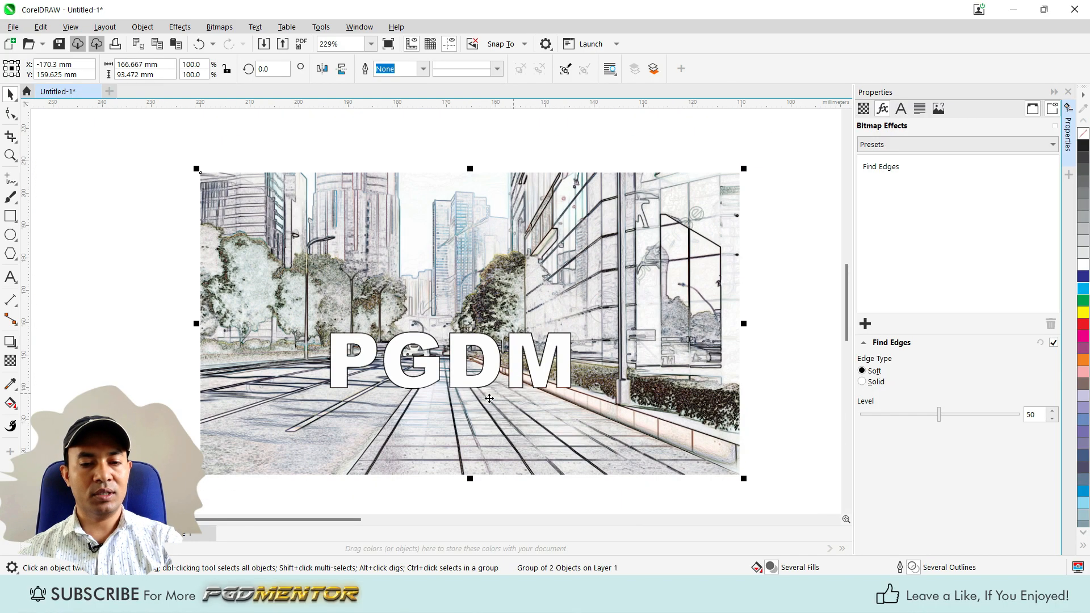
scroll(385, 282, up, 1)
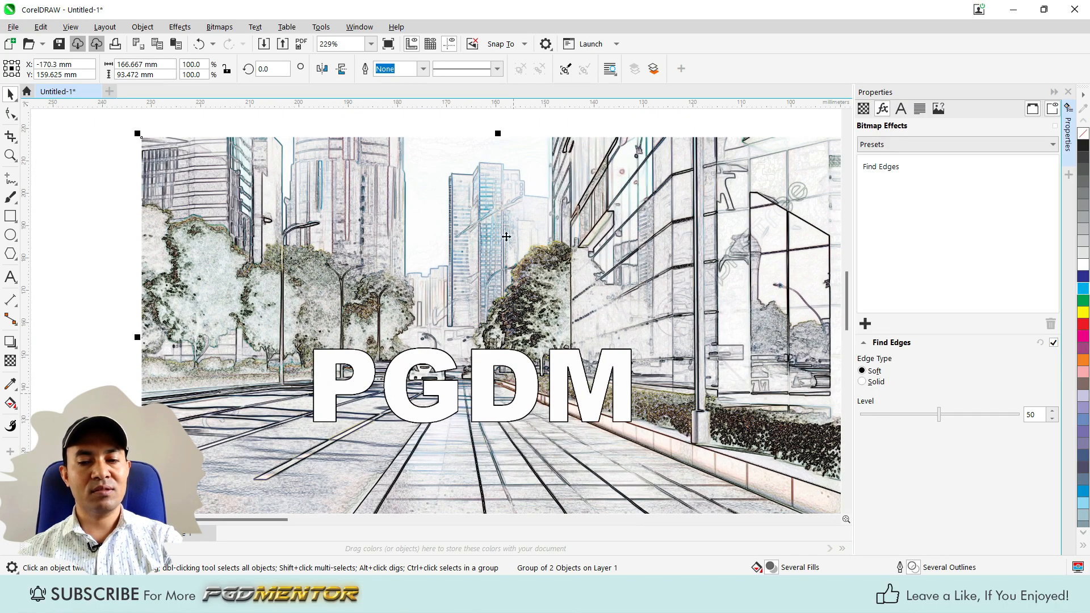
scroll(507, 236, down, 1)
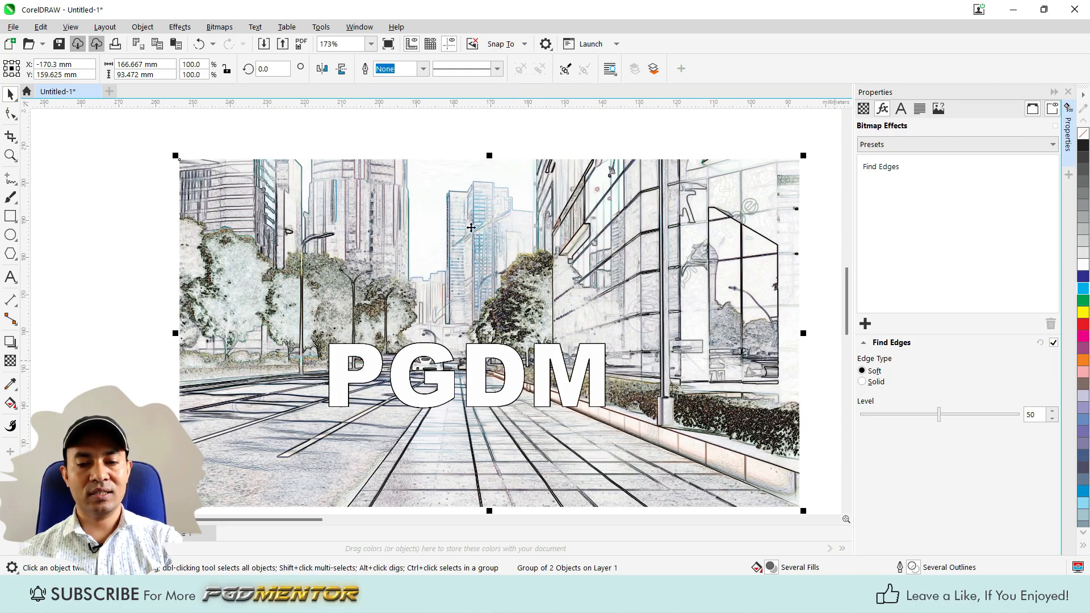
scroll(452, 274, down, 1)
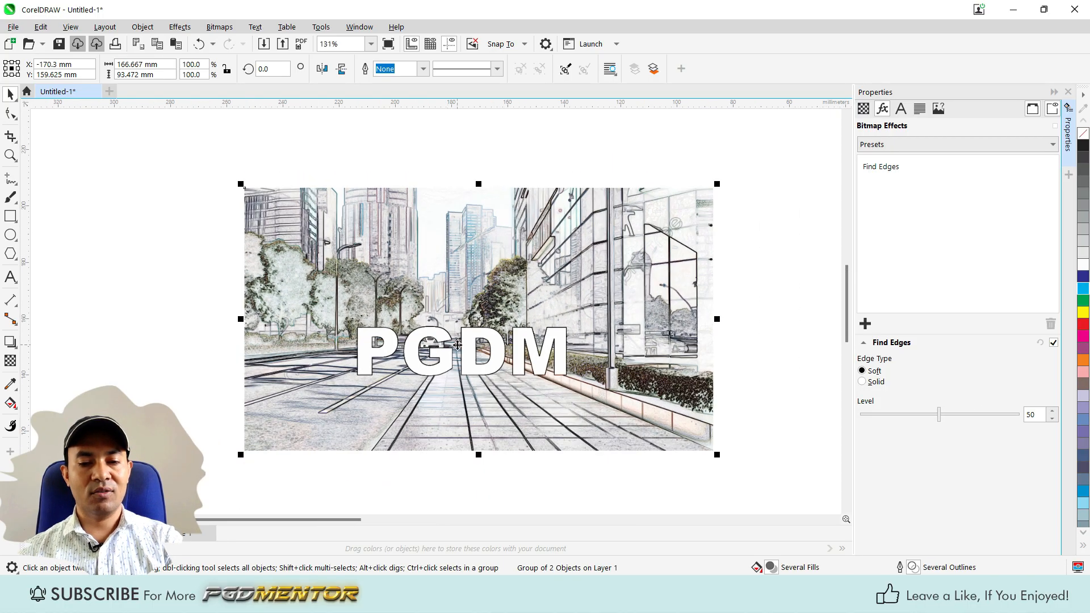
Set the group's Find Edges level to 94 and its edge type to Solid.
drag(940, 419, 1003, 421)
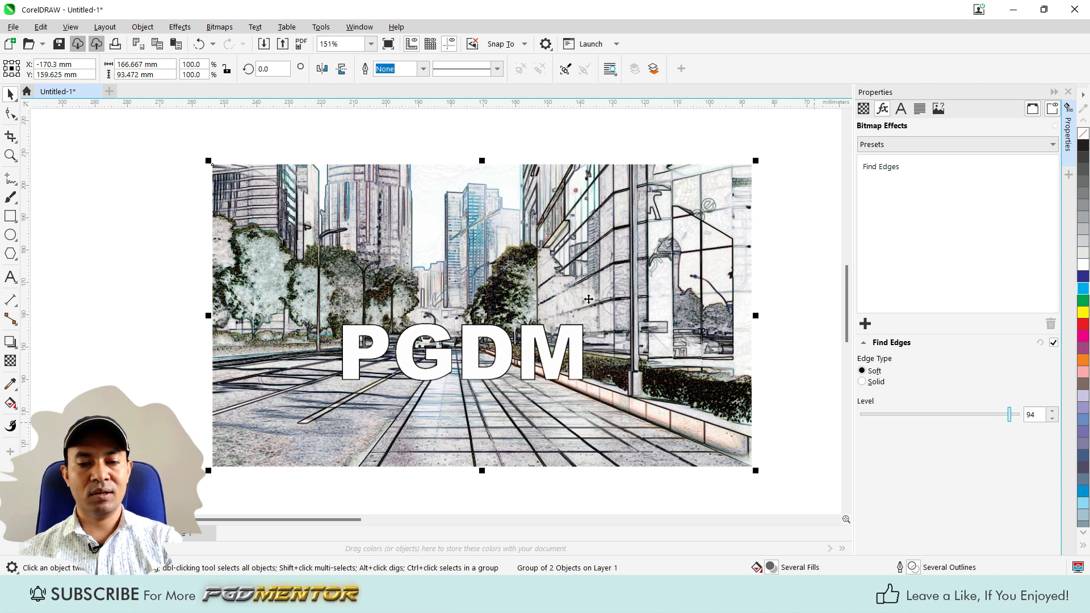
scroll(358, 370, up, 2)
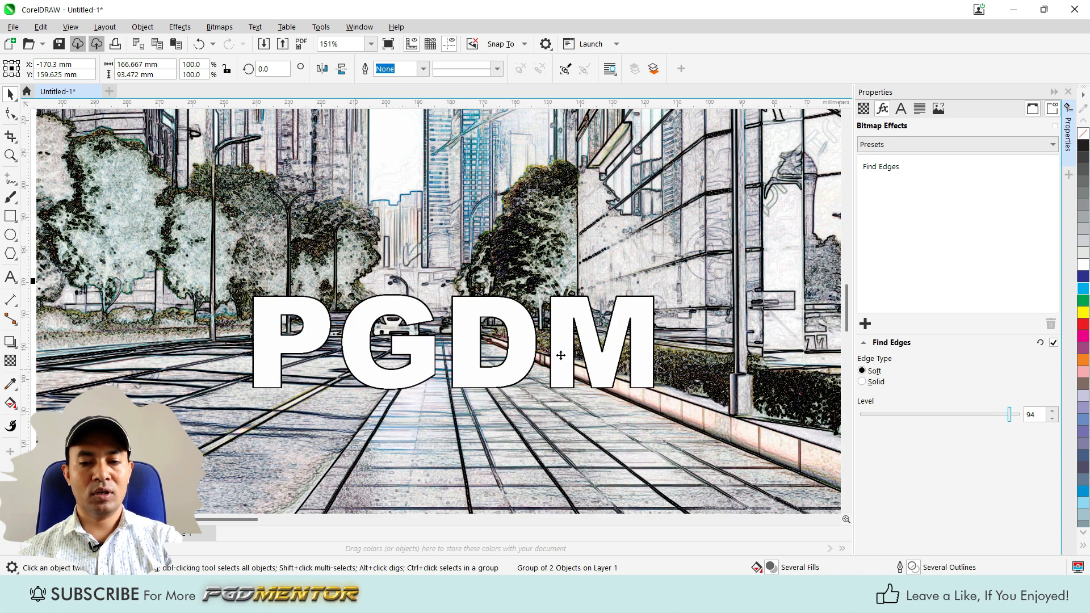
click(863, 382)
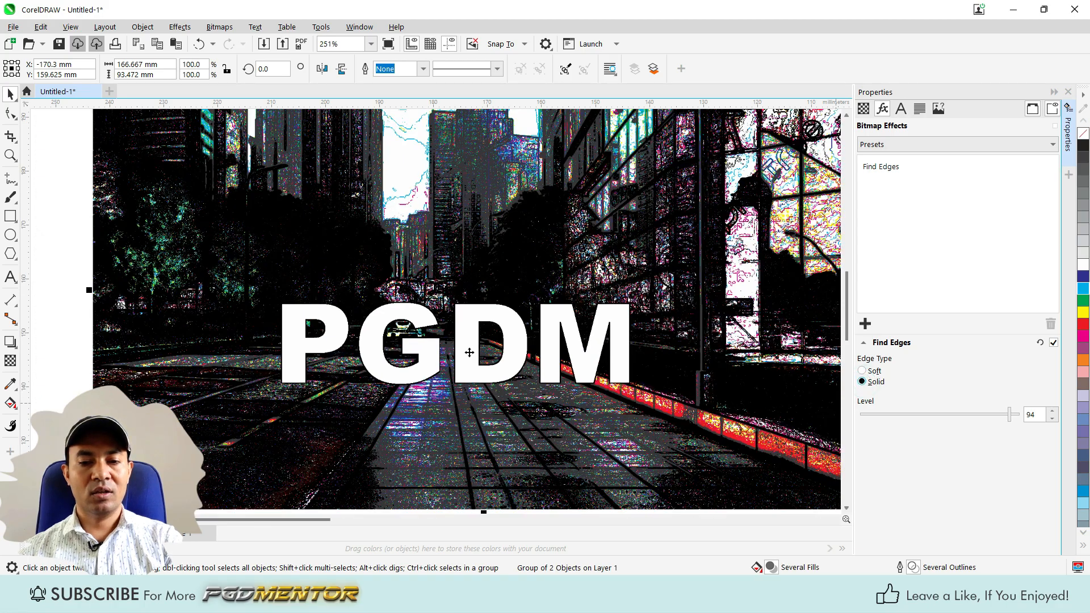
scroll(450, 391, down, 2)
scroll(371, 358, down, 3)
scroll(397, 360, up, 1)
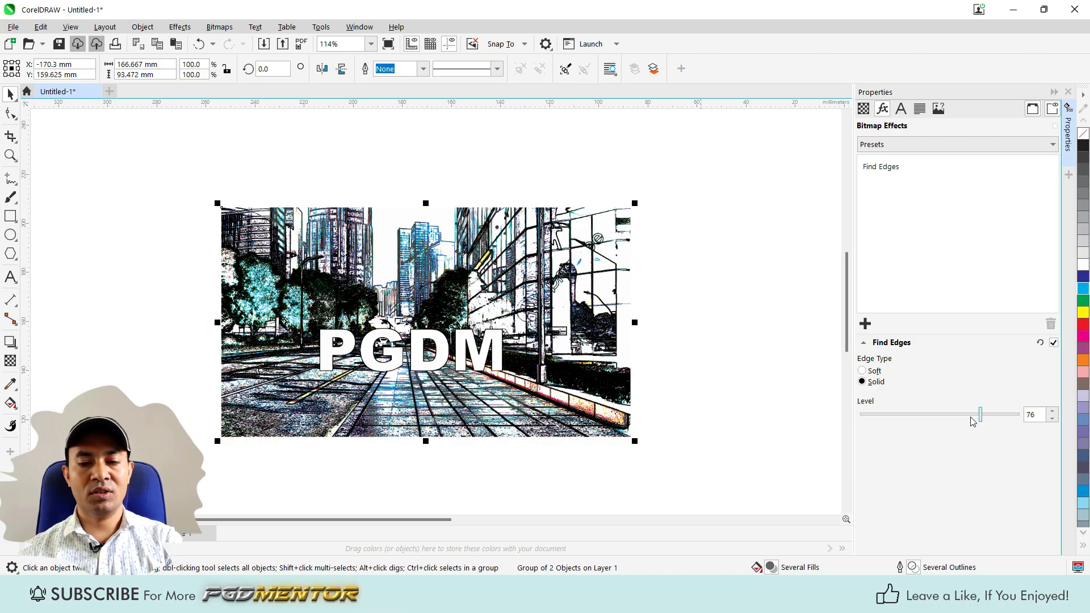
Reduce the level of the group's solid Find Edges effect to 75.
drag(961, 415, 978, 415)
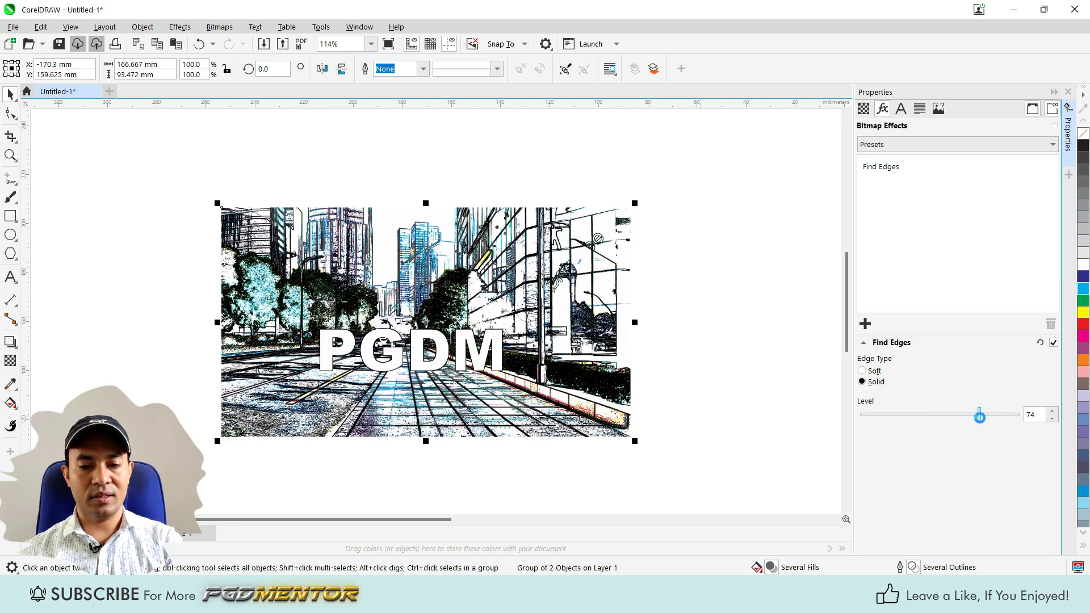
scroll(348, 353, up, 2)
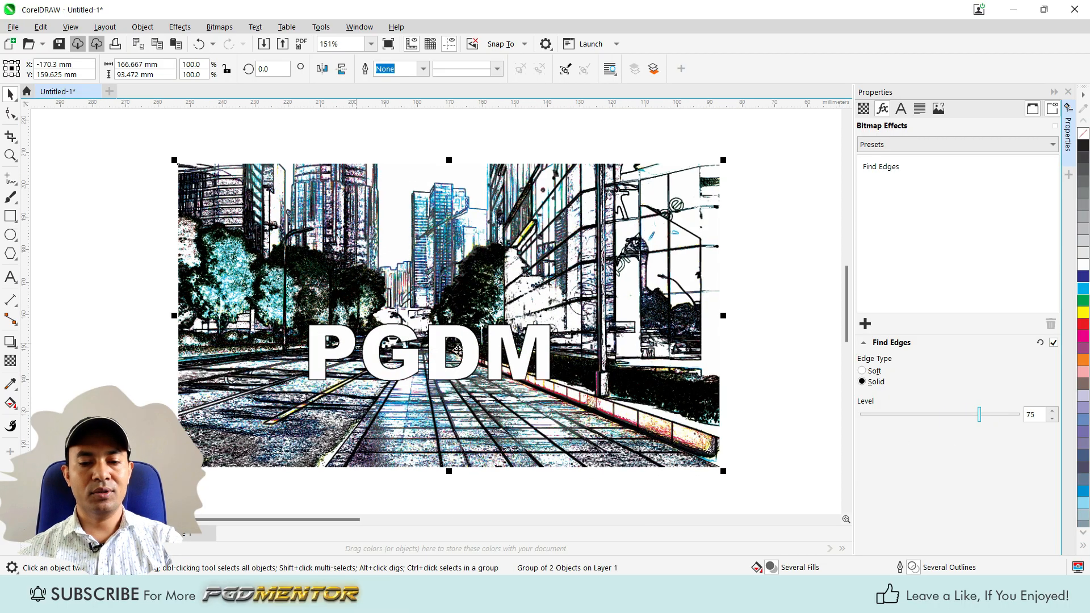
scroll(458, 351, down, 3)
scroll(444, 372, down, 2)
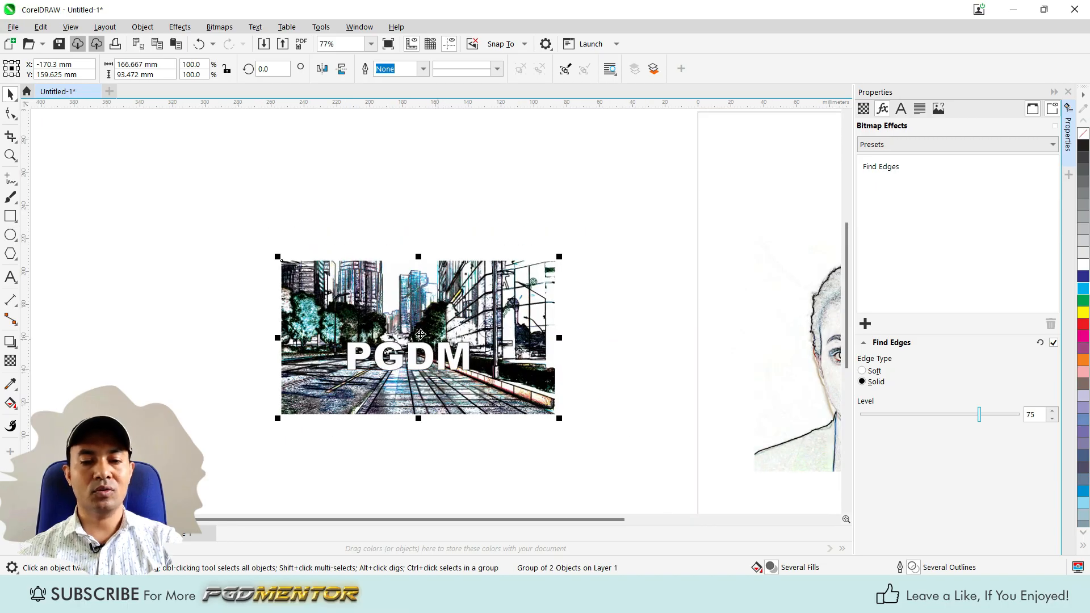
Move the PGDM street group up beside the black Edge Detect portrait, over the page's upper left corner.
scroll(420, 334, down, 2)
scroll(413, 371, up, 2)
scroll(365, 368, down, 2)
drag(401, 357, 594, 196)
scroll(411, 231, down, 1)
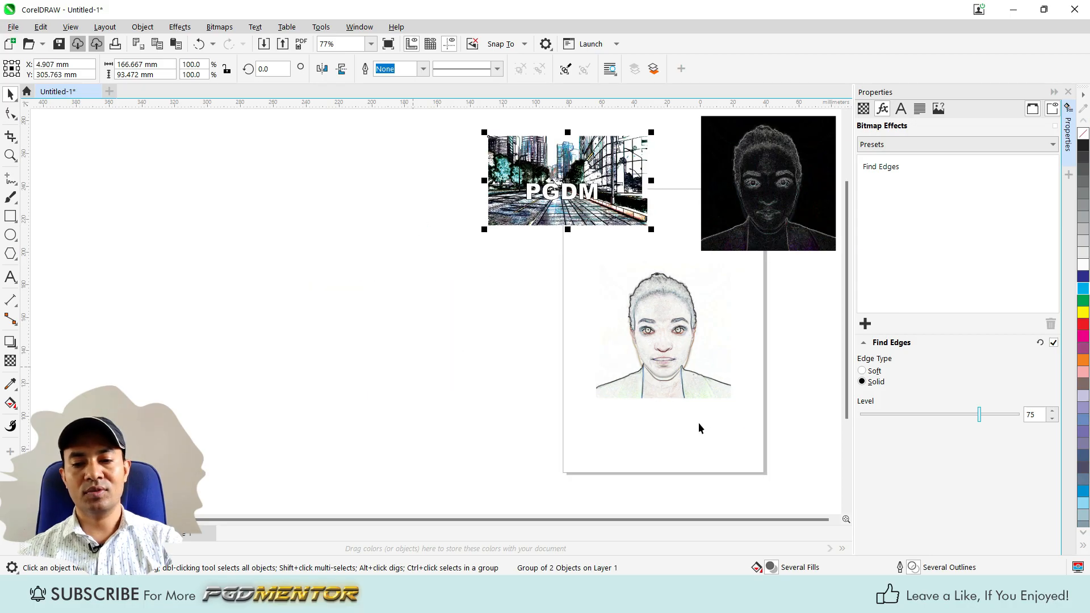
Place a copy of the Find Edges portrait to the left of the original, just outside the page.
scroll(614, 360, up, 2)
click(612, 359)
scroll(526, 393, down, 3)
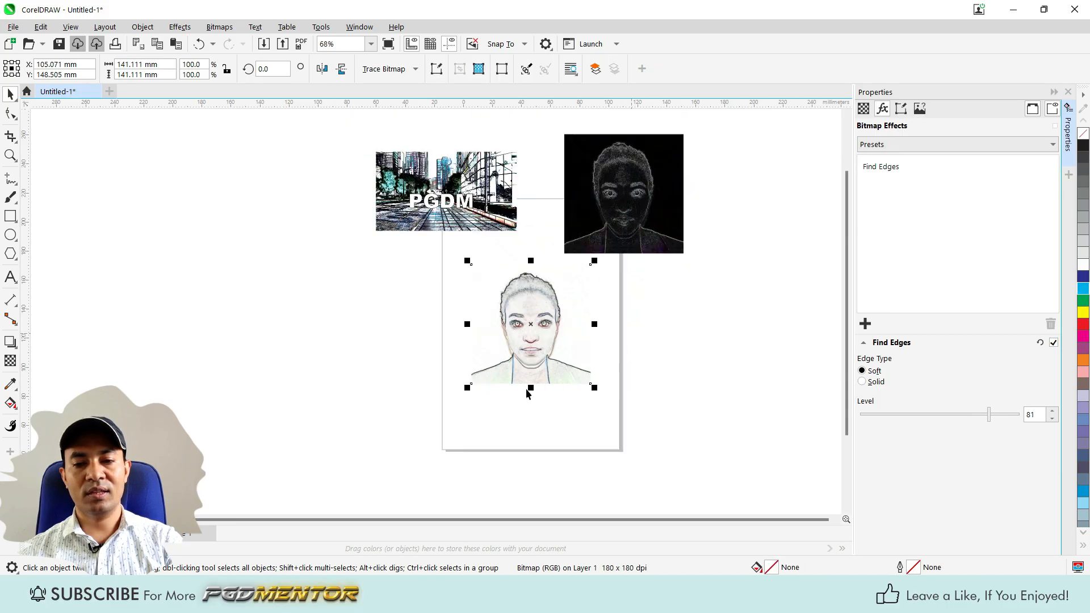
scroll(617, 348, up, 2)
drag(490, 353, 254, 348)
scroll(543, 329, up, 2)
Turn off and delete the Find Edges effect on the original portrait on the page.
click(542, 327)
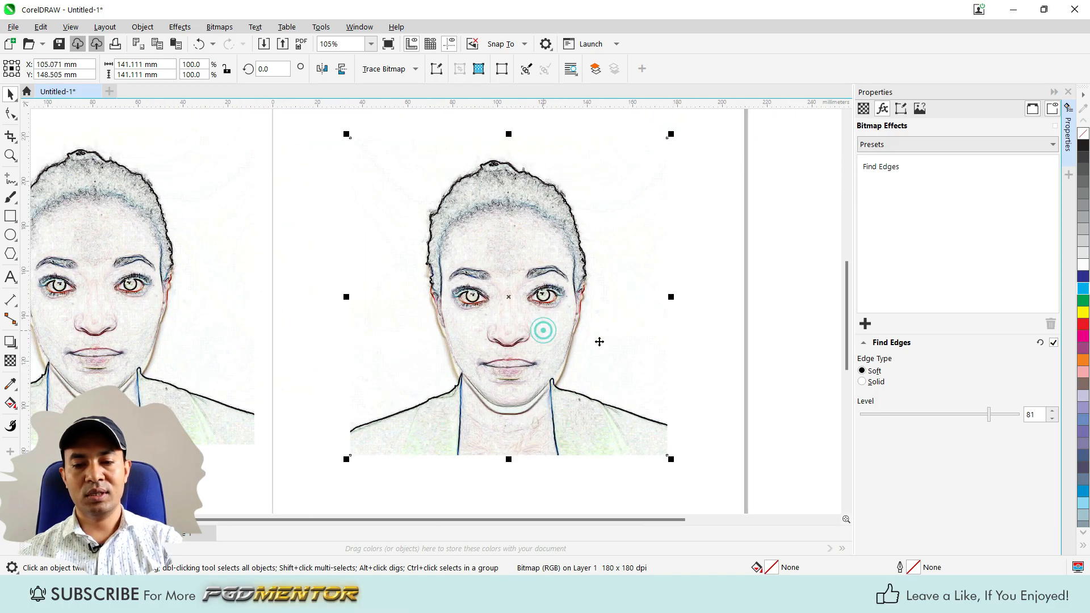
click(1054, 343)
click(920, 166)
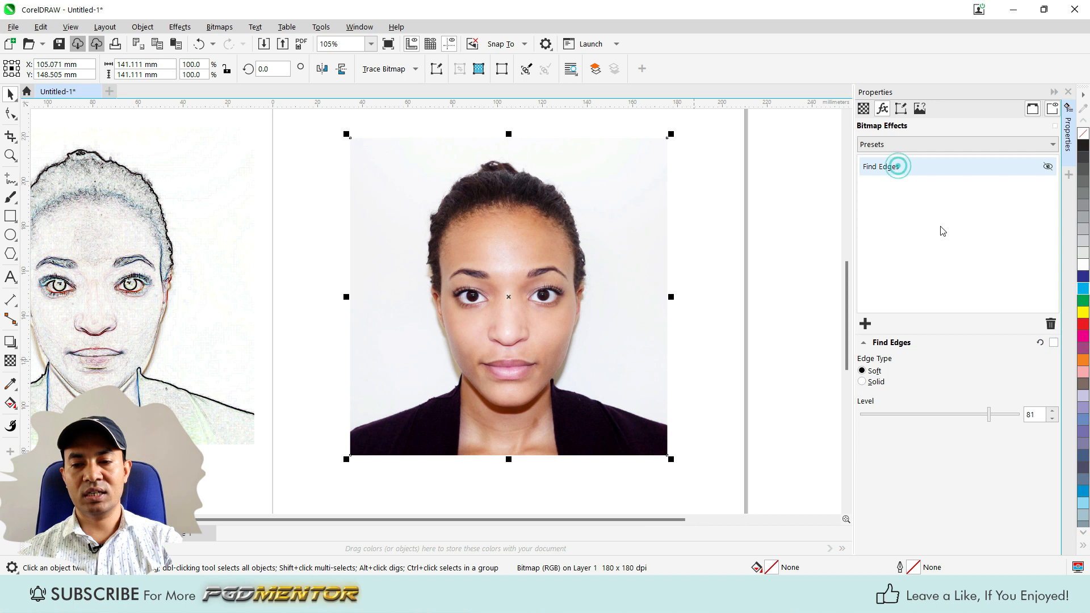
click(1051, 324)
Apply the Trace Contour effect to the unfiltered portrait on the page.
click(865, 323)
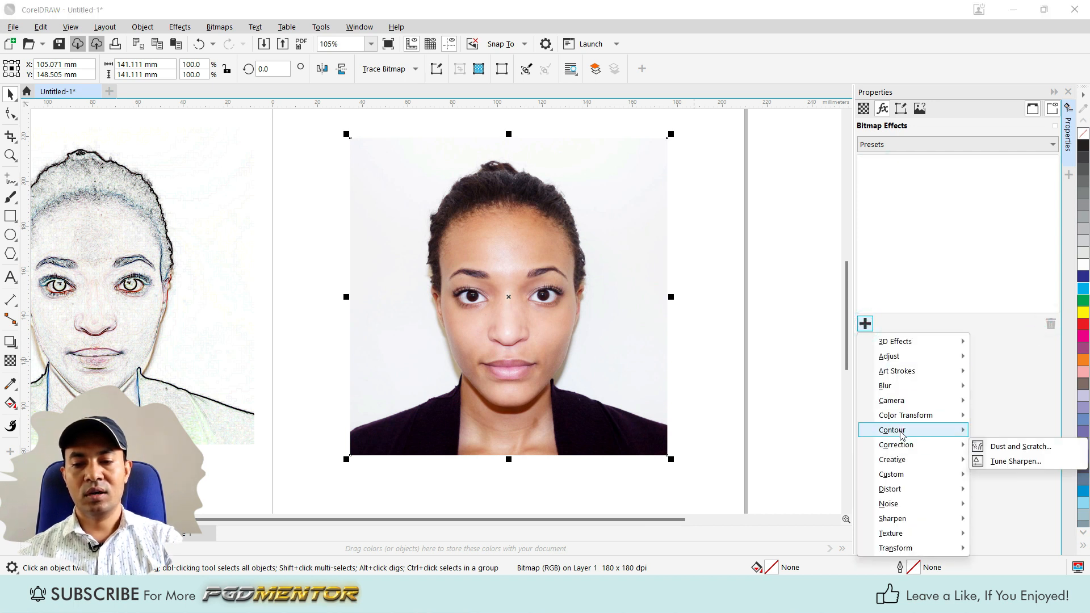
mouse_move(908, 430)
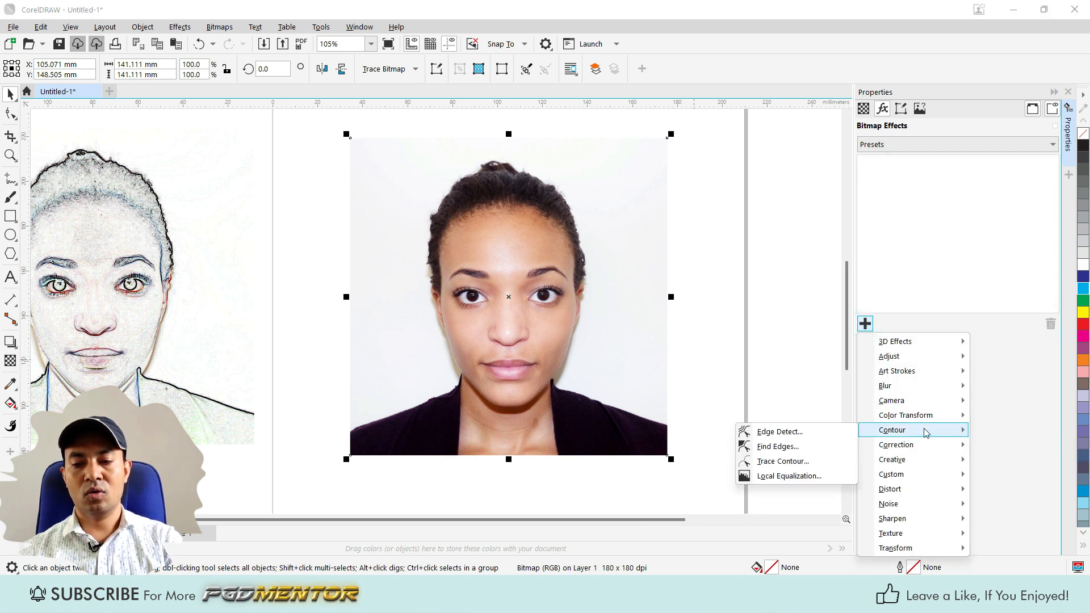
click(782, 462)
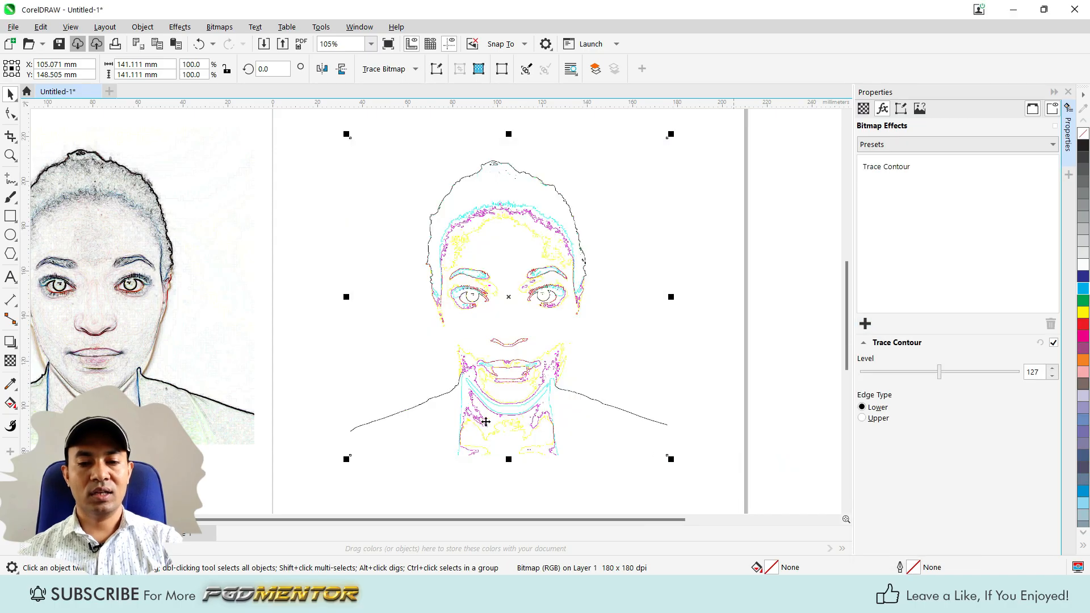
Set the portrait's Trace Contour level to 240 and its edge type to Upper.
scroll(511, 421, up, 3)
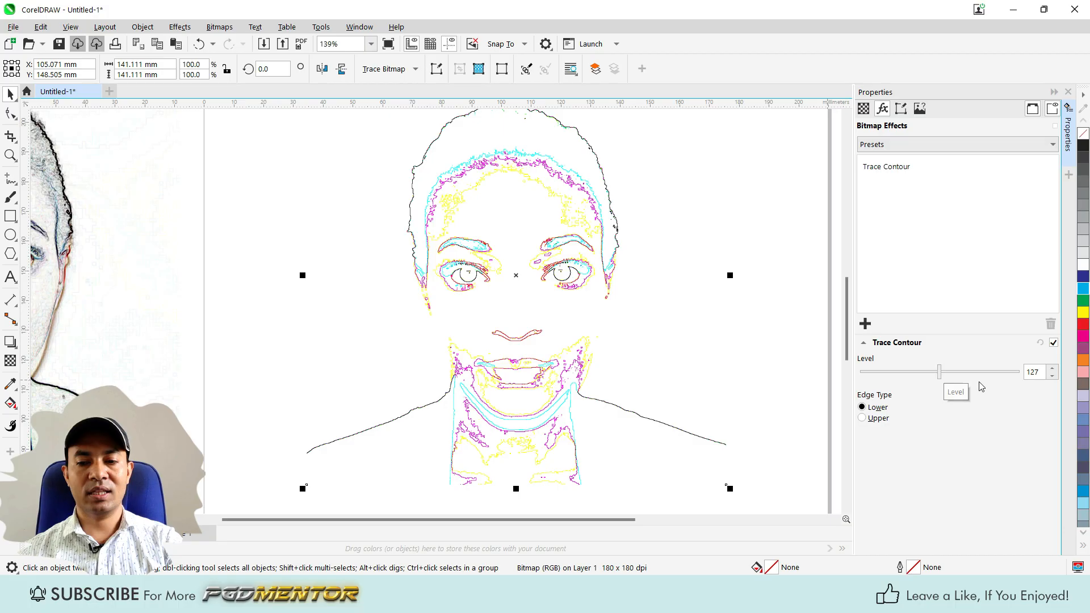
mouse_move(939, 375)
mouse_down()
mouse_move(974, 374)
mouse_move(915, 373)
mouse_move(1010, 374)
mouse_up()
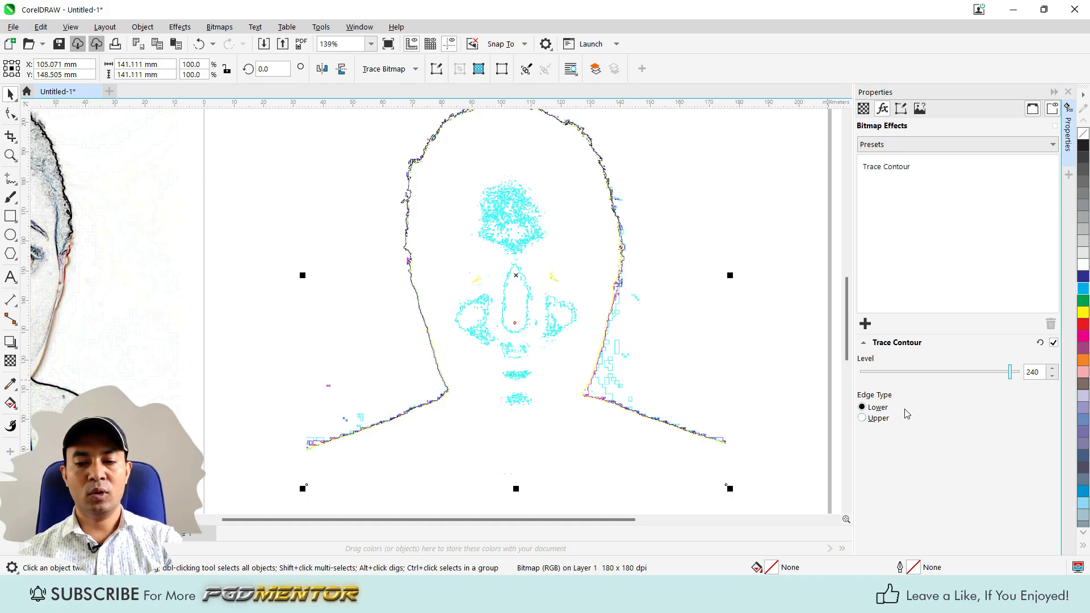
click(862, 418)
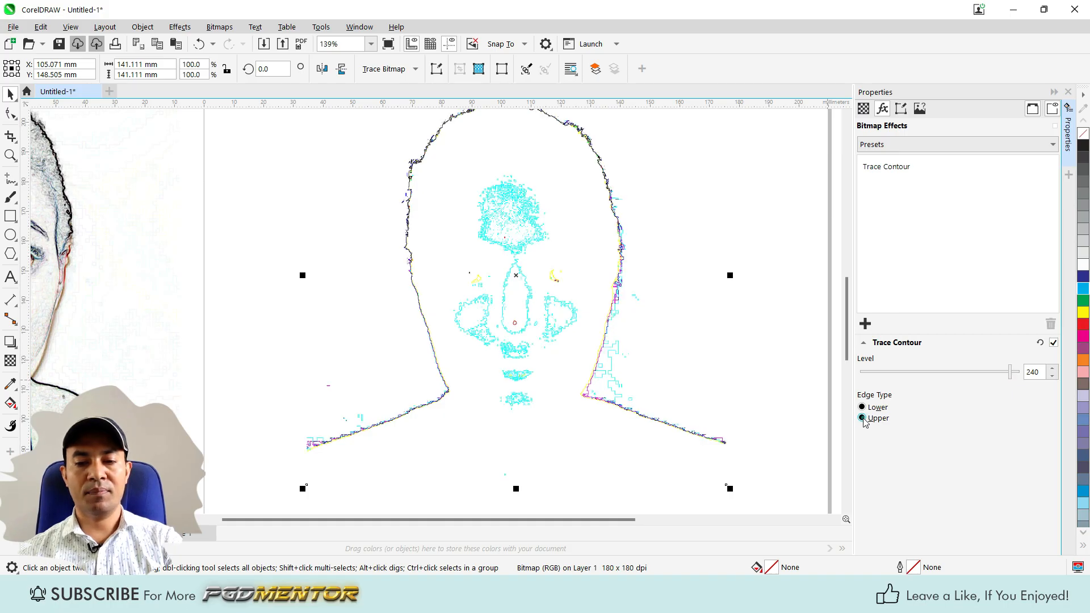
scroll(588, 125, up, 4)
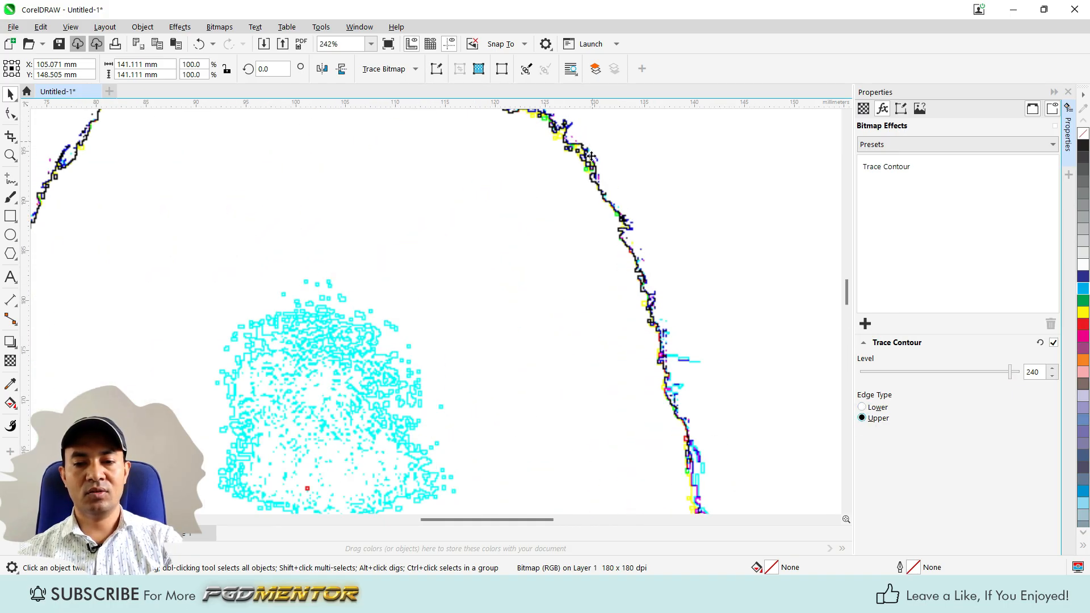
Try the portrait's Trace Contour at level 163, and settle on level 47.
mouse_move(1010, 372)
mouse_down()
mouse_move(947, 373)
mouse_move(961, 373)
mouse_up()
scroll(679, 295, down, 4)
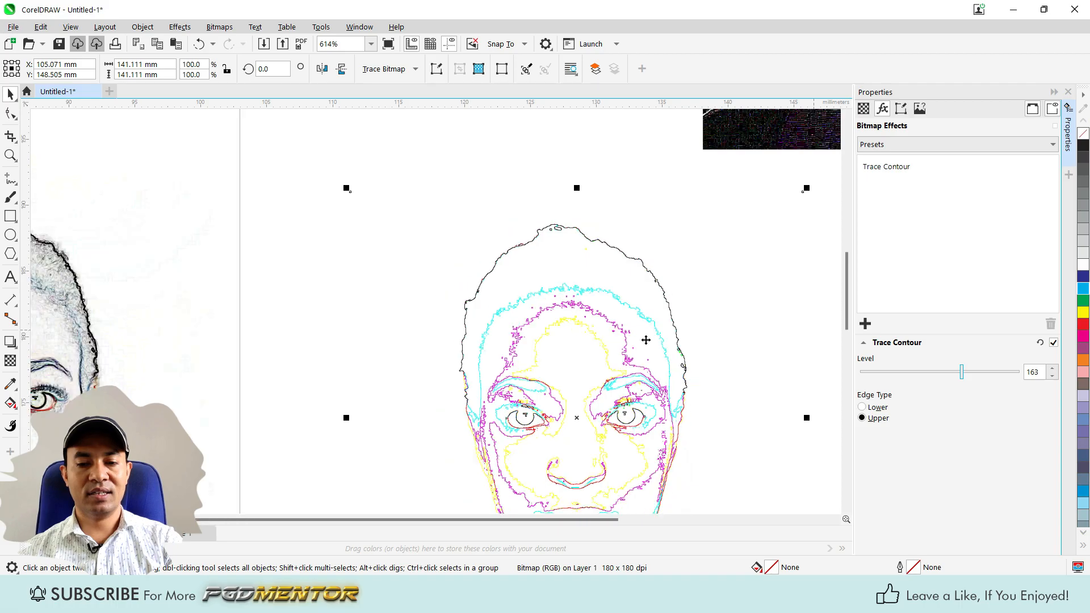
scroll(592, 306, down, 2)
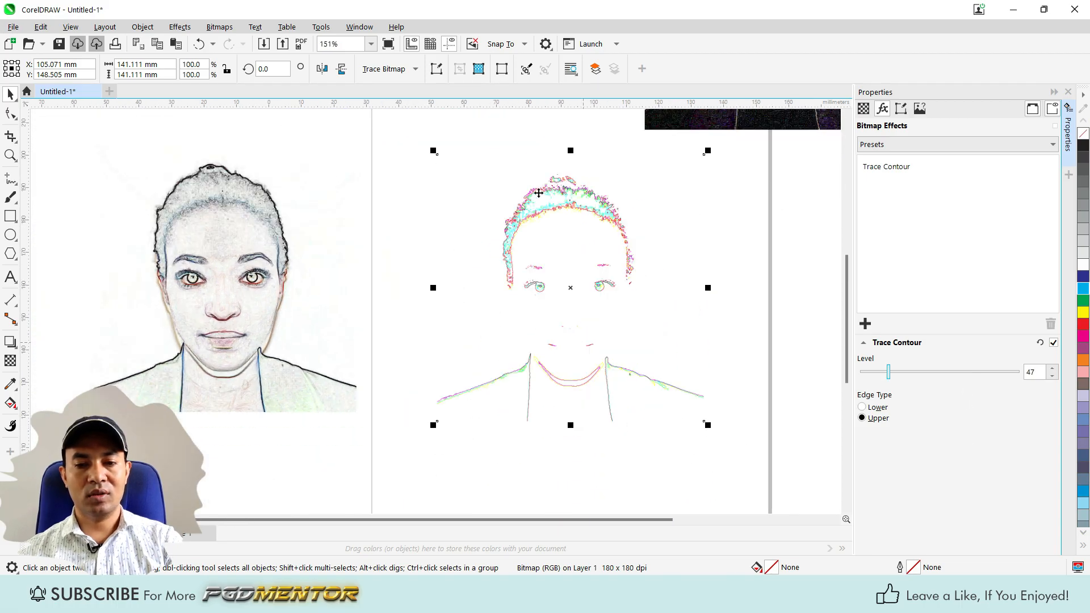
scroll(600, 195, up, 3)
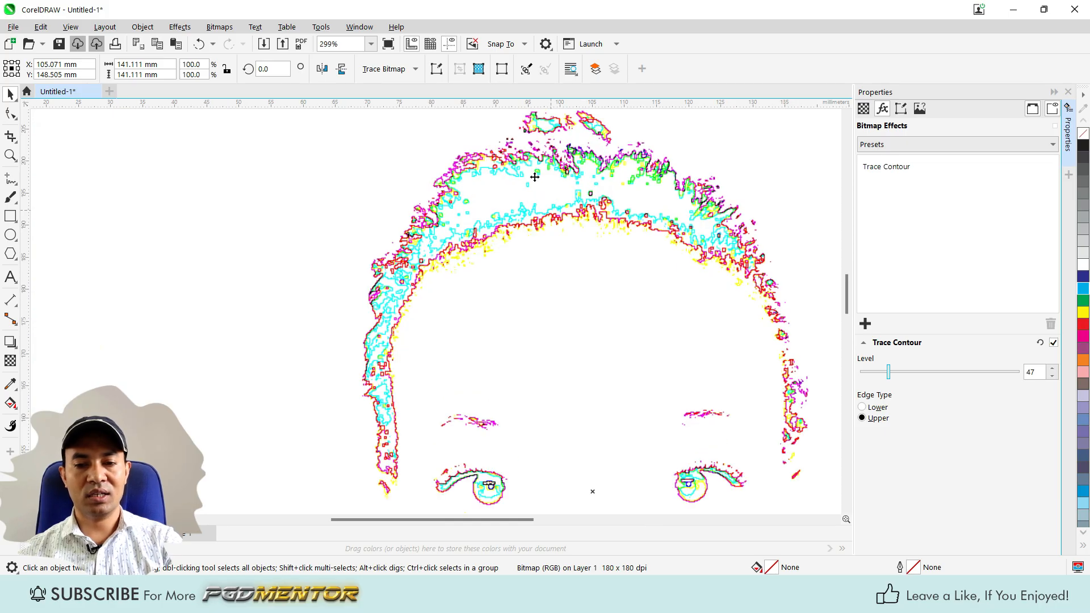
scroll(539, 289, down, 2)
scroll(608, 329, down, 3)
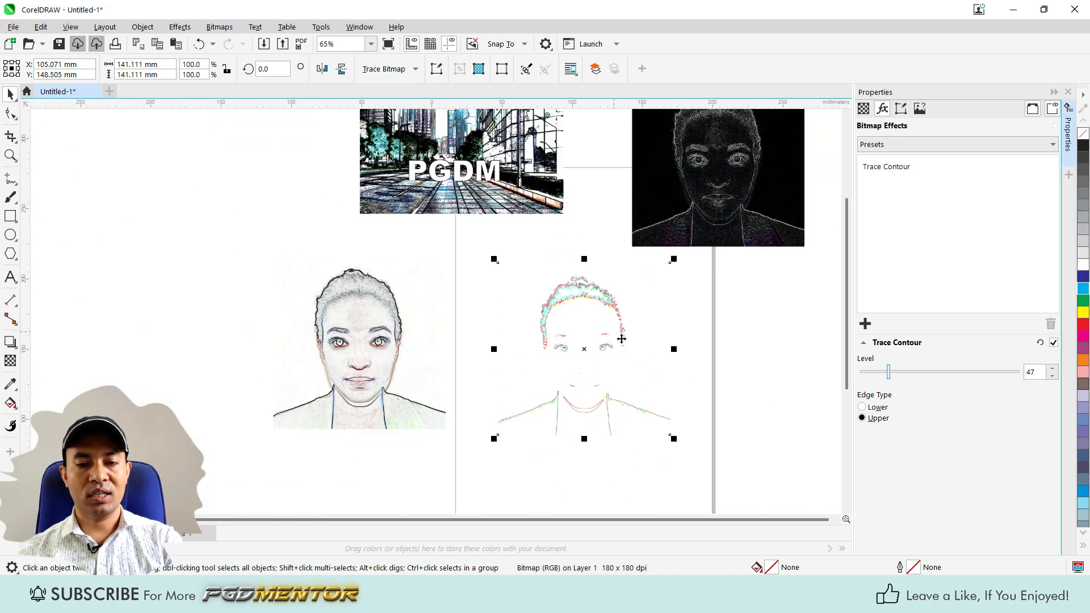
Place a copy of the PGDM street group to the right of the Trace Contour portrait.
scroll(479, 209, up, 1)
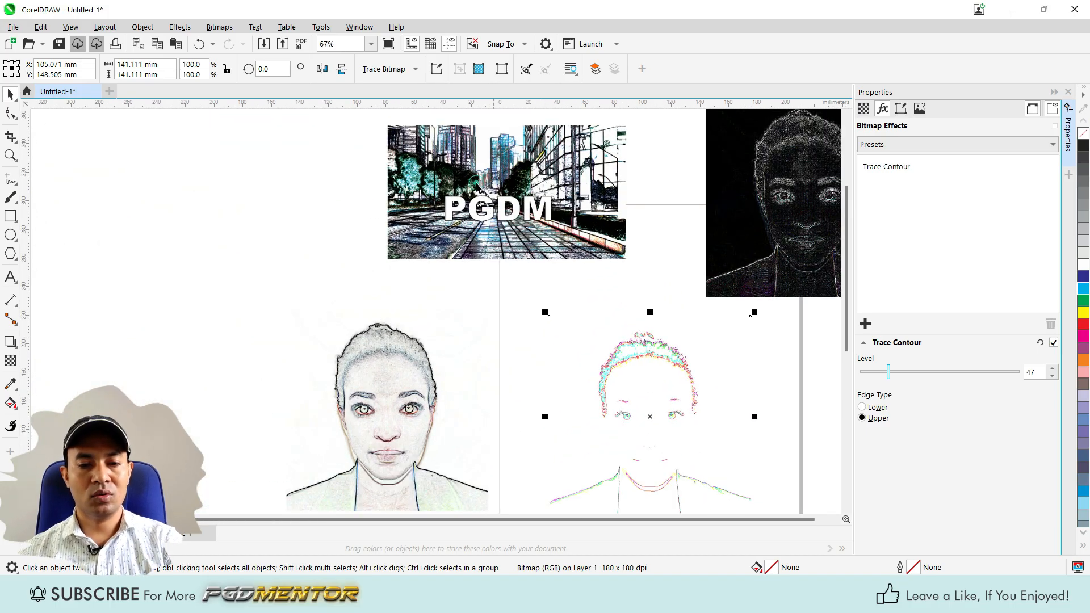
scroll(479, 188, down, 2)
click(445, 205)
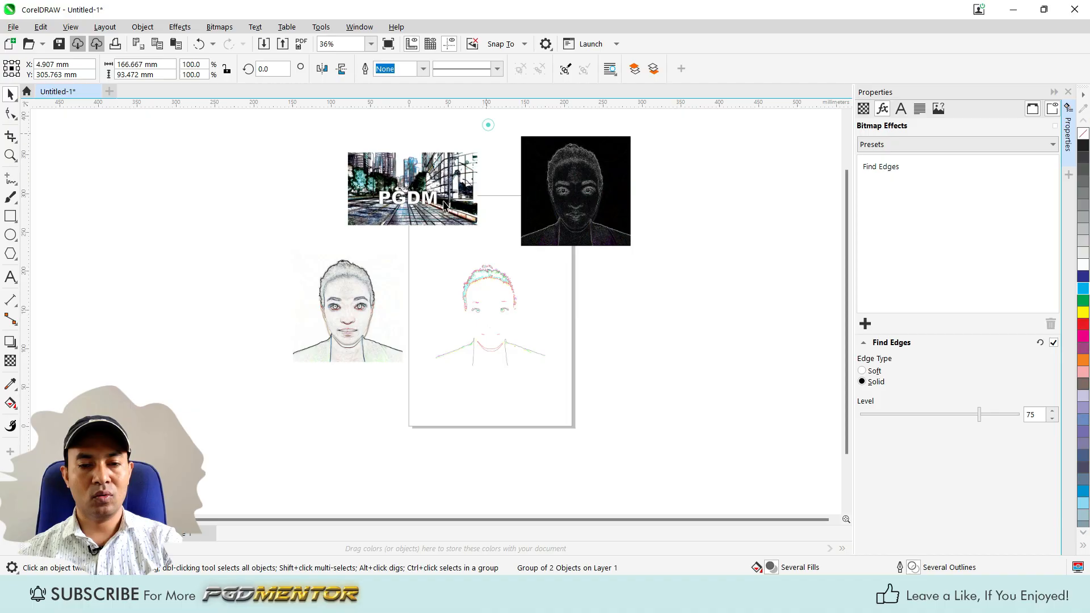
drag(398, 170, 612, 309)
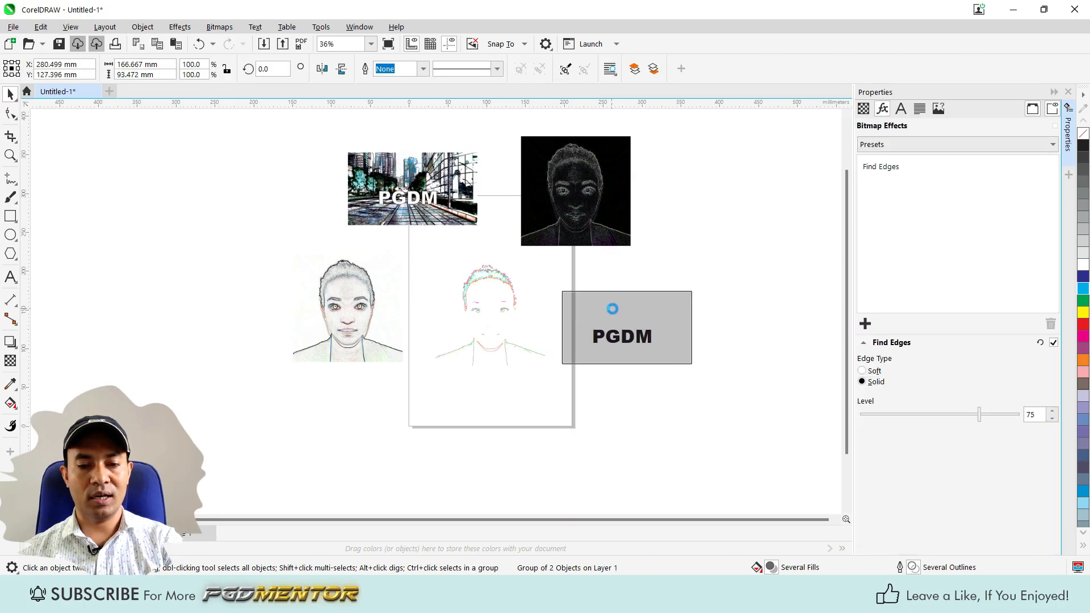
Remove the Find Edges effect from the street group beside the Trace Contour portrait.
scroll(710, 338, up, 3)
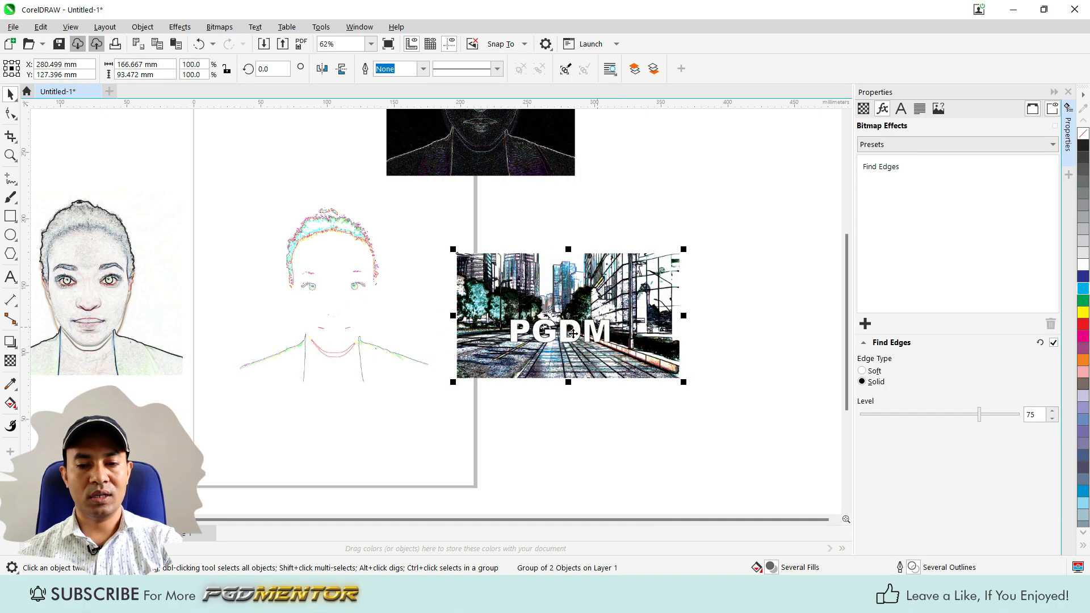
scroll(572, 334, down, 3)
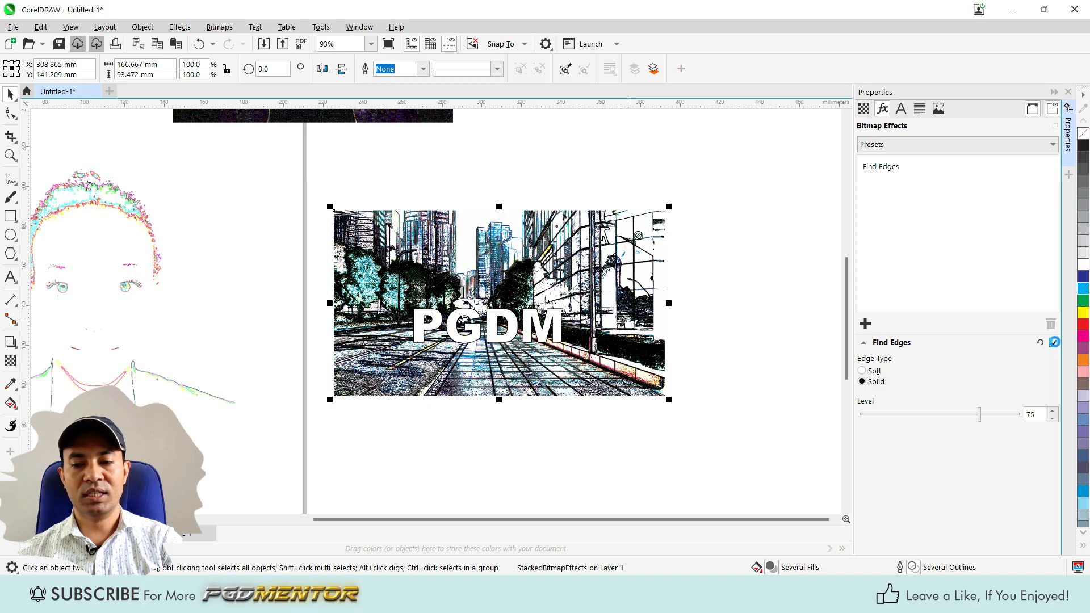
click(1054, 342)
click(903, 167)
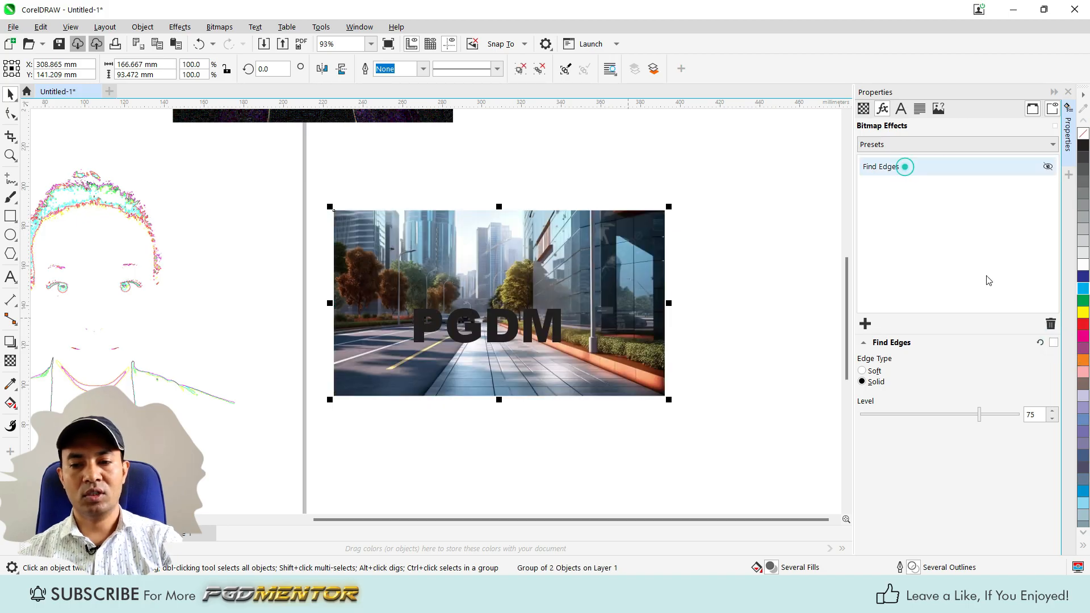
click(1050, 323)
Apply the Trace Contour effect to the unfiltered PGDM street group.
click(865, 325)
mouse_move(910, 432)
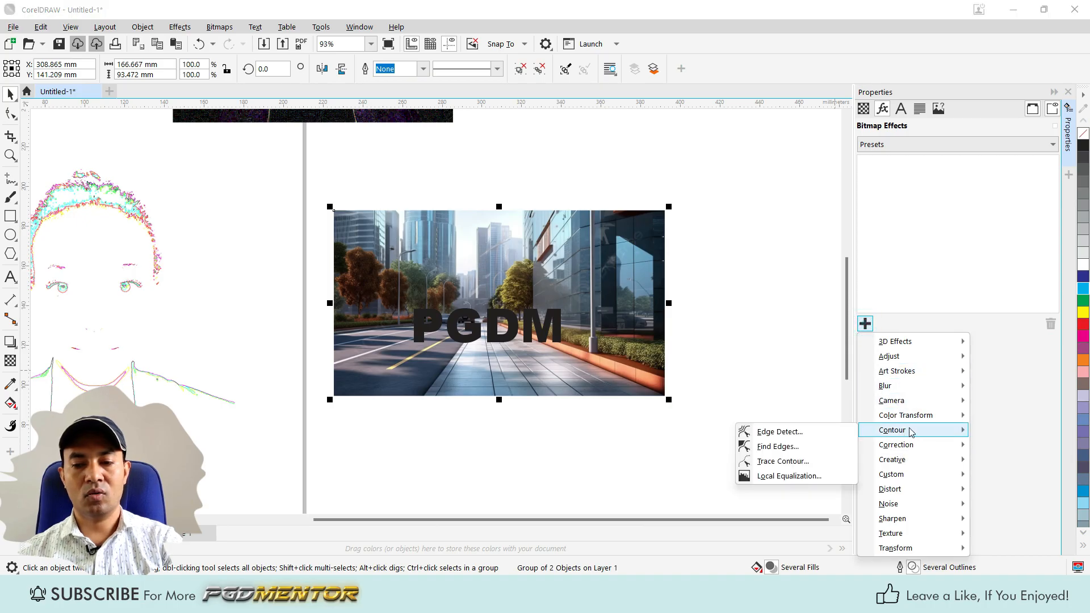
click(782, 461)
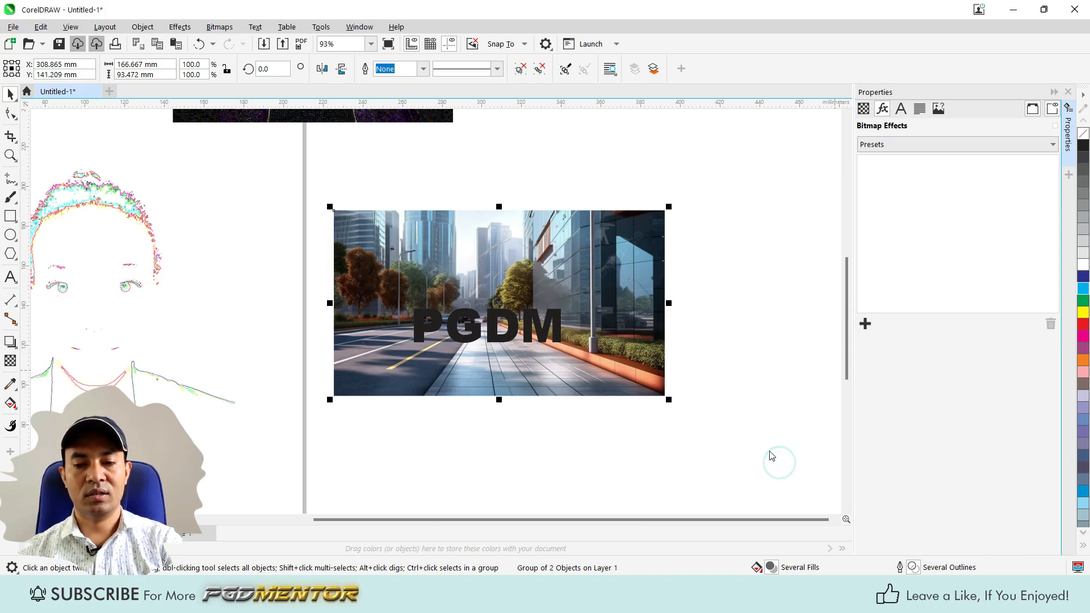
scroll(546, 375, up, 3)
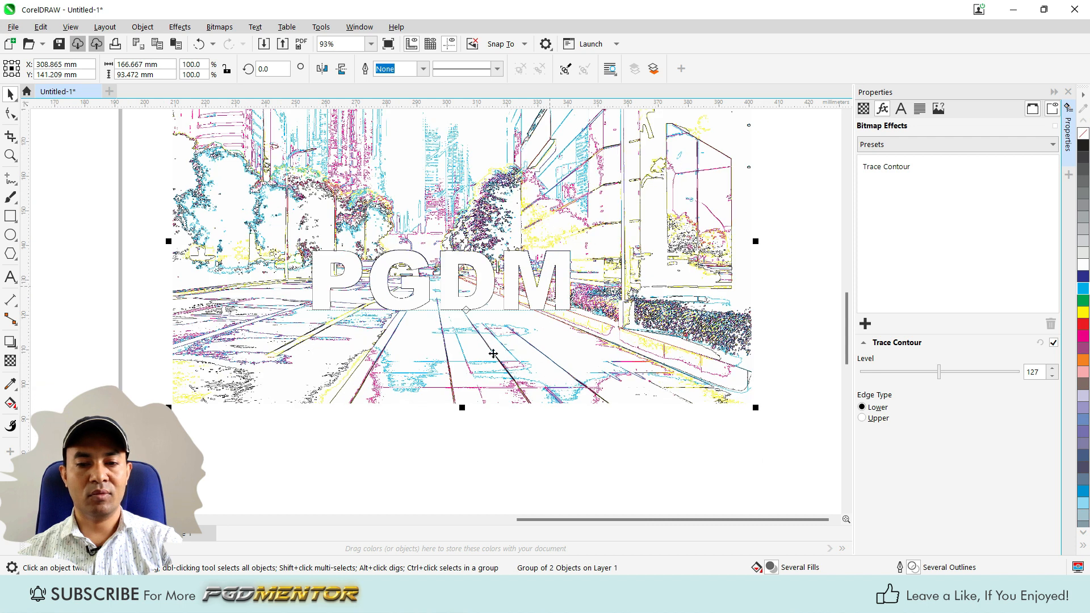
scroll(460, 281, down, 1)
scroll(516, 414, up, 1)
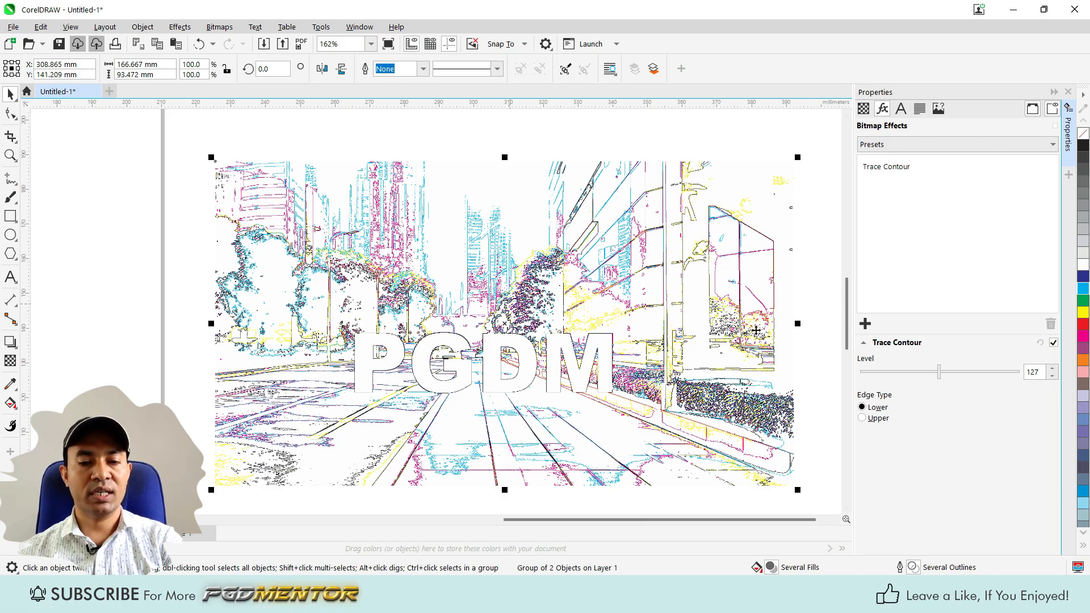
Try the street group's Trace Contour at level 96, switch its edge type to Upper, and settle on level 147.
mouse_move(943, 371)
mouse_down()
mouse_move(981, 370)
mouse_move(919, 374)
mouse_up()
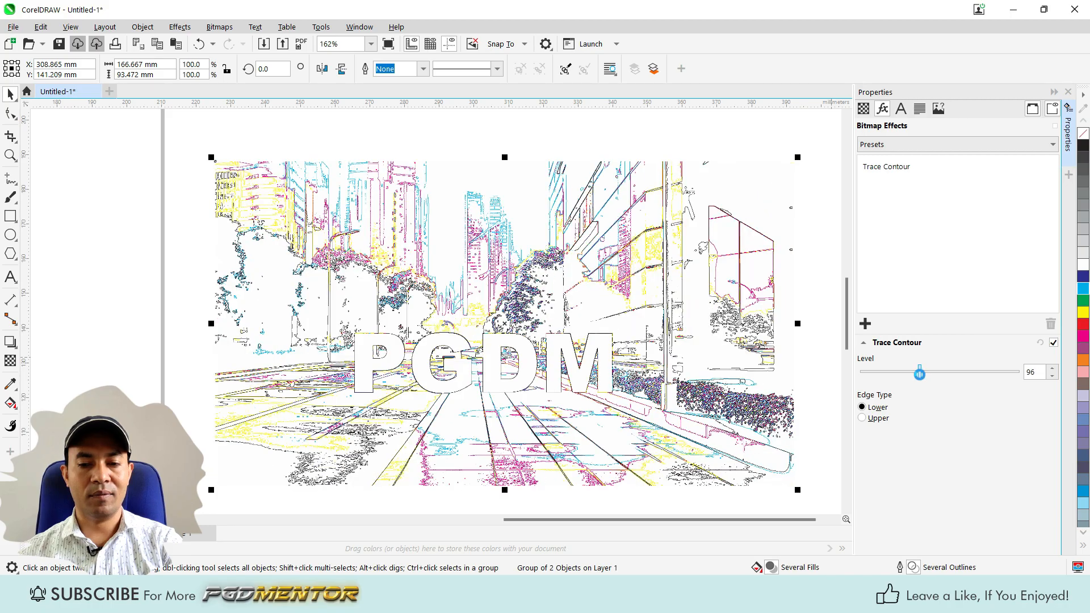
click(863, 417)
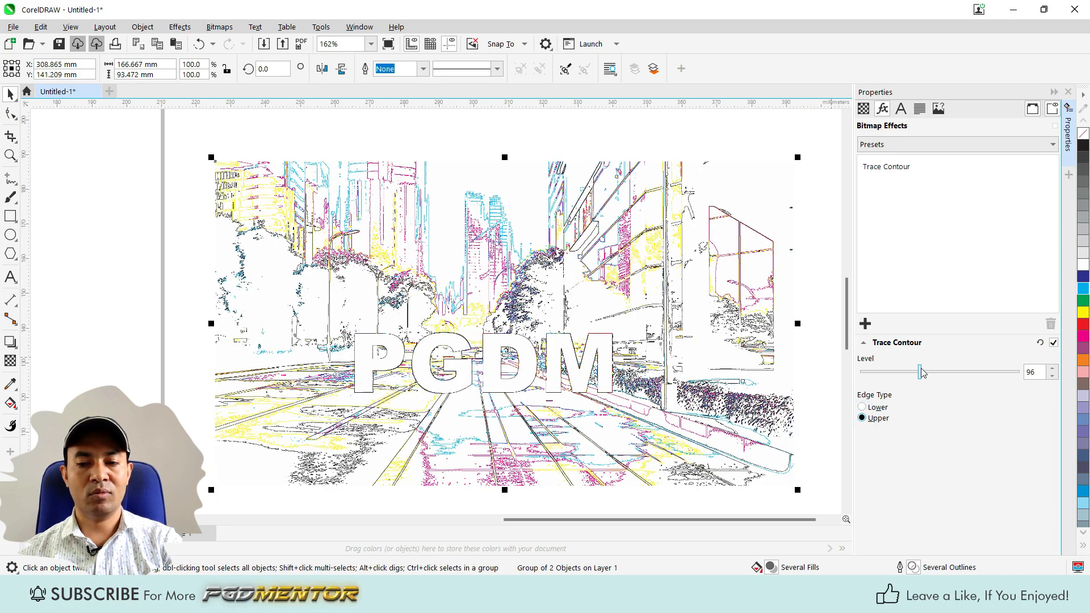
mouse_move(921, 375)
mouse_down()
mouse_move(889, 374)
mouse_move(952, 373)
mouse_up()
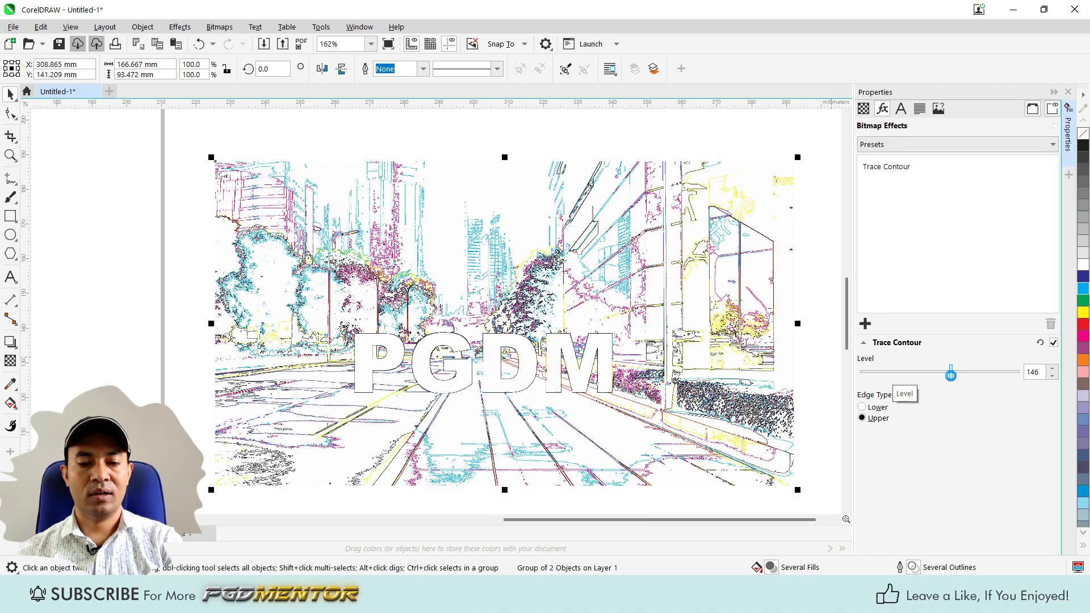
Place a copy of the Trace Contour street group to the right of the black edge-filtered portrait.
scroll(573, 341, down, 4)
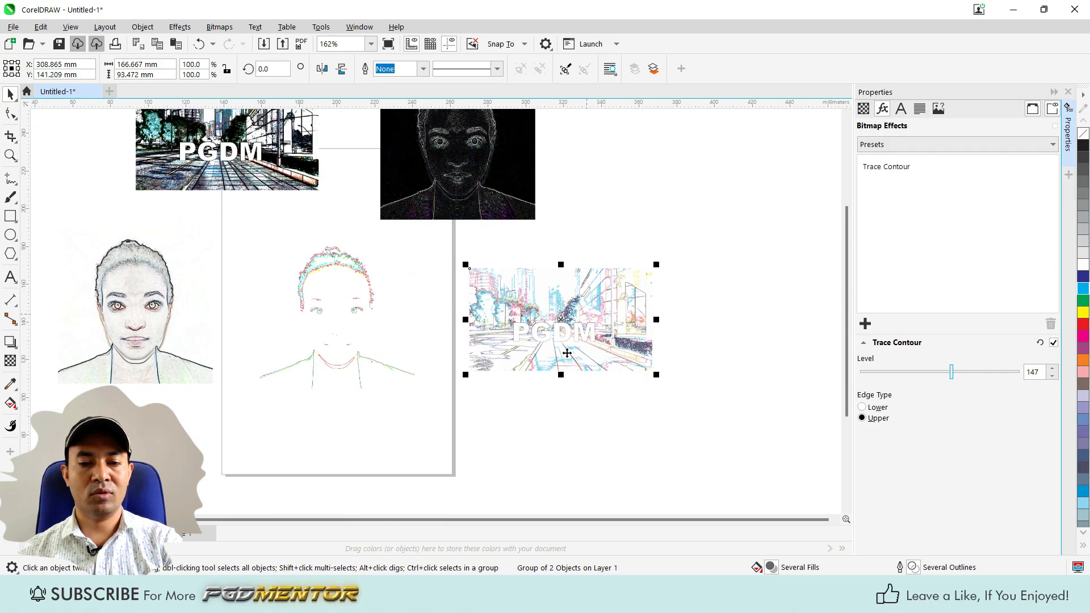
drag(636, 226, 636, 214)
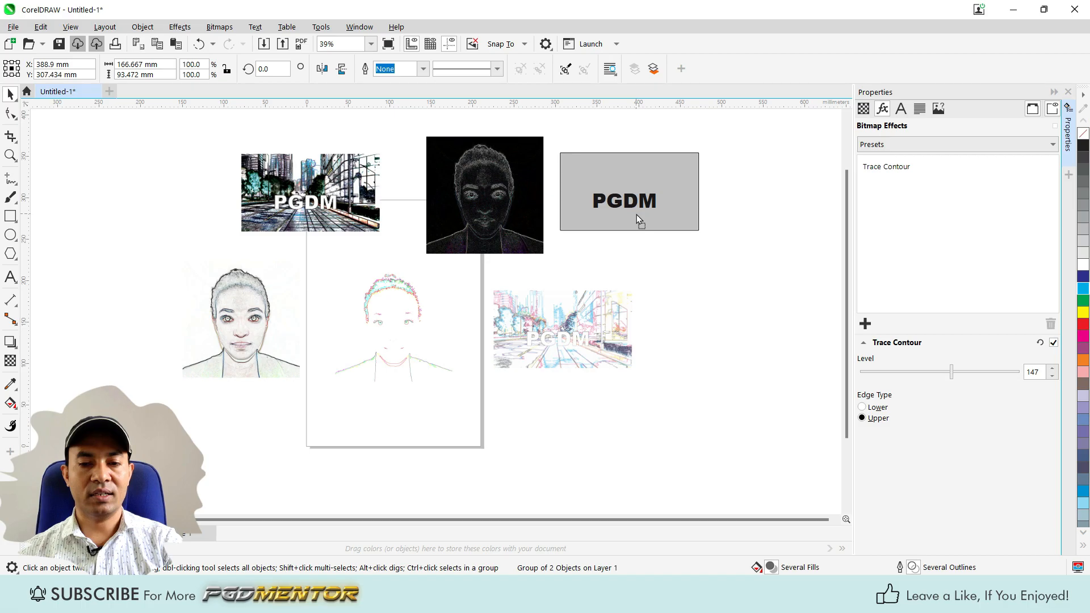
Remove the Trace Contour effect from the original street group beside the Trace Contour portrait.
click(590, 328)
scroll(585, 318, up, 2)
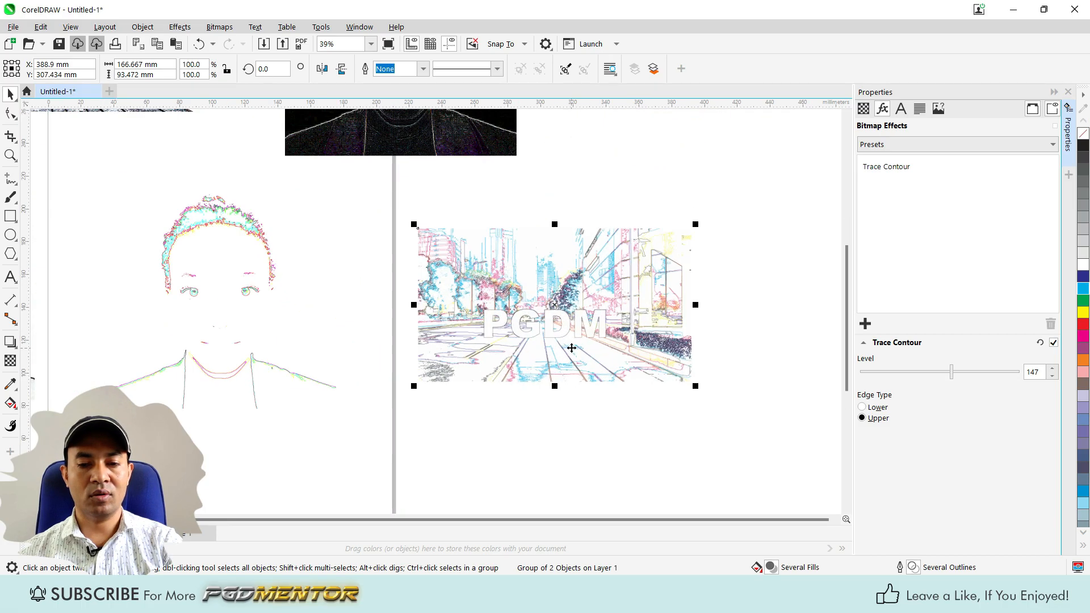
click(1053, 342)
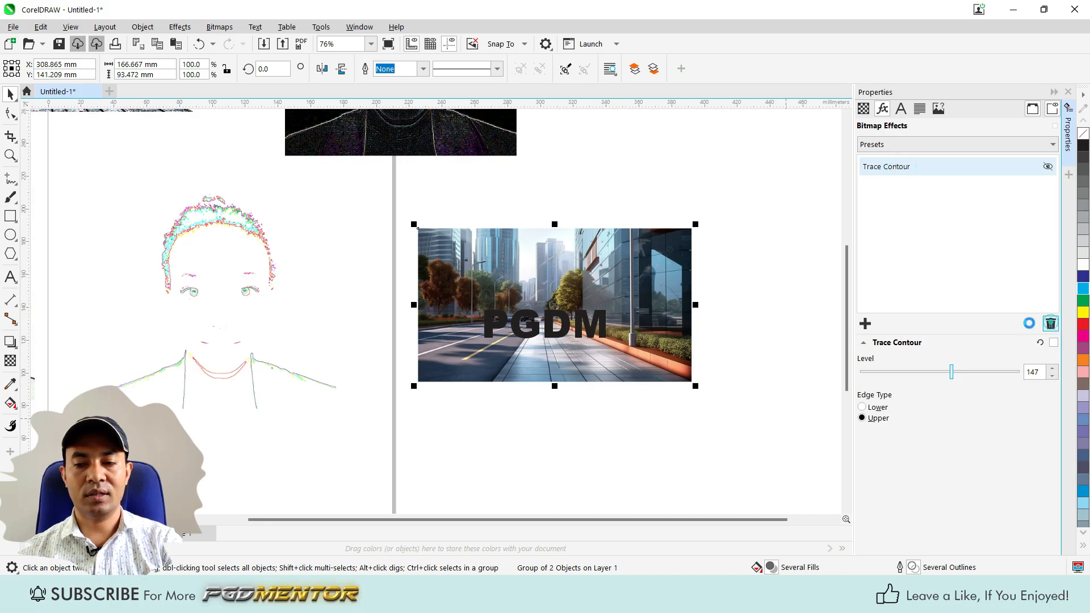
click(1051, 323)
Apply the Local Equalization effect from the Contour category to the unfiltered PGDM street group.
click(864, 324)
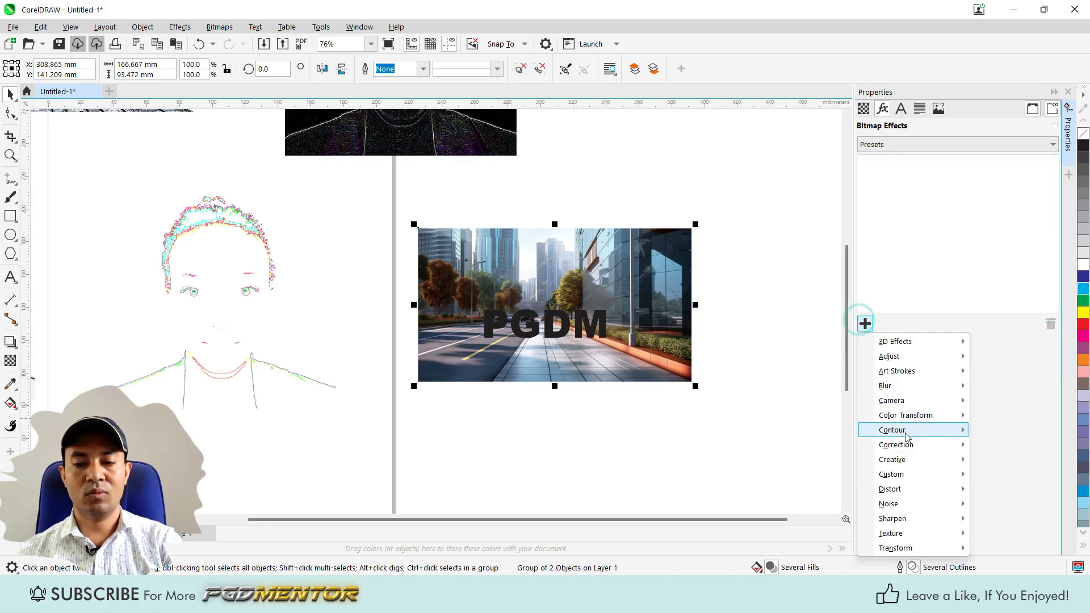
mouse_move(911, 431)
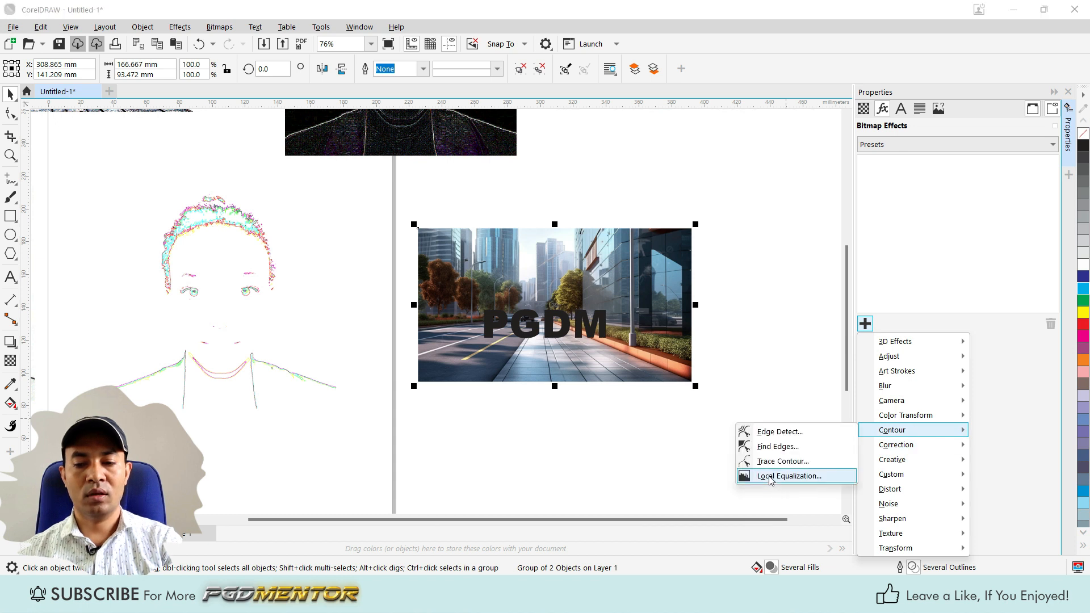
click(771, 477)
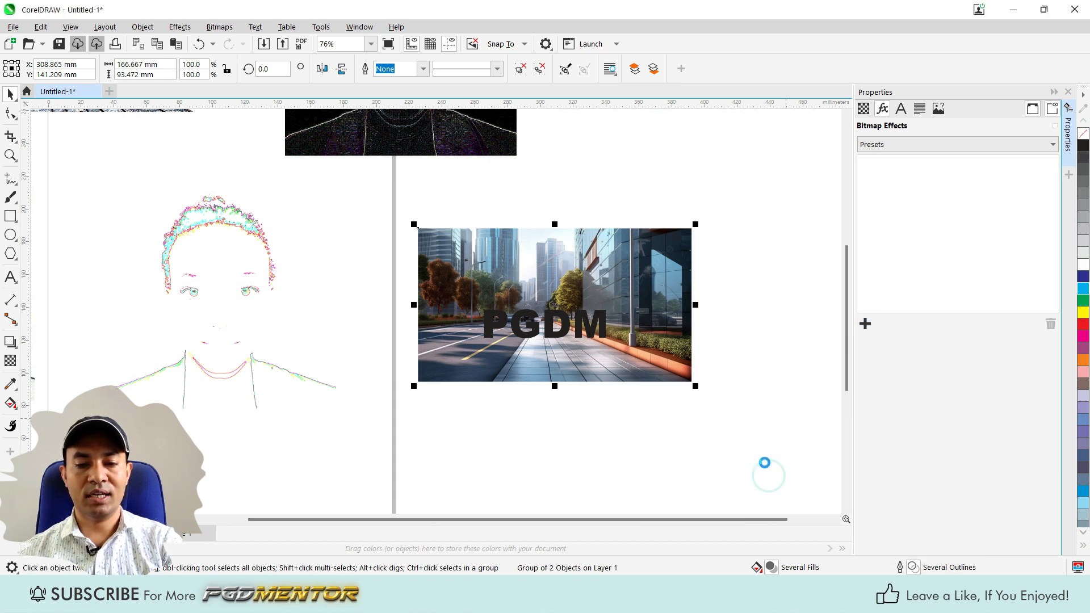
scroll(609, 345, up, 4)
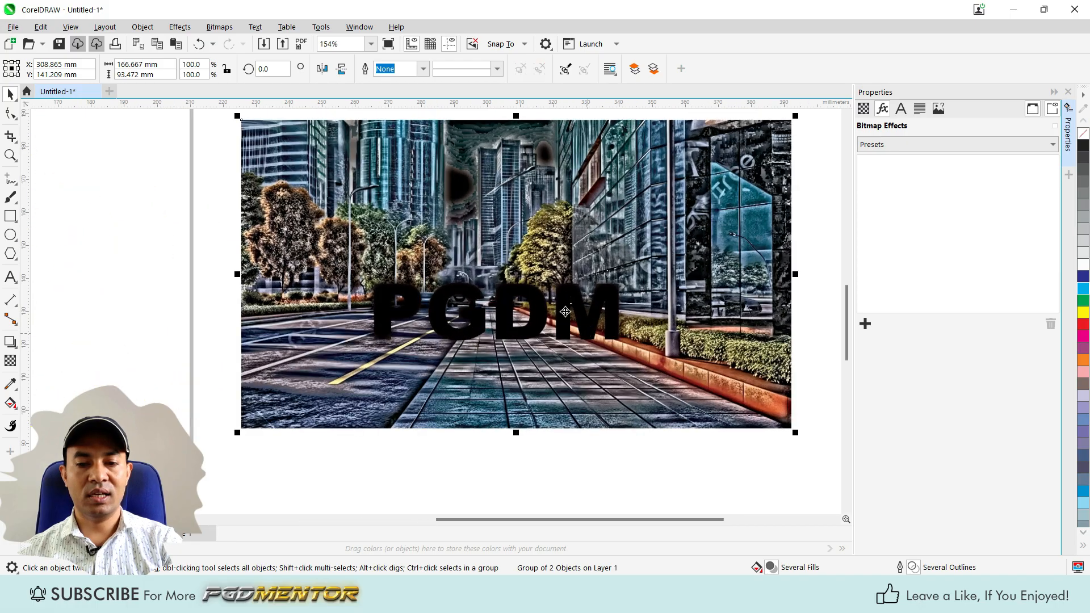
scroll(539, 291, up, 2)
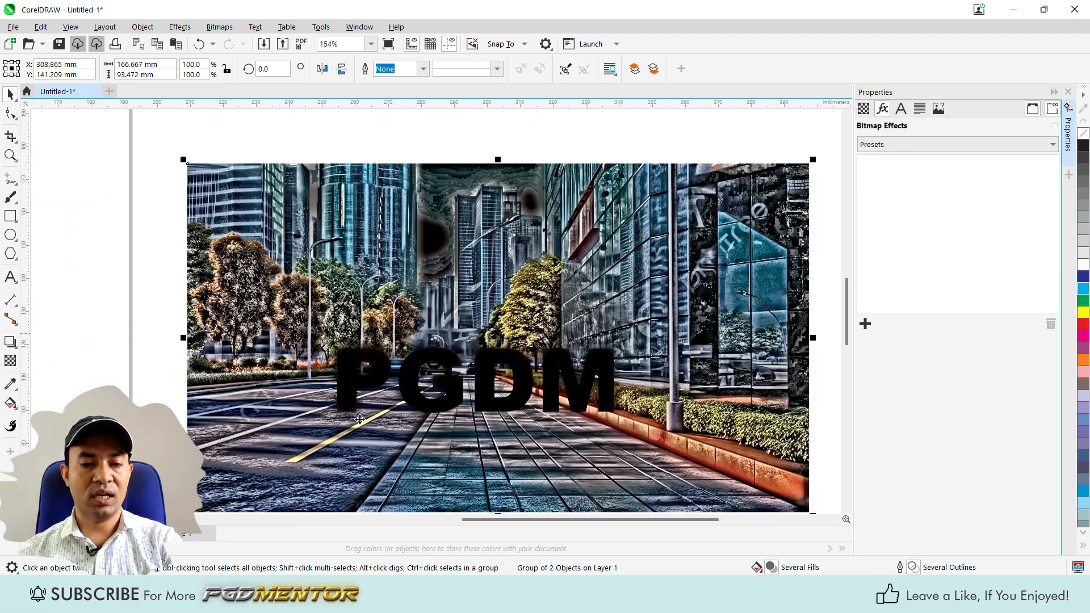
scroll(447, 365, up, 1)
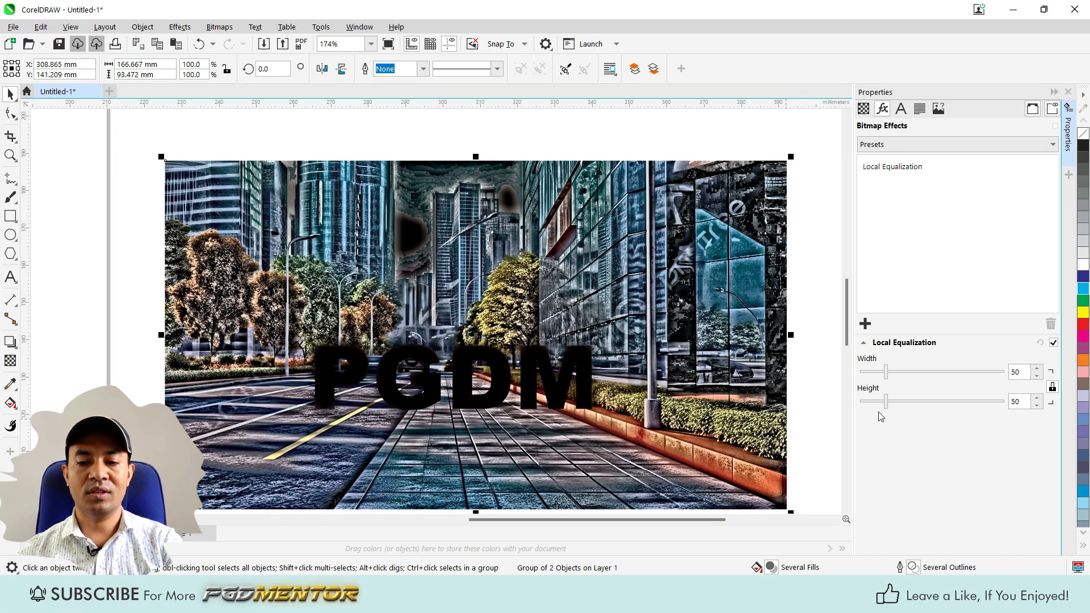
Set the Local Equalization width and height together to 221, and unlock them to set the height alone to 174.
drag(885, 370, 944, 368)
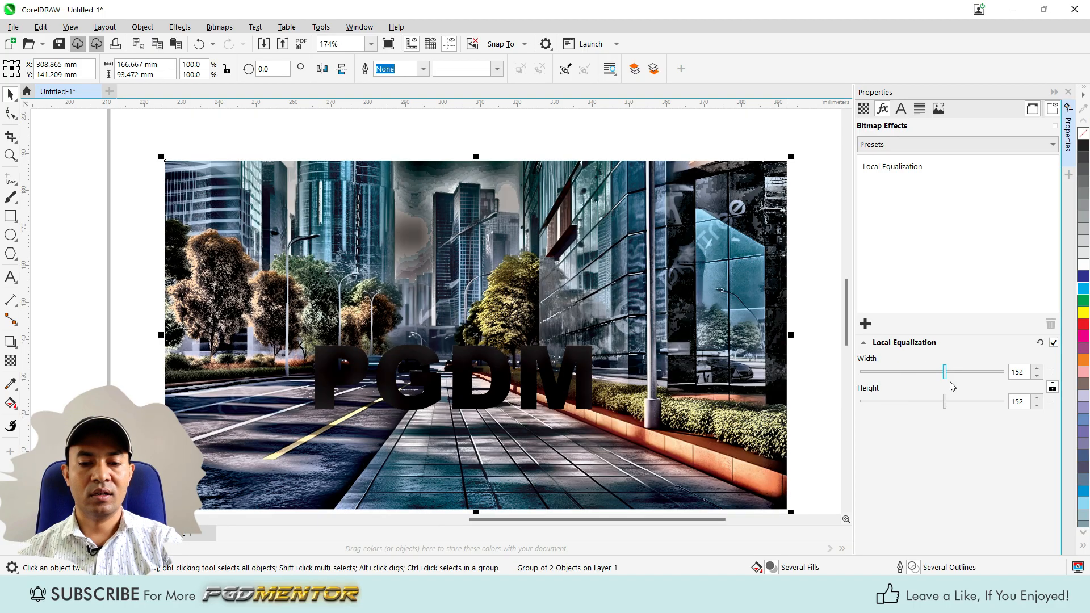
drag(945, 376, 983, 372)
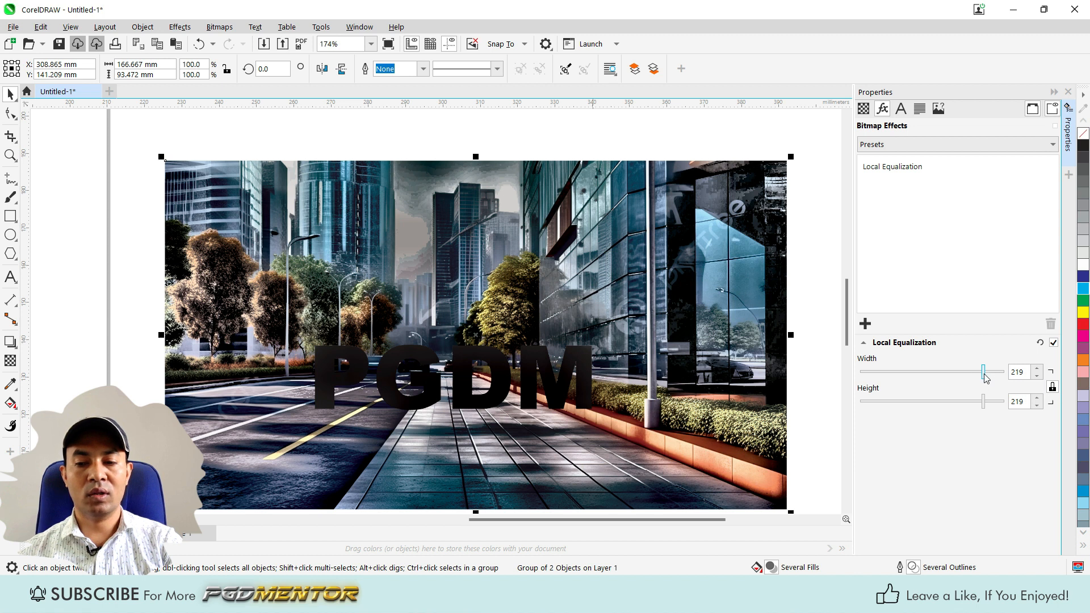
mouse_move(983, 372)
mouse_down()
mouse_move(954, 372)
mouse_move(984, 372)
mouse_up()
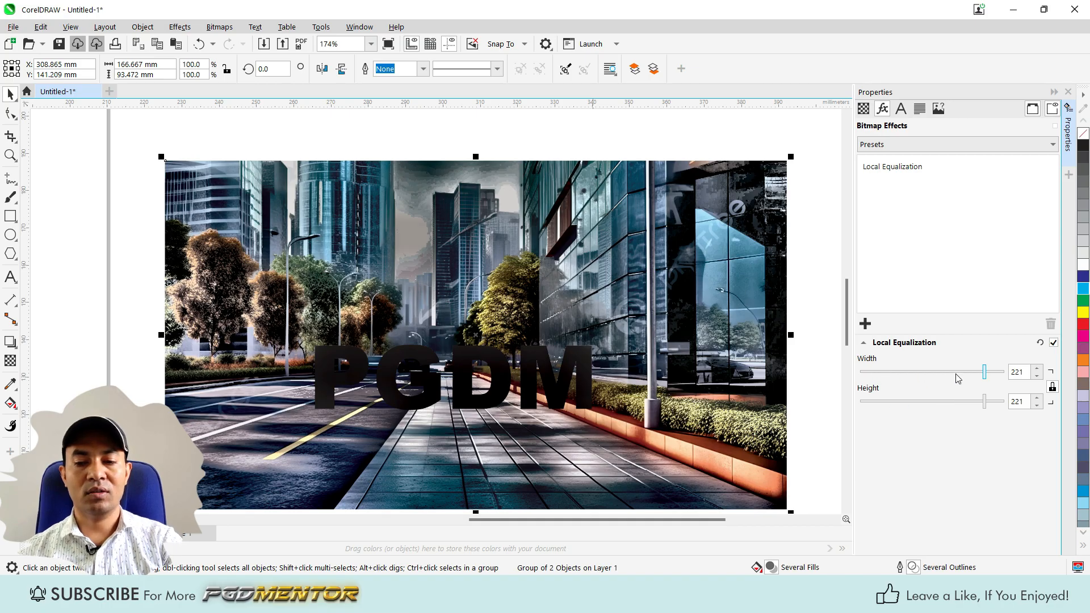
click(1052, 387)
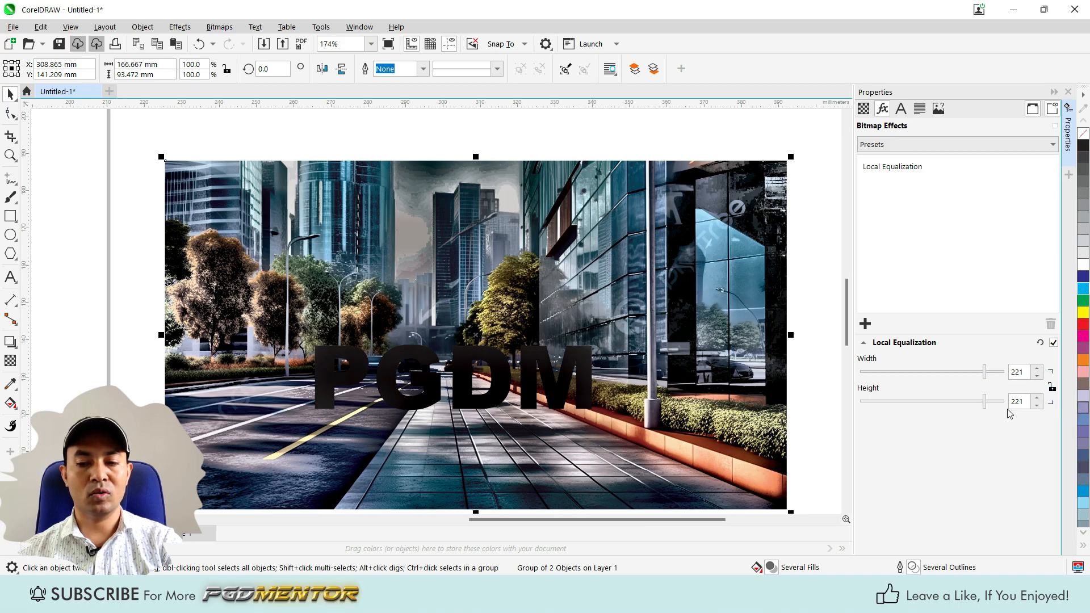
drag(985, 404, 957, 403)
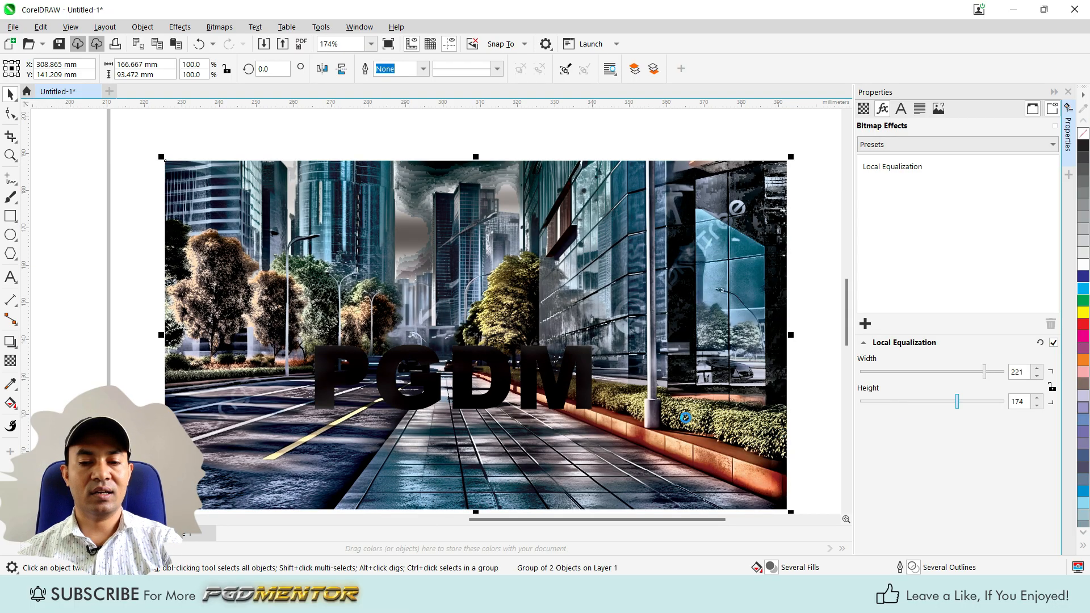
Place a copy of the Local Equalization street group to the right of the original.
scroll(554, 417, down, 3)
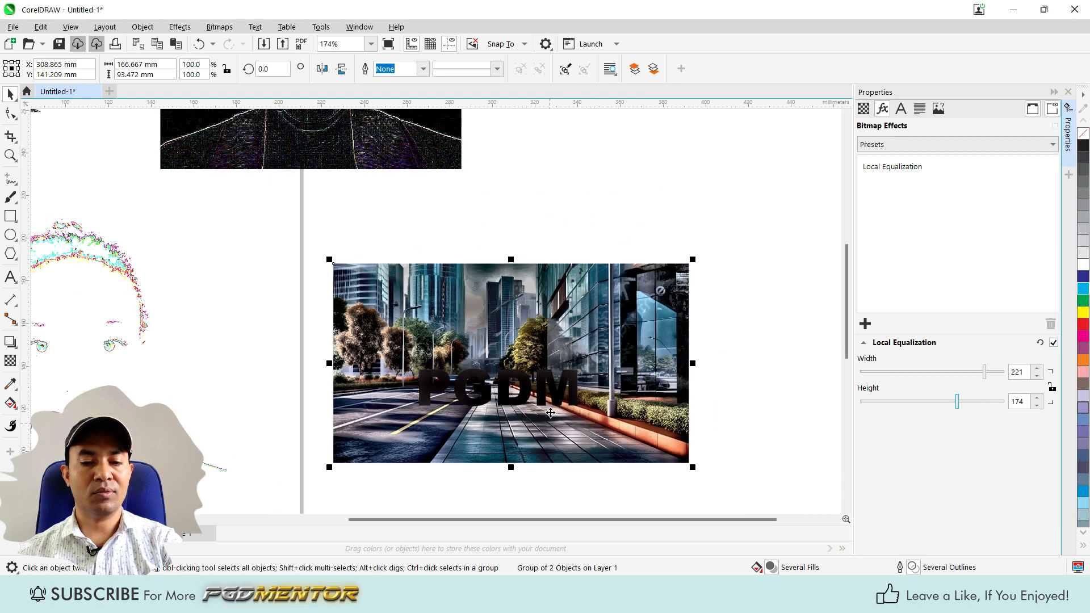
scroll(555, 417, down, 1)
click(680, 408)
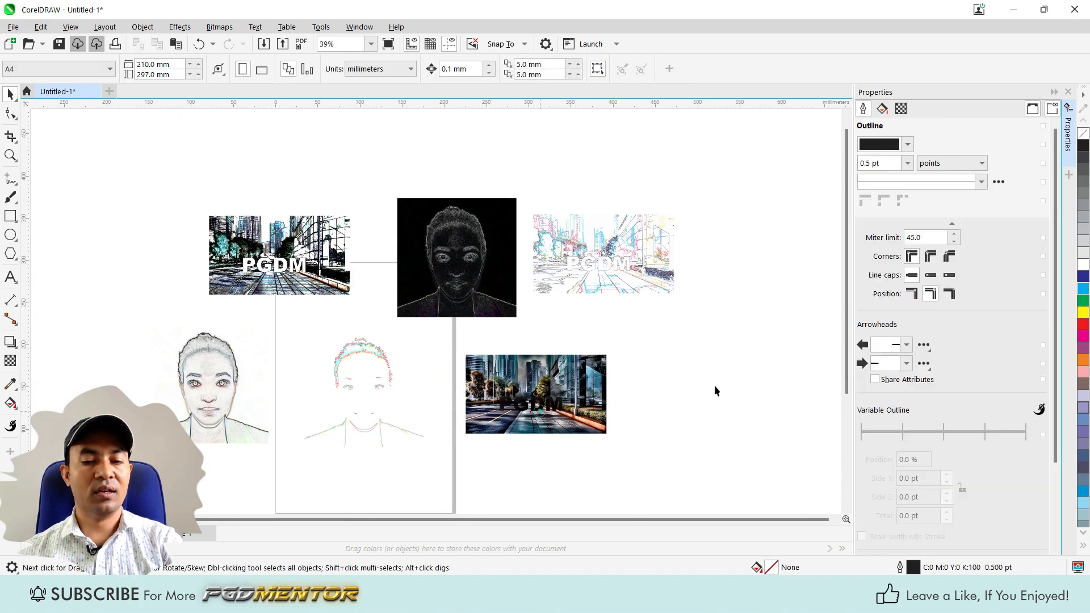
key(ctrl+v)
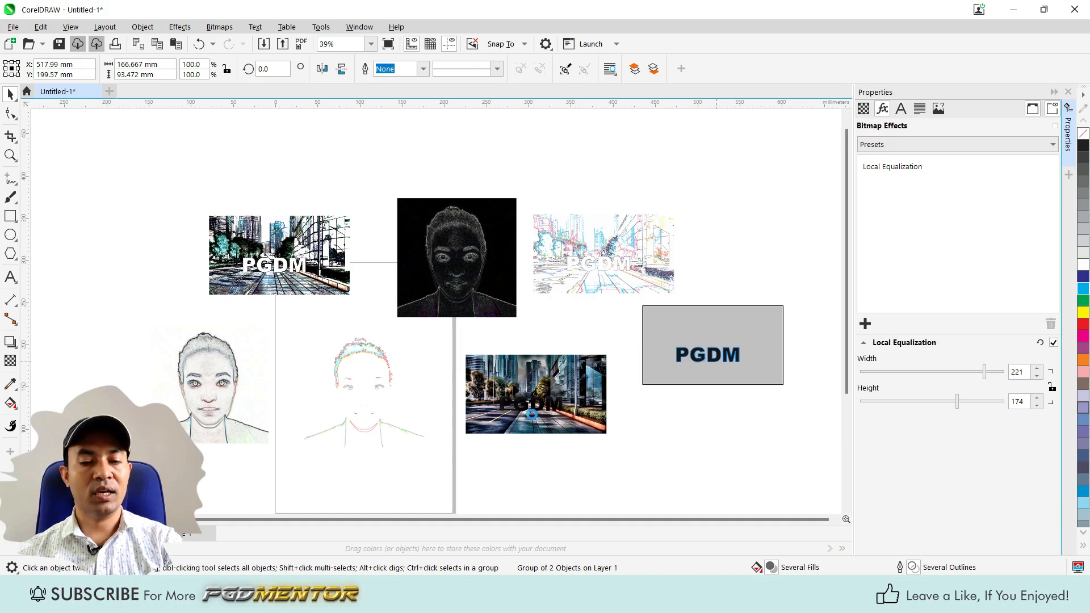
Examine which bitmap effects the Correction category offers.
scroll(273, 422, up, 2)
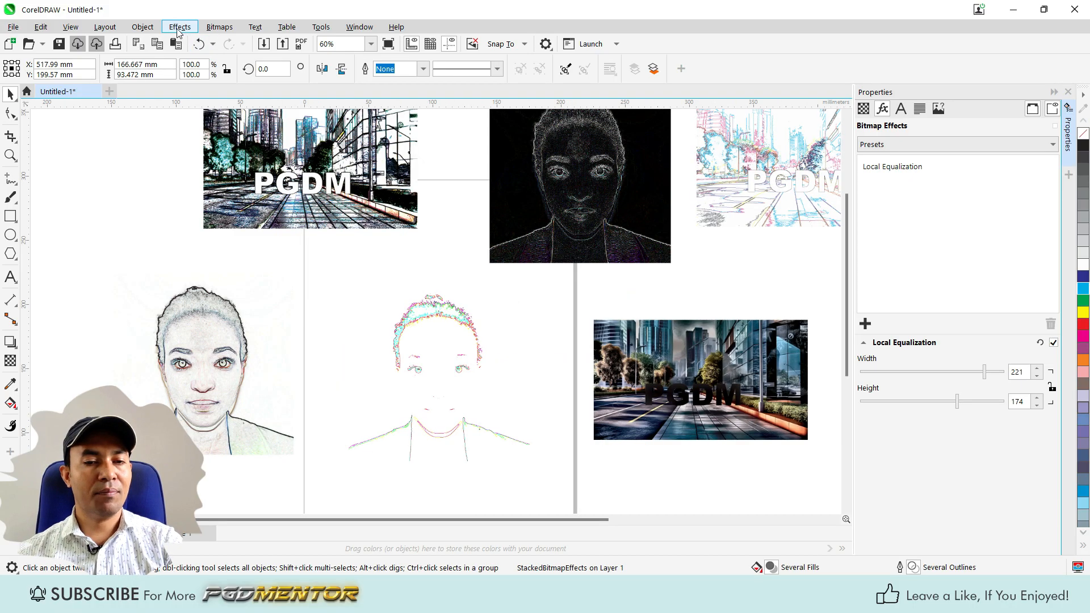
click(180, 26)
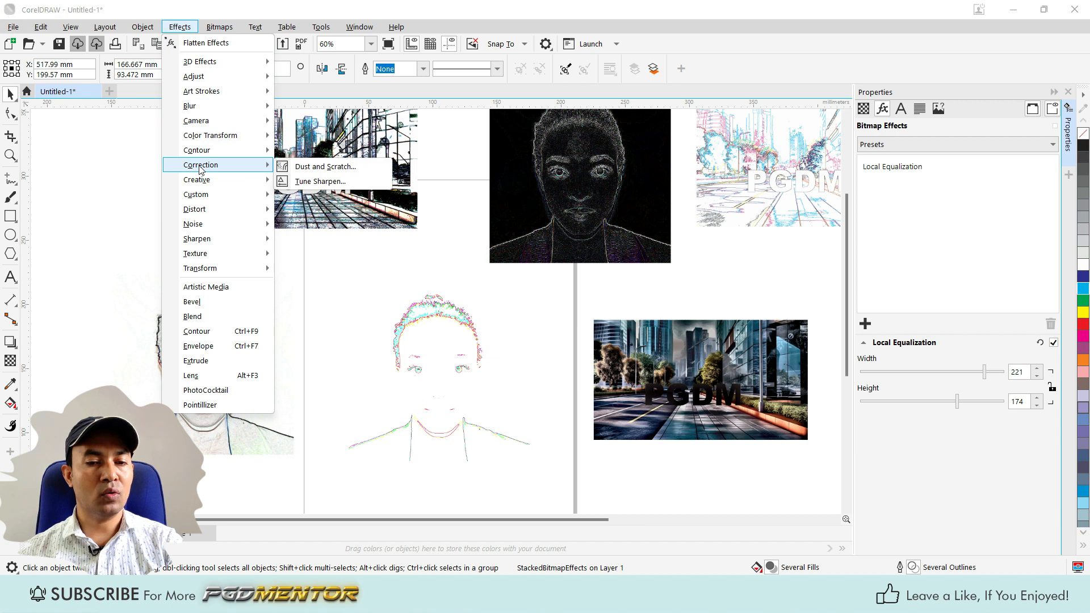
mouse_move(209, 155)
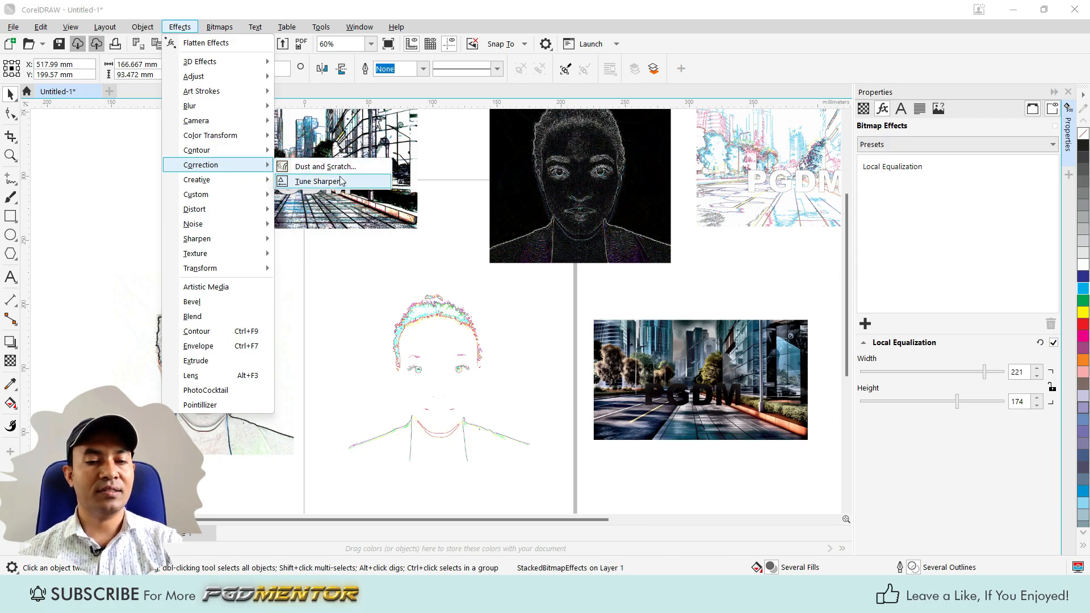
scroll(658, 280, down, 1)
scroll(345, 276, down, 2)
click(343, 274)
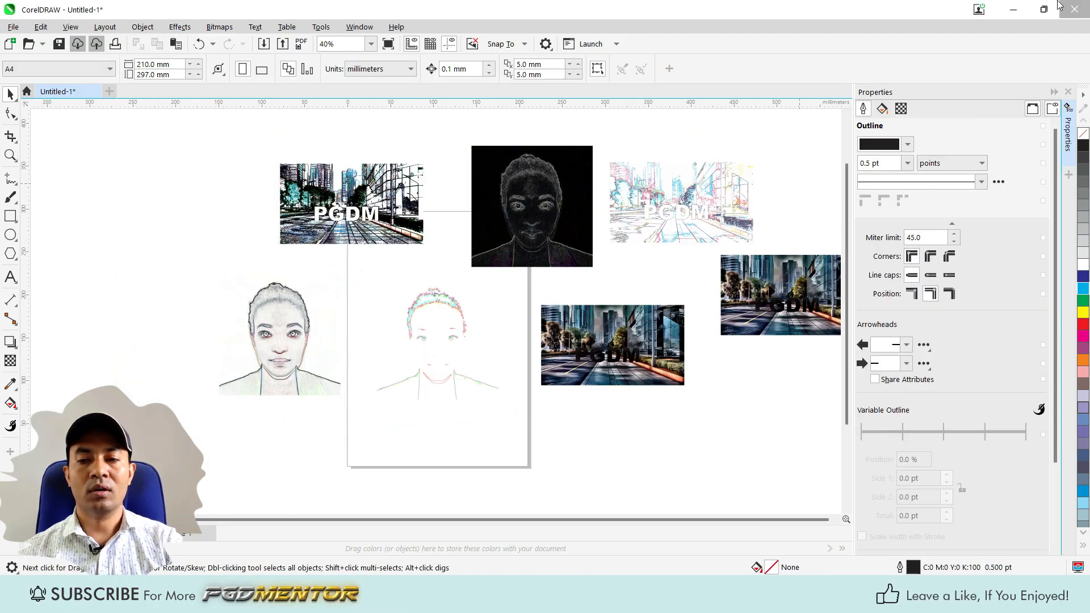
Leave CorelDRAW for the desktop files and bring an old portrait photo back onto the CorelDRAW page.
click(1013, 9)
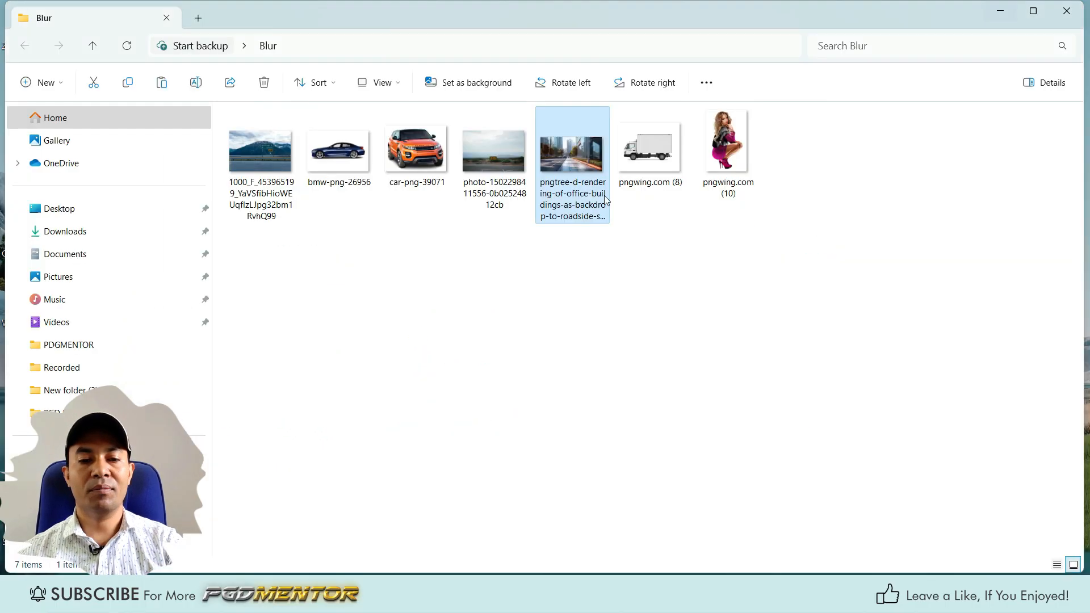
click(1001, 11)
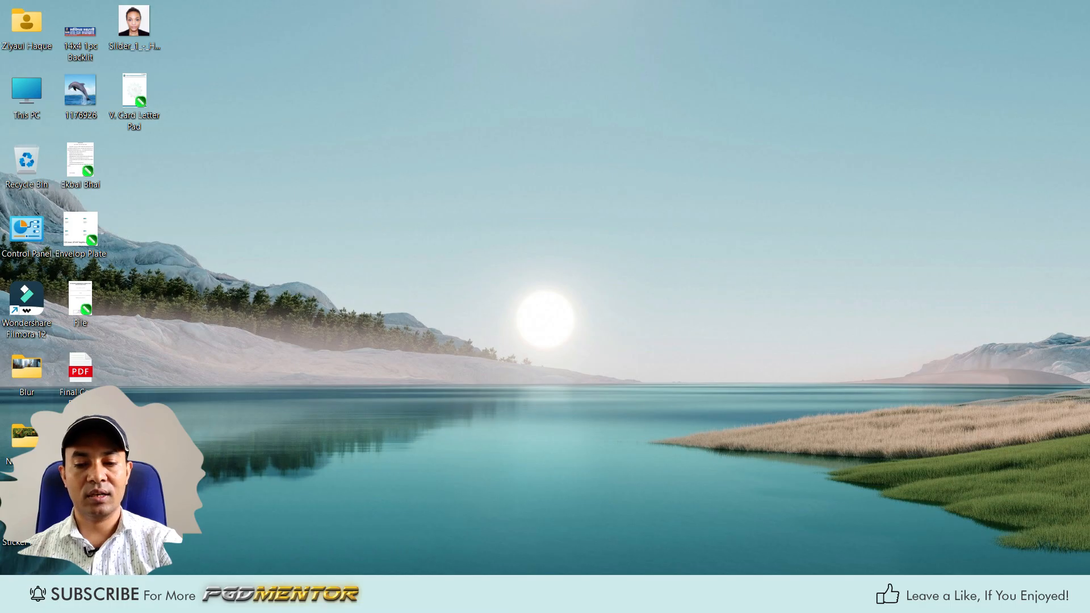
click(417, 597)
key(ctrl+v)
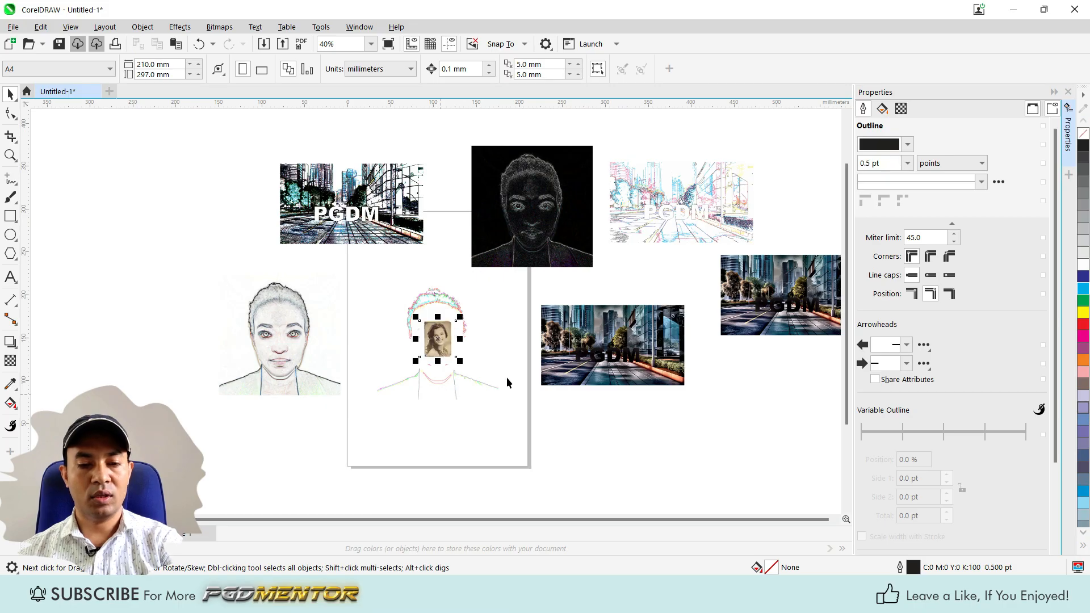
Move the Trace Contour portrait off the page to the upper left and reposition the old photo in the clear space.
scroll(507, 377, down, 1)
drag(454, 310, 216, 221)
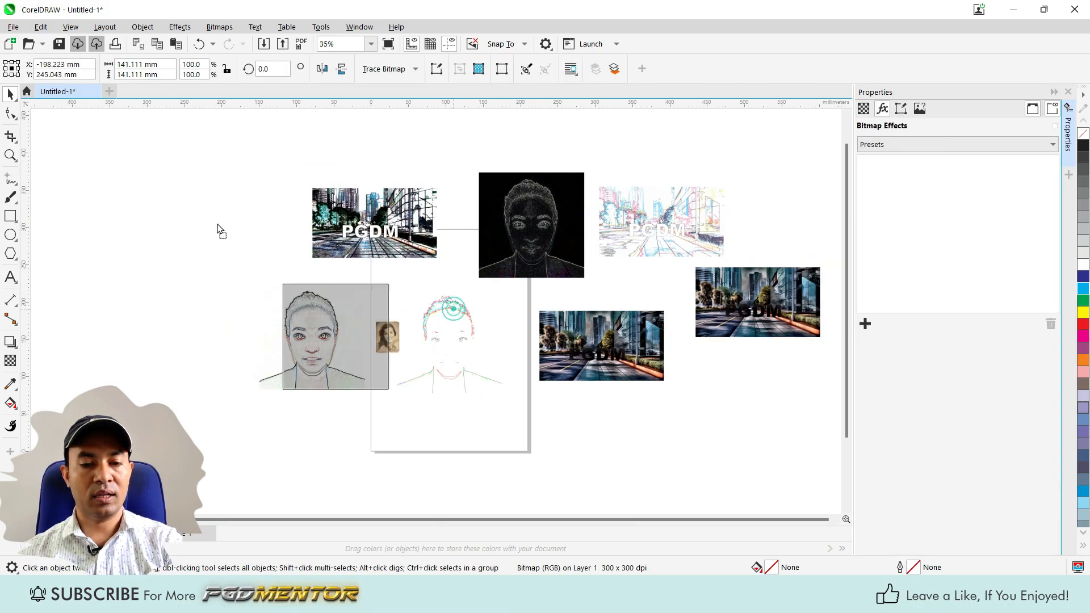
drag(388, 340, 432, 345)
scroll(432, 345, up, 20)
scroll(434, 345, down, 3)
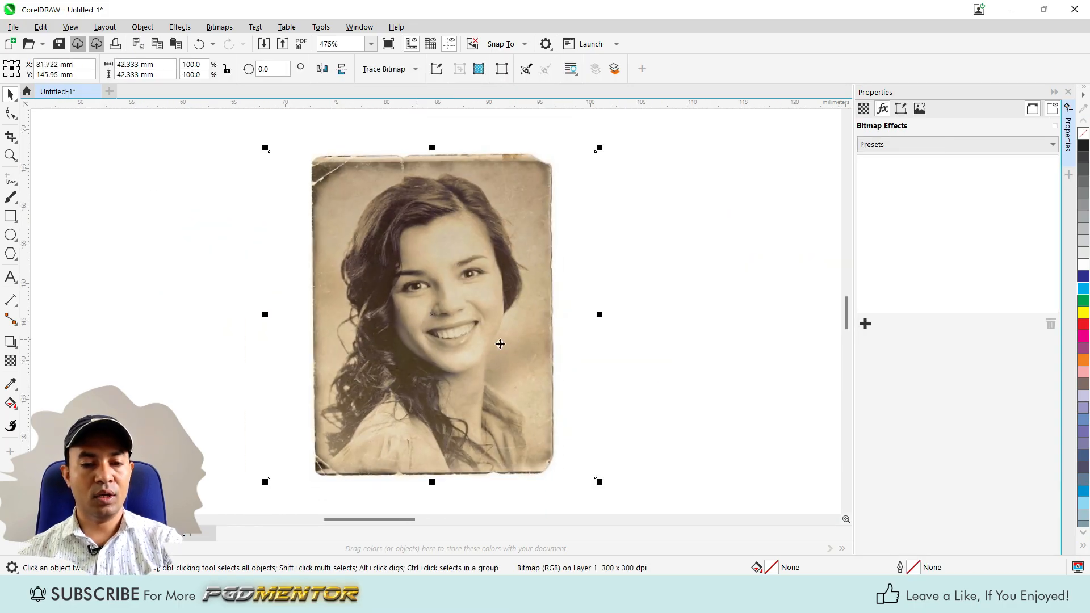
scroll(440, 353, up, 3)
scroll(205, 309, down, 3)
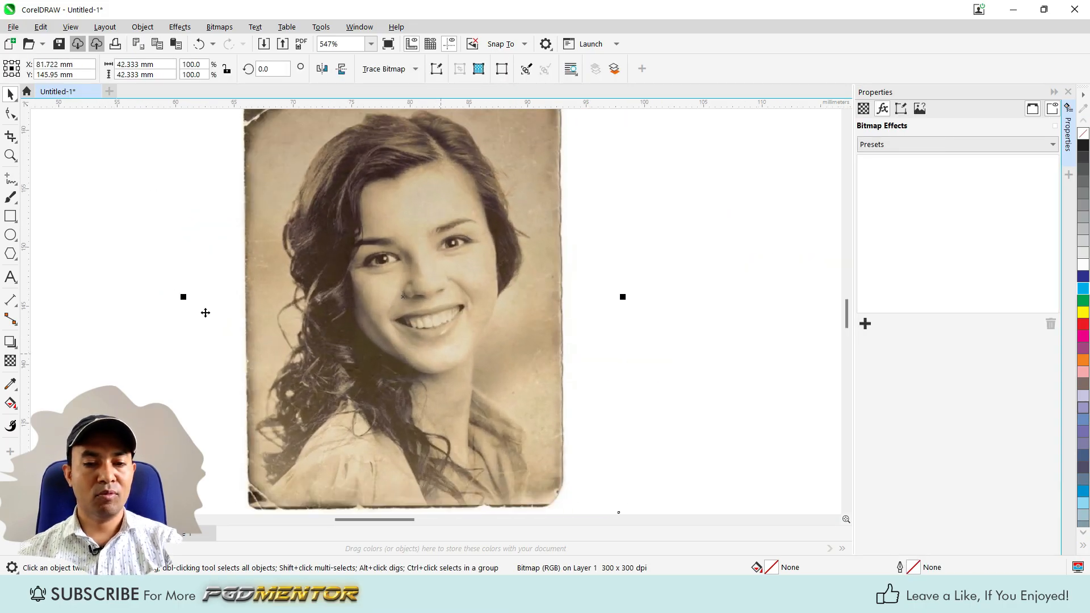
Place a copy of the old photo to its right and apply the Dust and Scratch correction effect to the copy.
drag(363, 320, 668, 319)
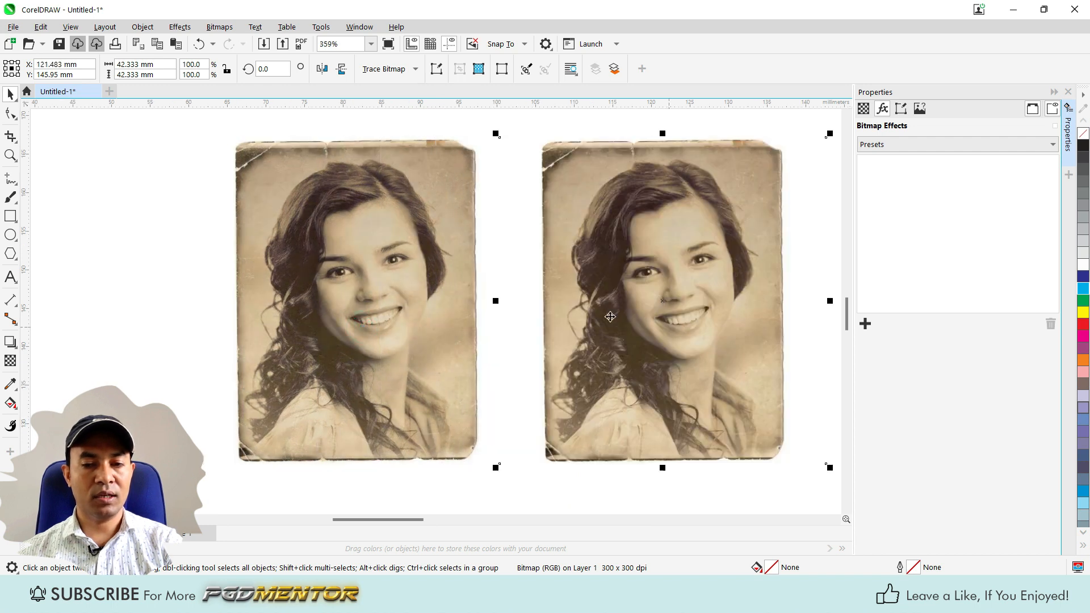
scroll(670, 317, up, 2)
click(864, 324)
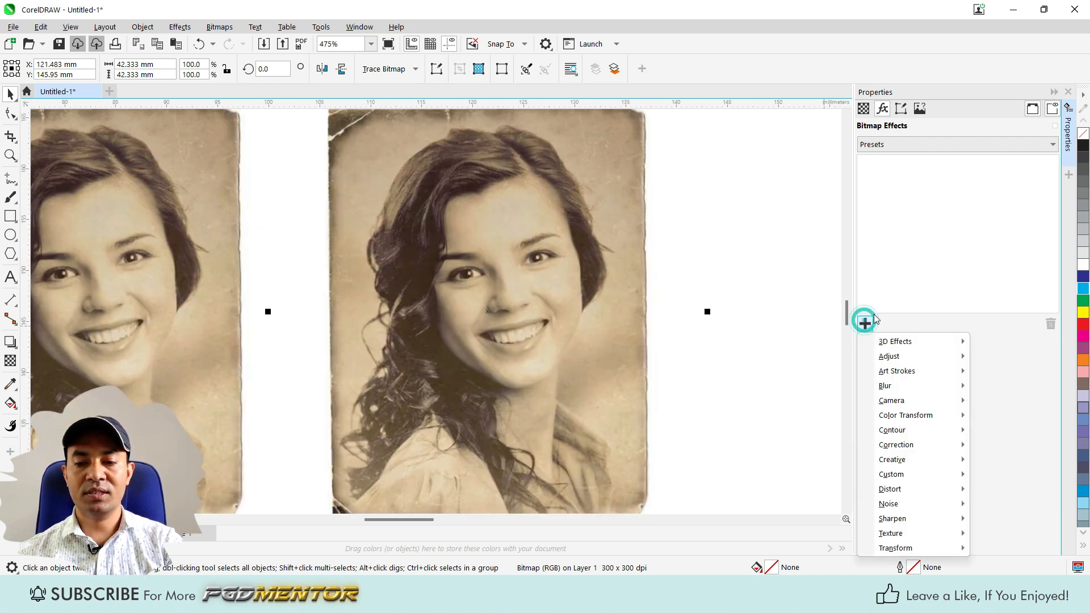
mouse_move(919, 449)
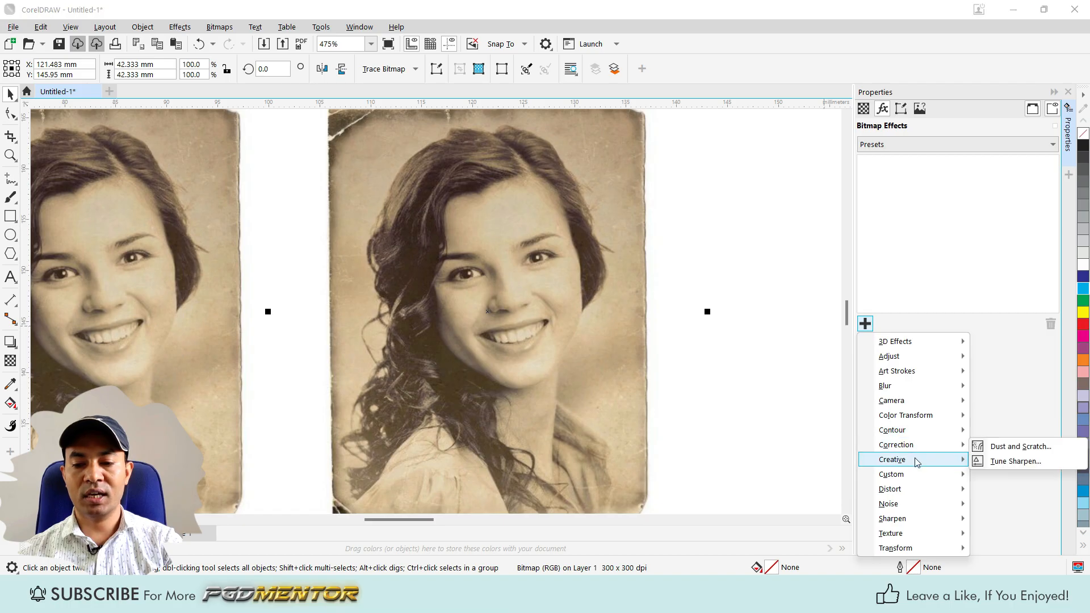
click(1010, 447)
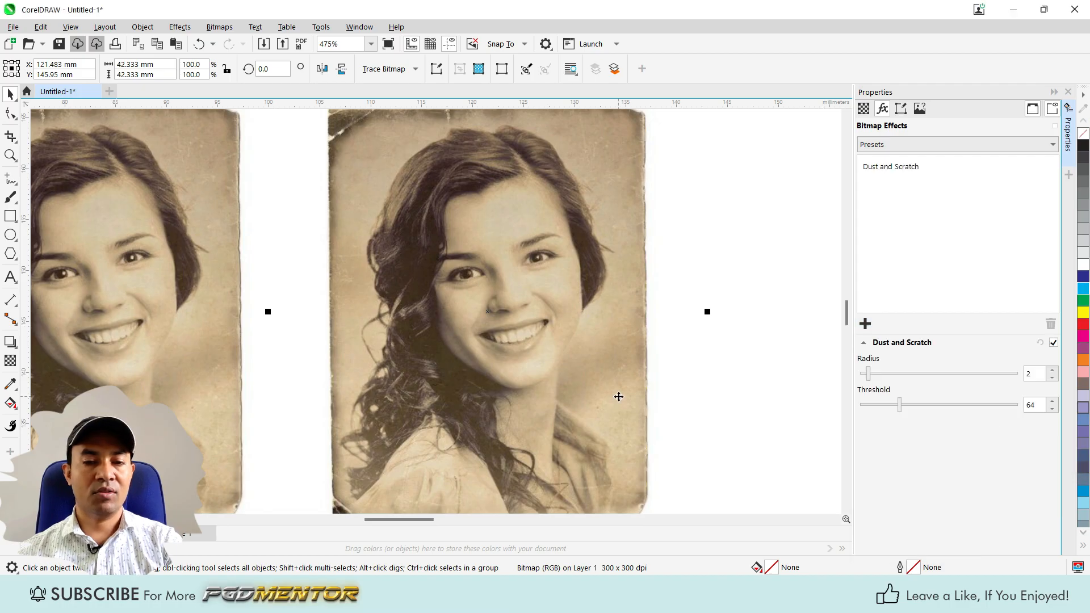
Compare the copied photo with its Dust and Scratch effect off and on, next to the slightly shifted original.
scroll(618, 396, down, 1)
scroll(526, 340, up, 1)
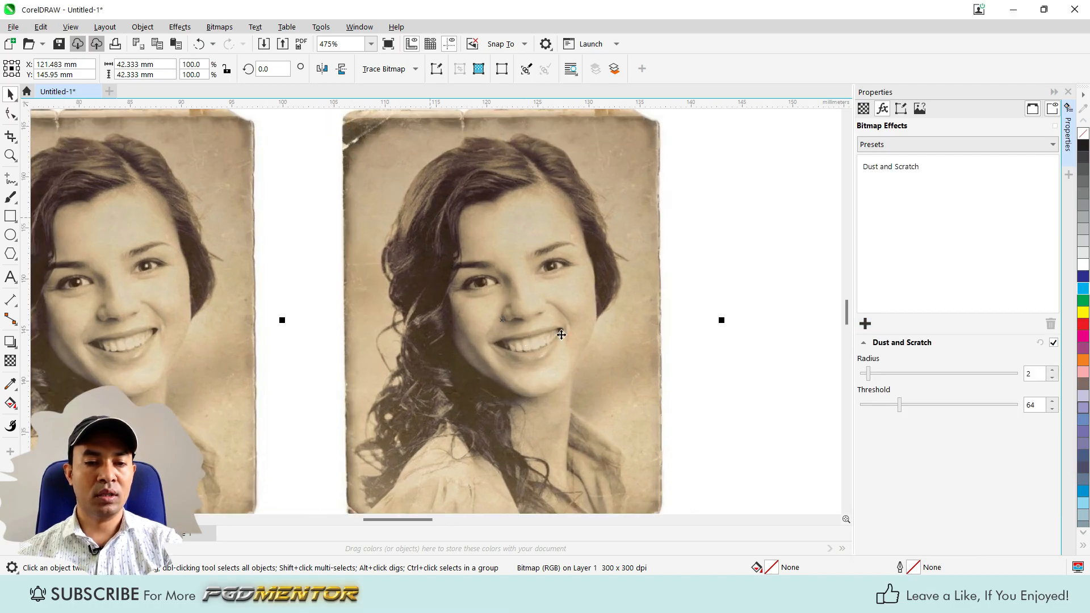
click(1054, 343)
click(1054, 343)
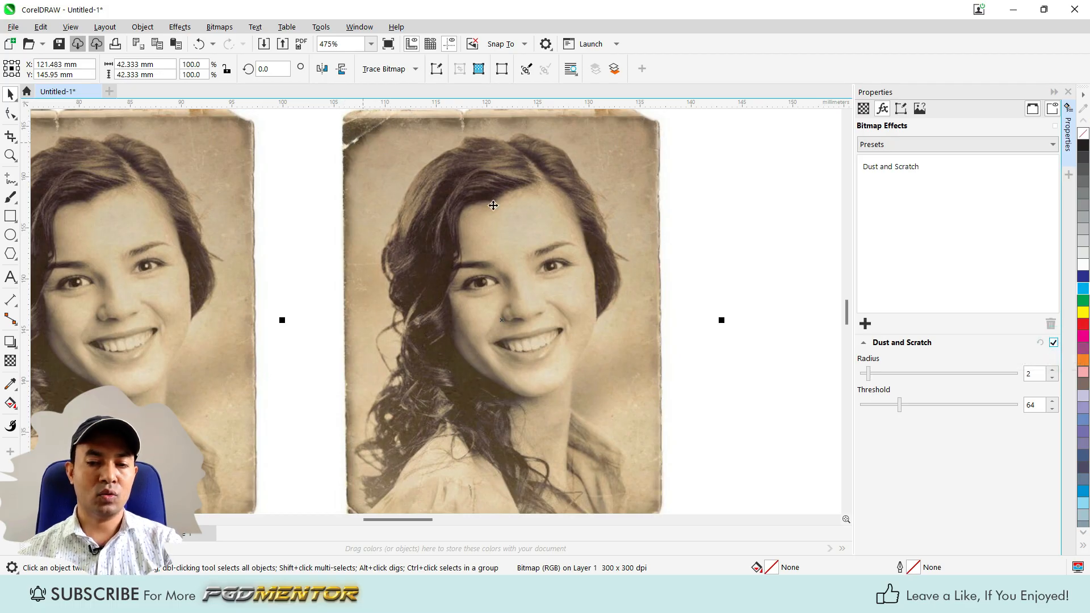
scroll(546, 218, down, 2)
scroll(368, 203, up, 1)
mouse_move(189, 233)
mouse_down()
mouse_move(263, 249)
mouse_move(198, 241)
mouse_up()
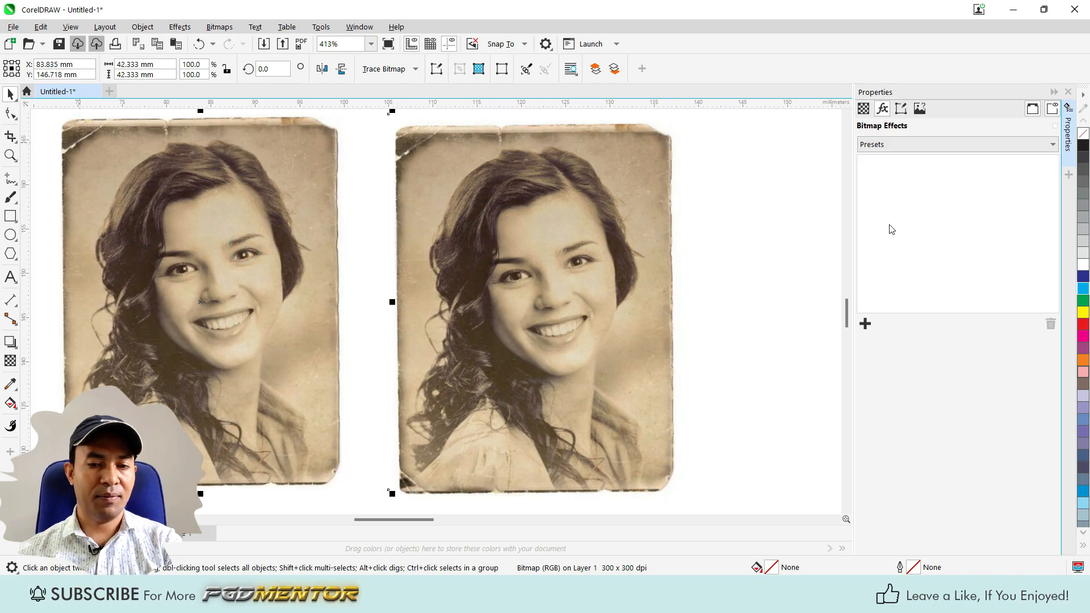
click(446, 168)
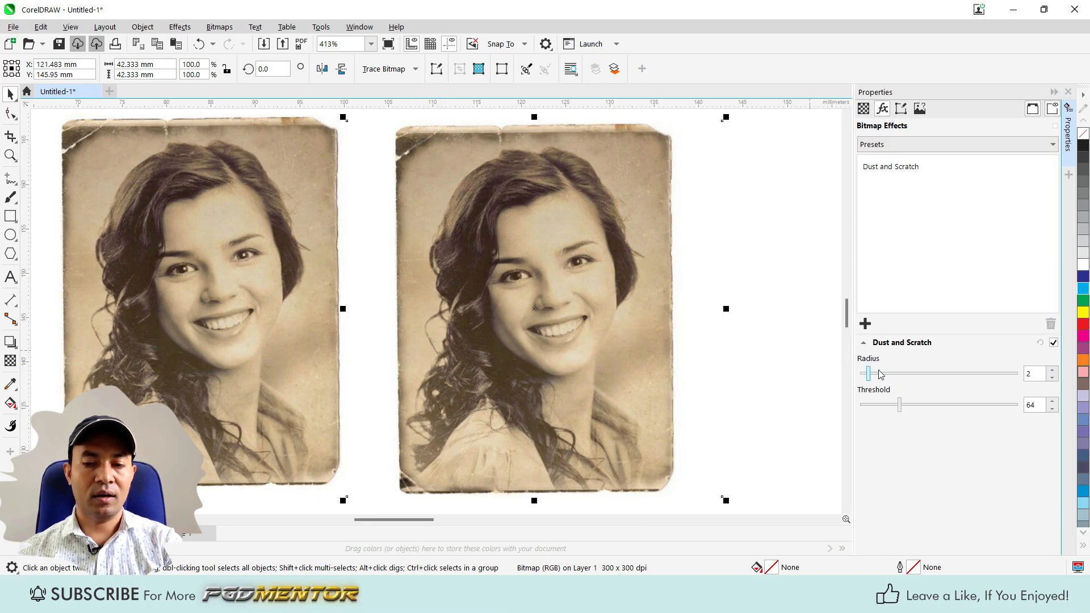
click(1054, 344)
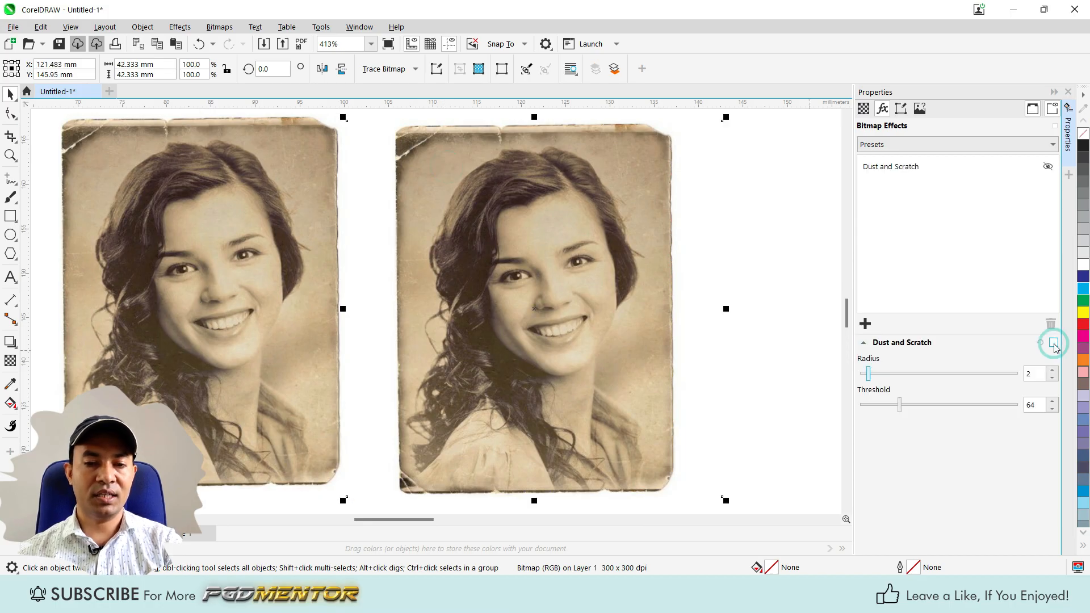
click(1054, 344)
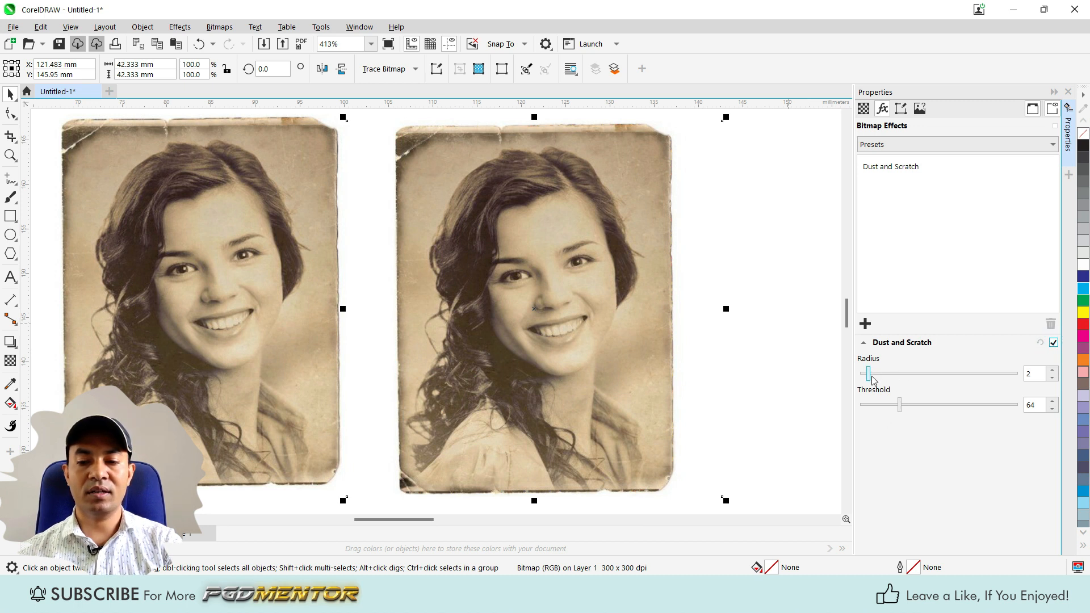
Try a Dust and Scratch radius of 15 and inspect the eyes, mouth and hair up close.
drag(870, 375, 975, 375)
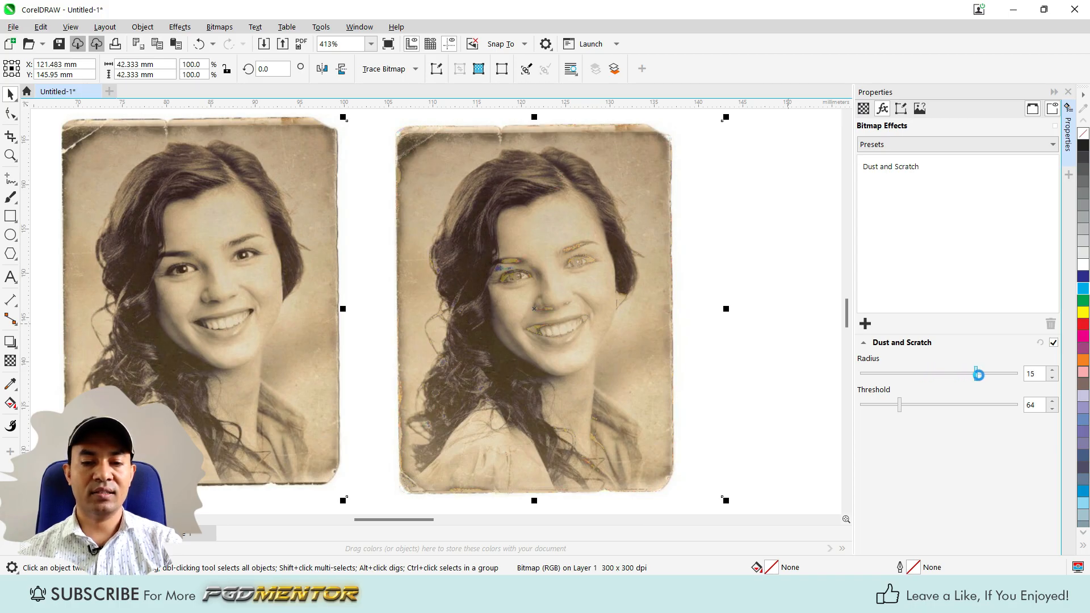
scroll(528, 275, up, 1)
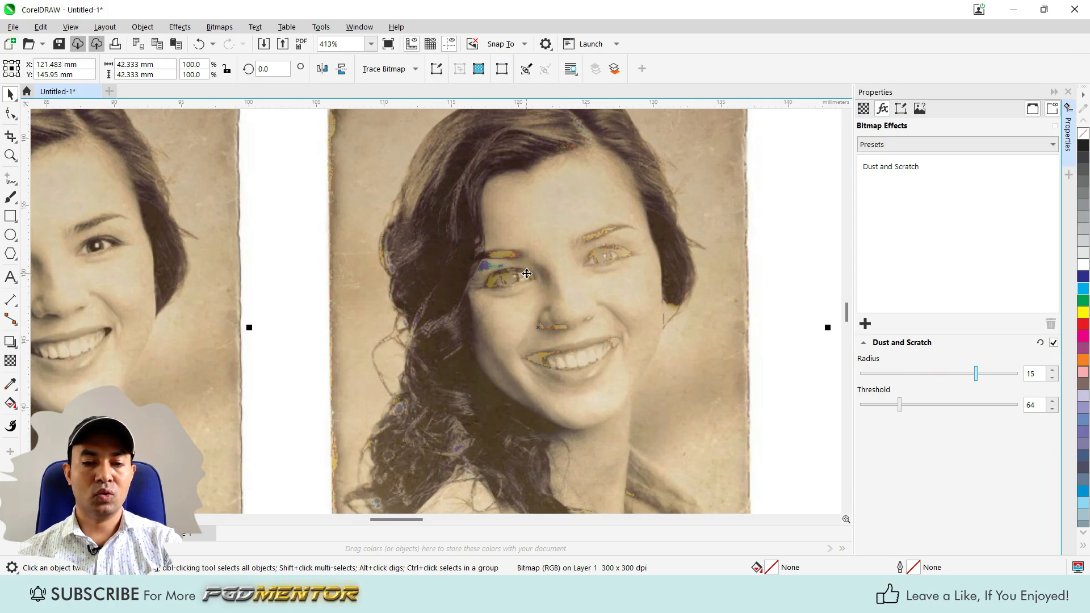
scroll(351, 298, up, 4)
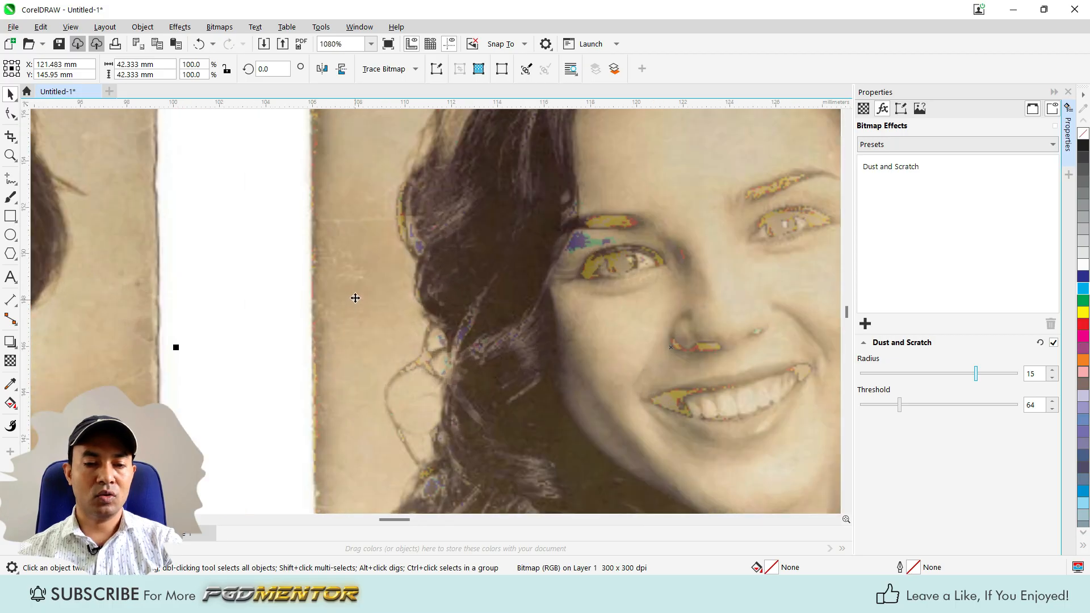
scroll(364, 290, down, 1)
scroll(365, 287, down, 3)
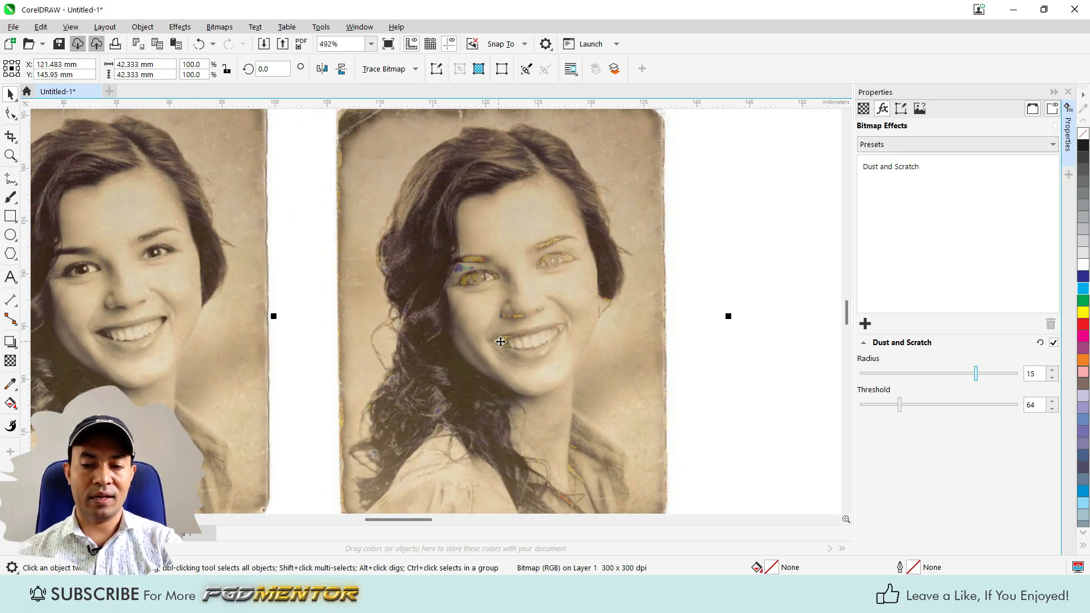
Set the Dust and Scratch radius to 3 and the threshold to 6 on the copied photo.
drag(977, 377, 879, 383)
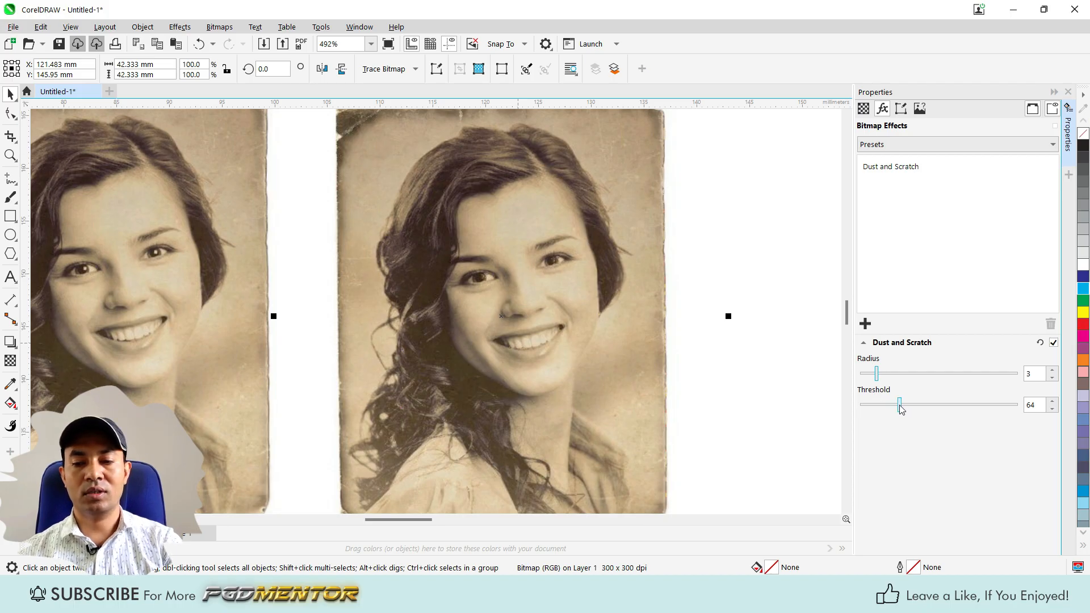
drag(900, 405, 863, 407)
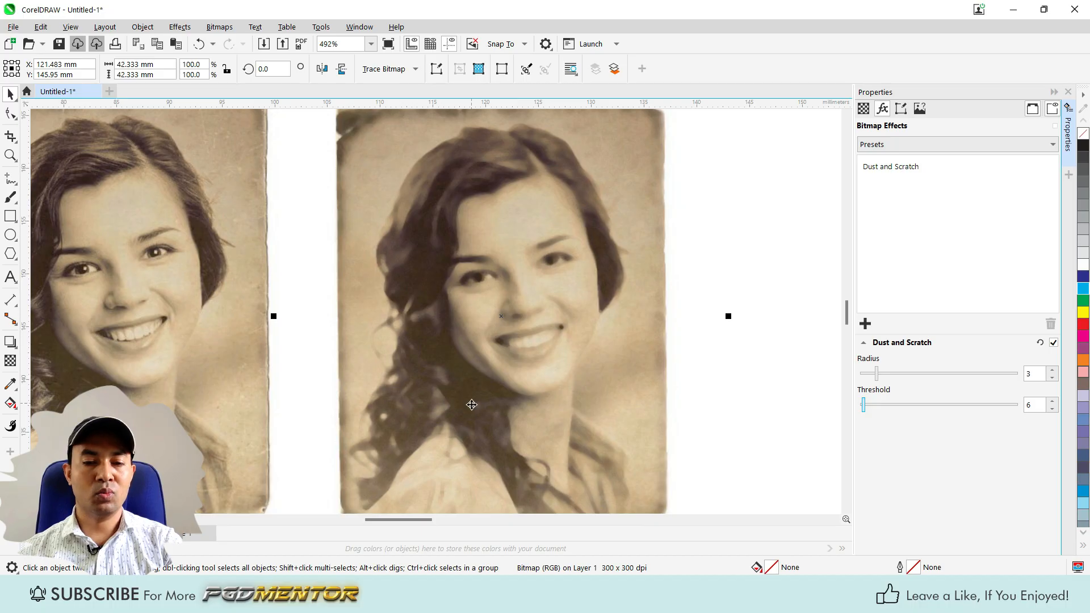
scroll(464, 301, up, 2)
scroll(488, 361, down, 3)
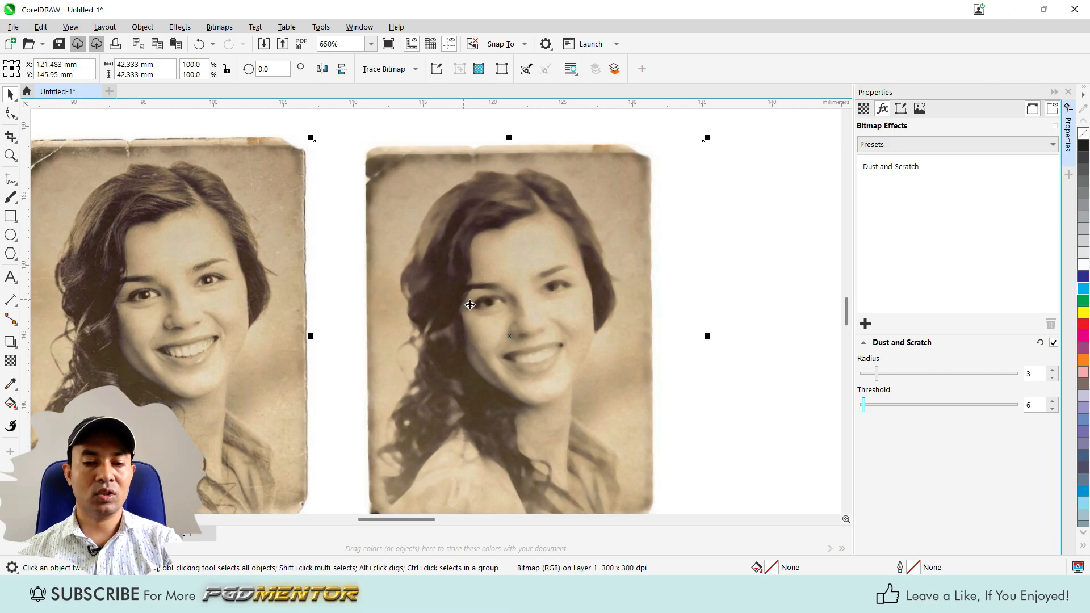
Examine the scratches around the upper corners of the corrected copy and the original photo up close.
scroll(406, 185, up, 3)
scroll(347, 171, up, 2)
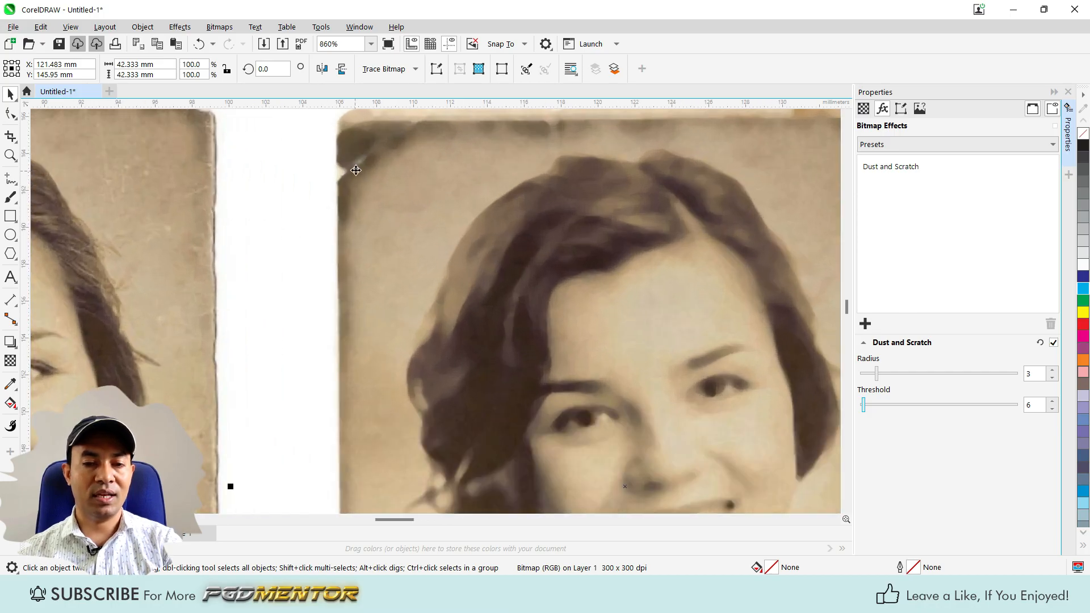
scroll(356, 170, down, 2)
scroll(80, 190, up, 3)
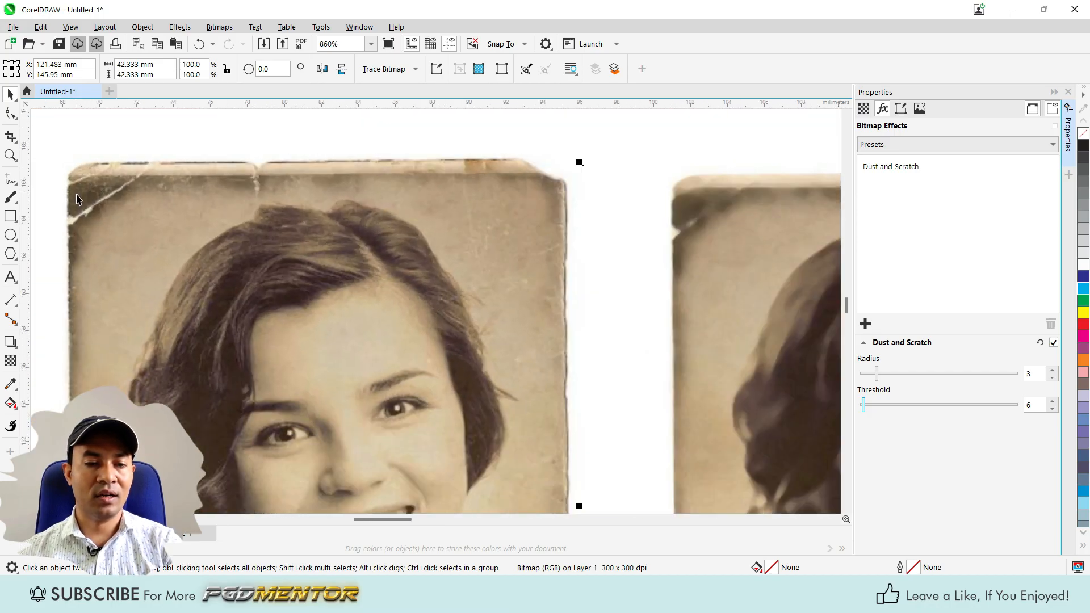
scroll(568, 226, down, 2)
scroll(499, 195, up, 4)
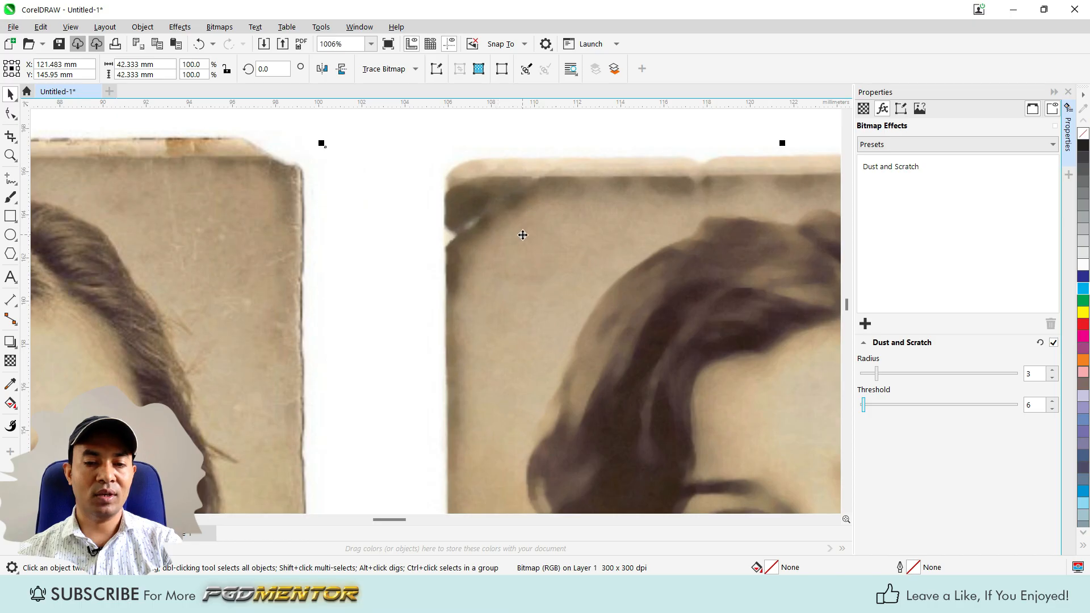
scroll(474, 219, down, 2)
scroll(502, 197, up, 1)
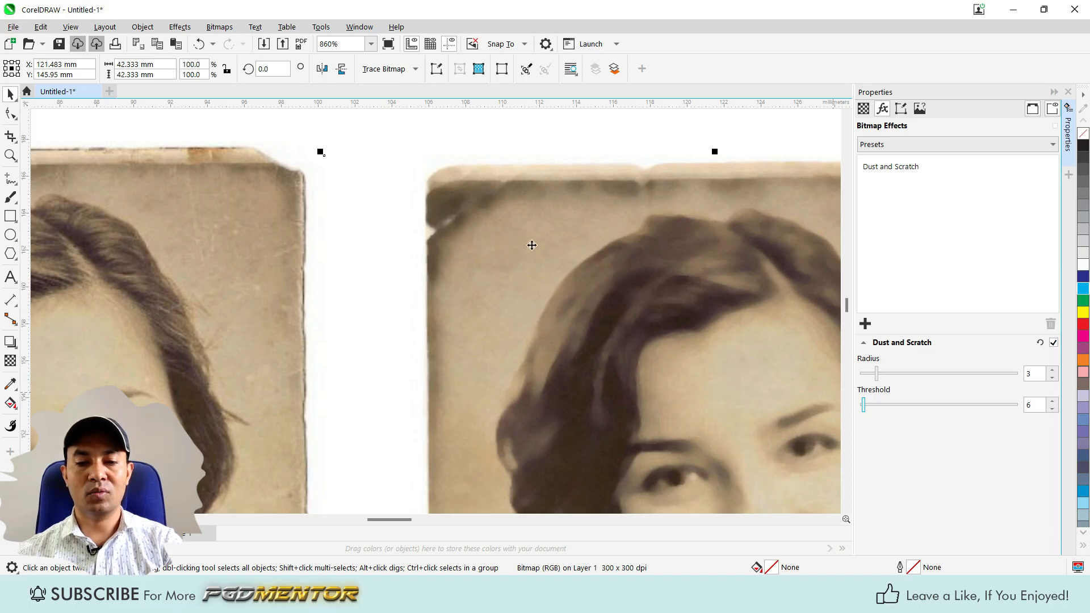
Move the corrected photo to the upper right and place a fresh copy of the original in its former spot.
scroll(550, 247, down, 1)
drag(559, 304, 685, 203)
drag(309, 323, 545, 322)
scroll(551, 378, up, 2)
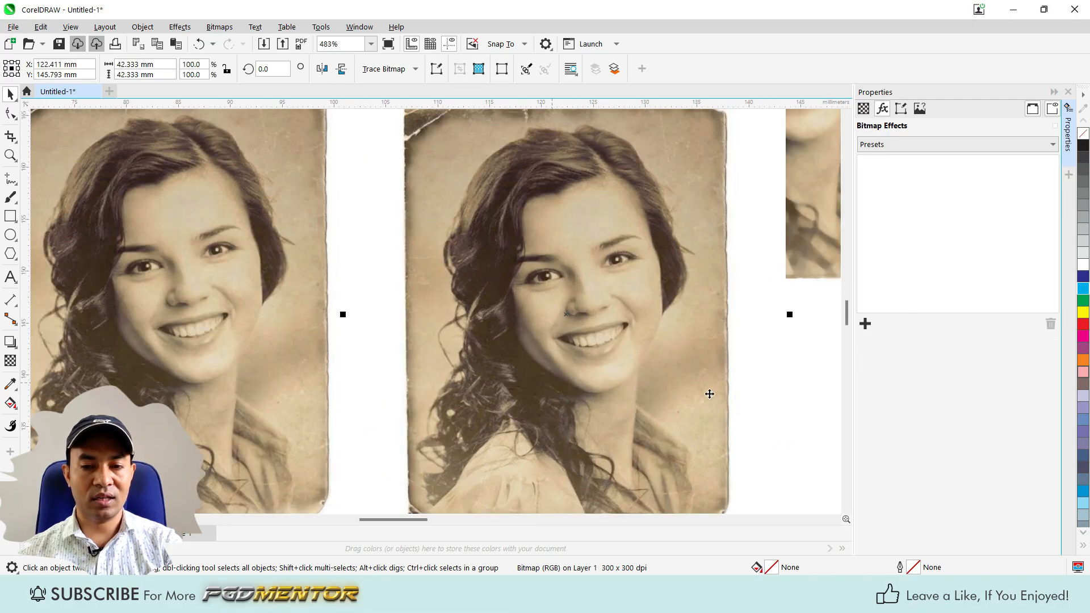
Apply the Tune Sharpen correction effect to the fresh copy, using Sharpen at a percentage of 31.
click(866, 324)
mouse_move(907, 448)
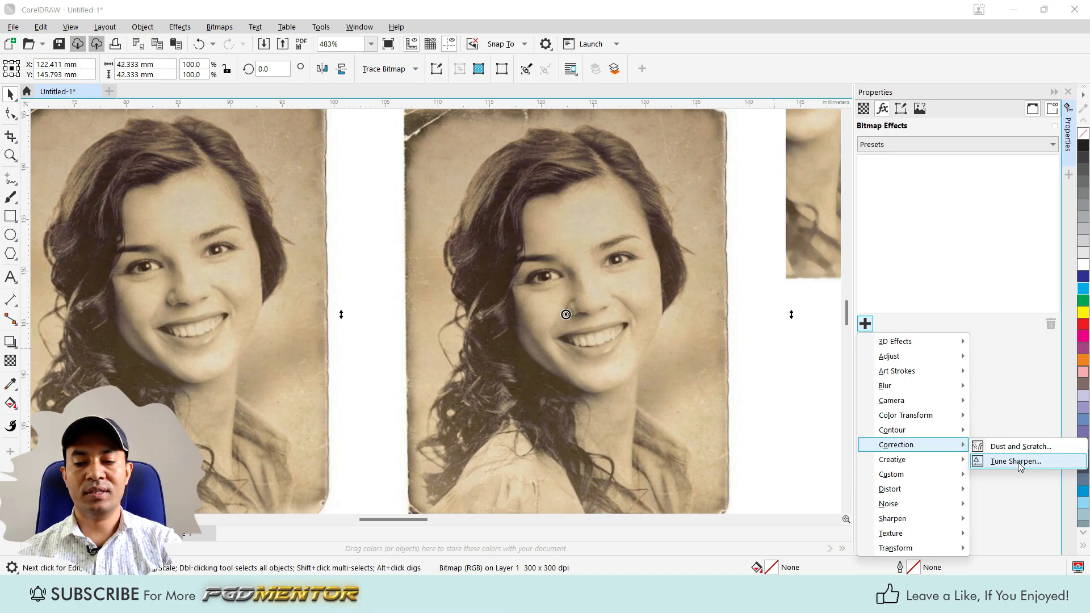
click(1017, 462)
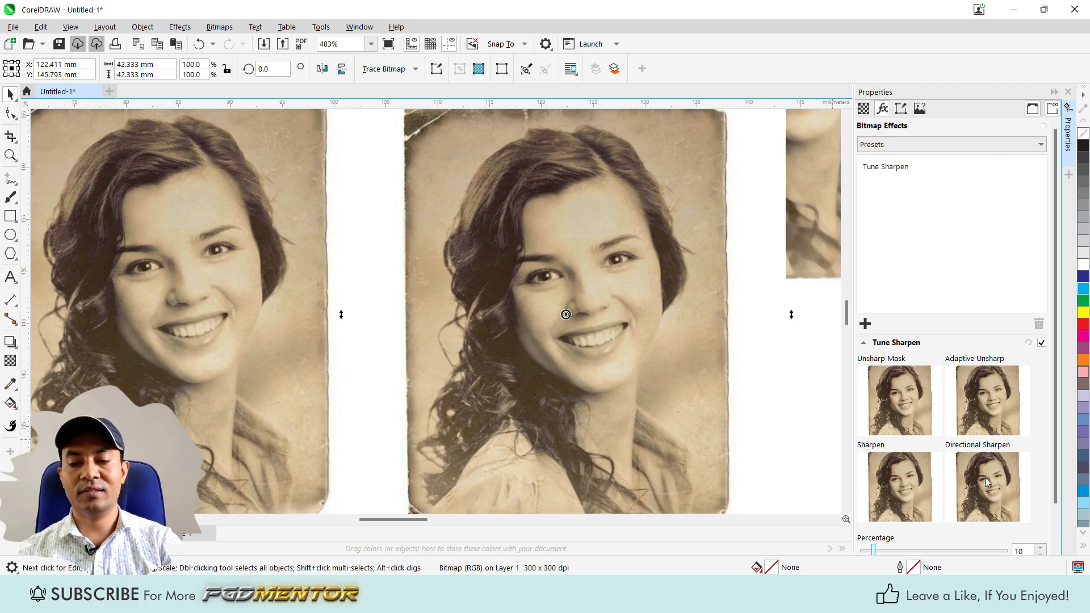
scroll(978, 372, down, 2)
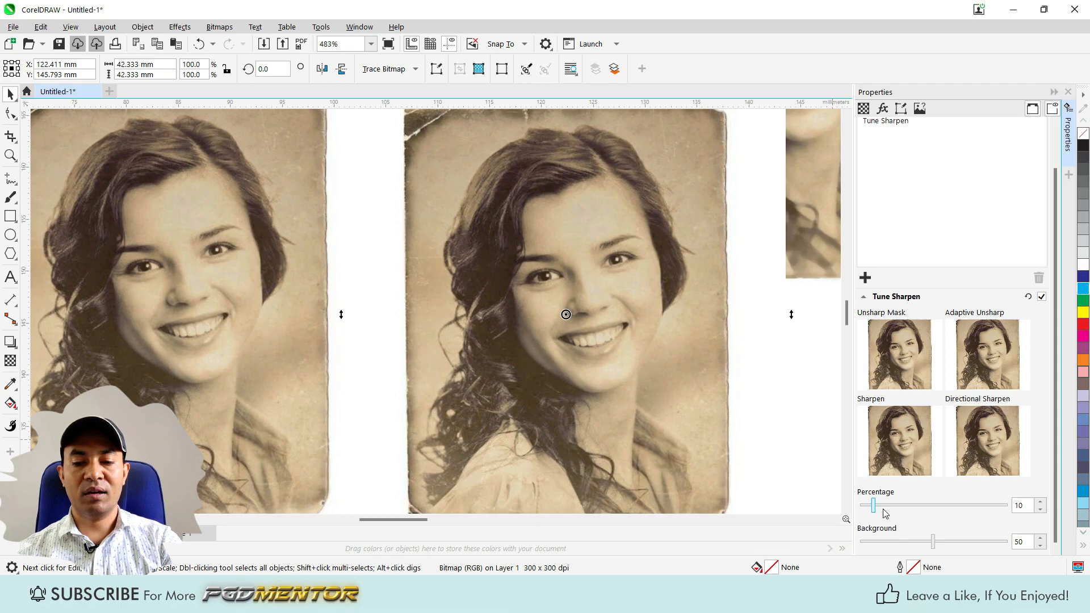
drag(875, 505, 905, 505)
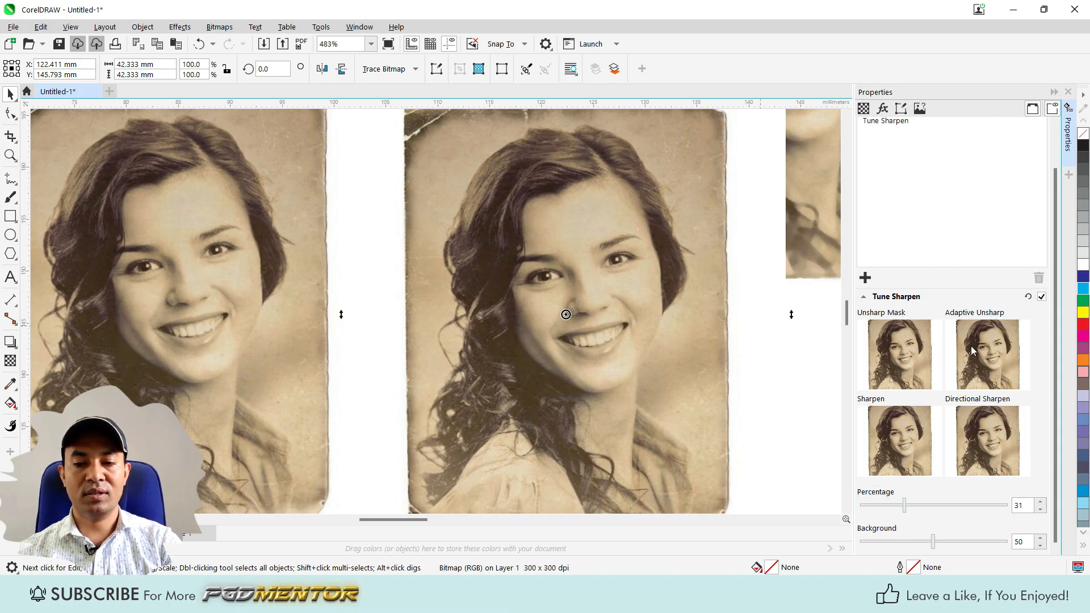
click(910, 456)
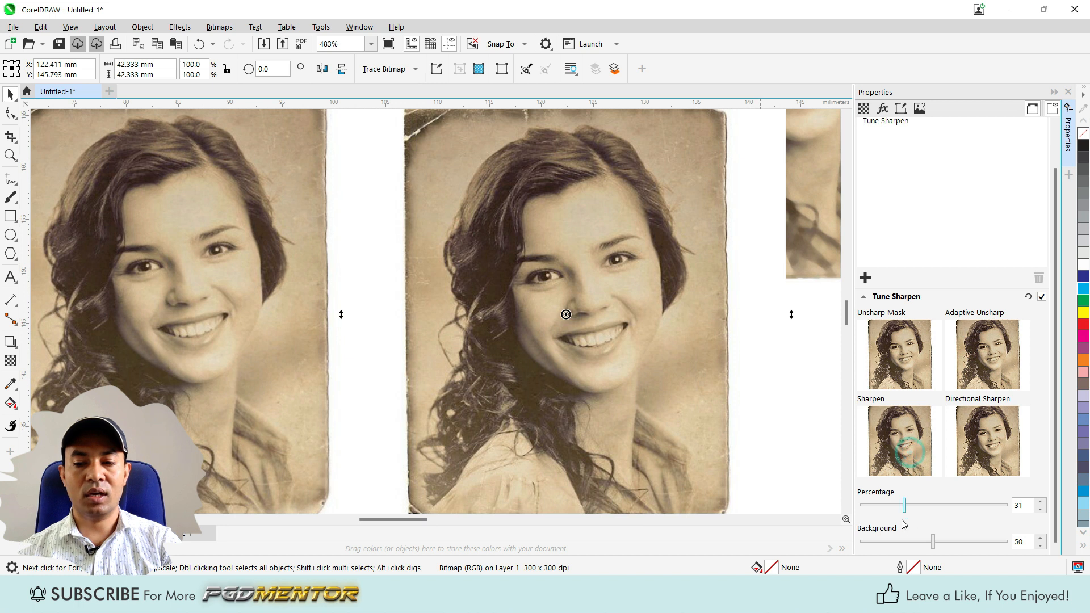
Set the Tune Sharpen percentage to 58 and apply Directional Sharpen followed by Unsharp Mask.
drag(904, 505, 945, 505)
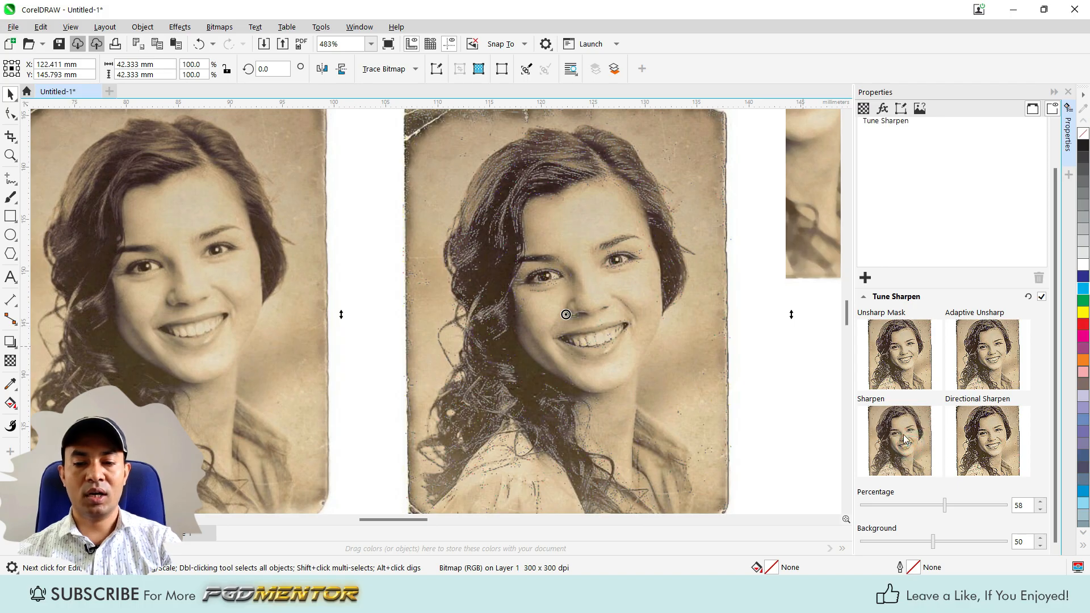
click(980, 439)
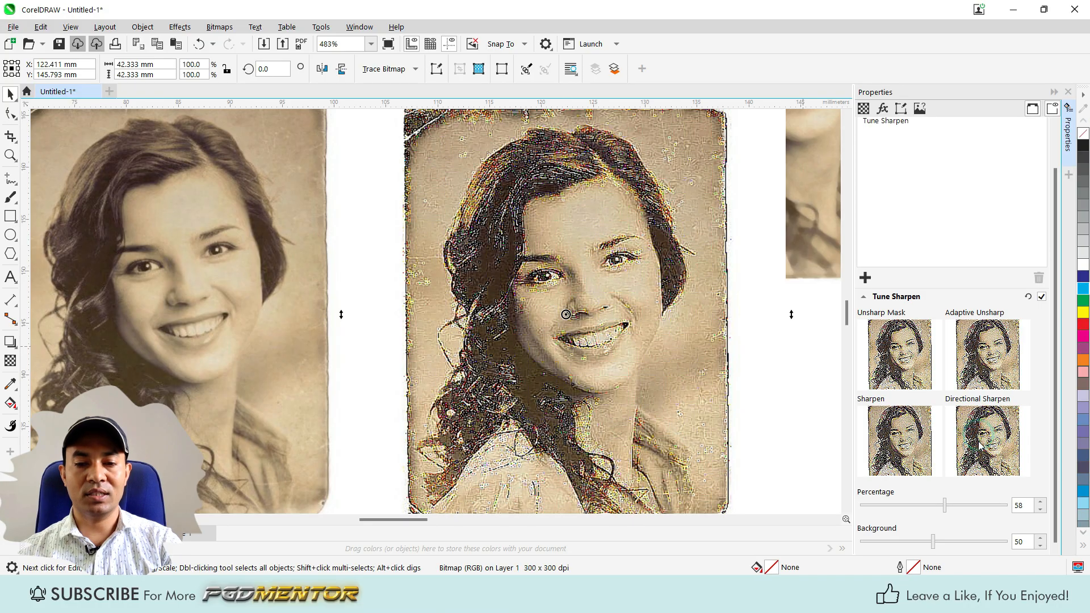
click(904, 348)
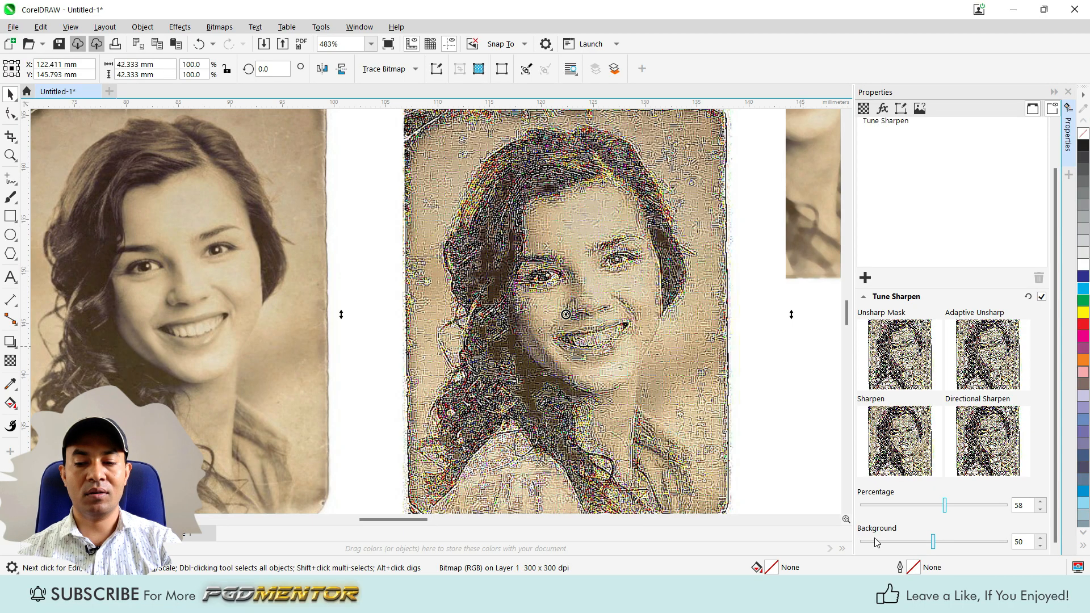
Set the Tune Sharpen background to 42 and inspect the sharpened photo beside the original.
mouse_move(934, 543)
mouse_down()
mouse_move(983, 538)
mouse_move(878, 546)
mouse_move(921, 545)
mouse_up()
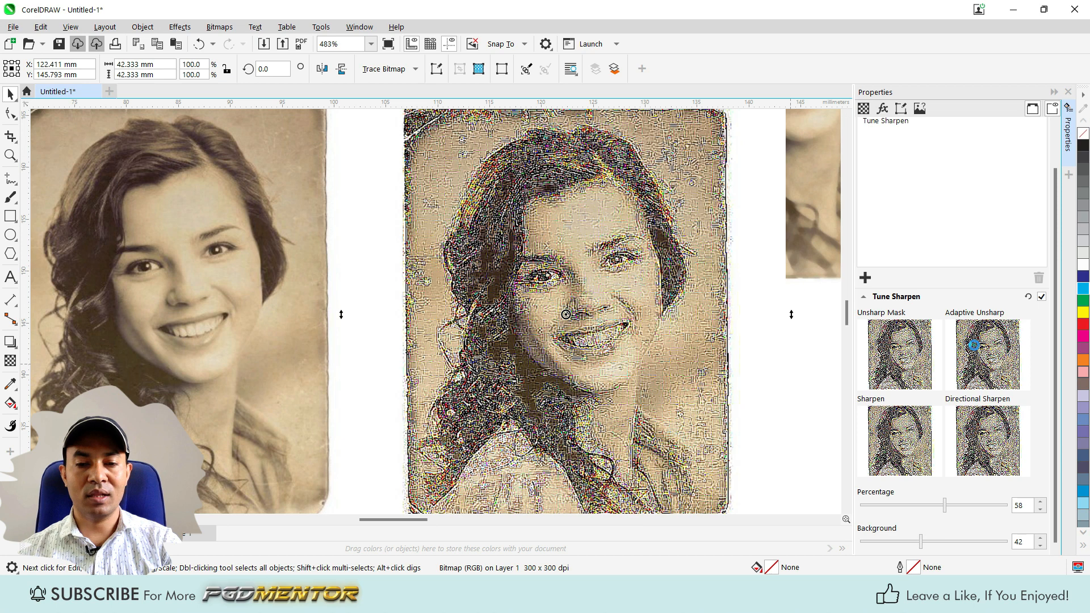
scroll(511, 233, up, 1)
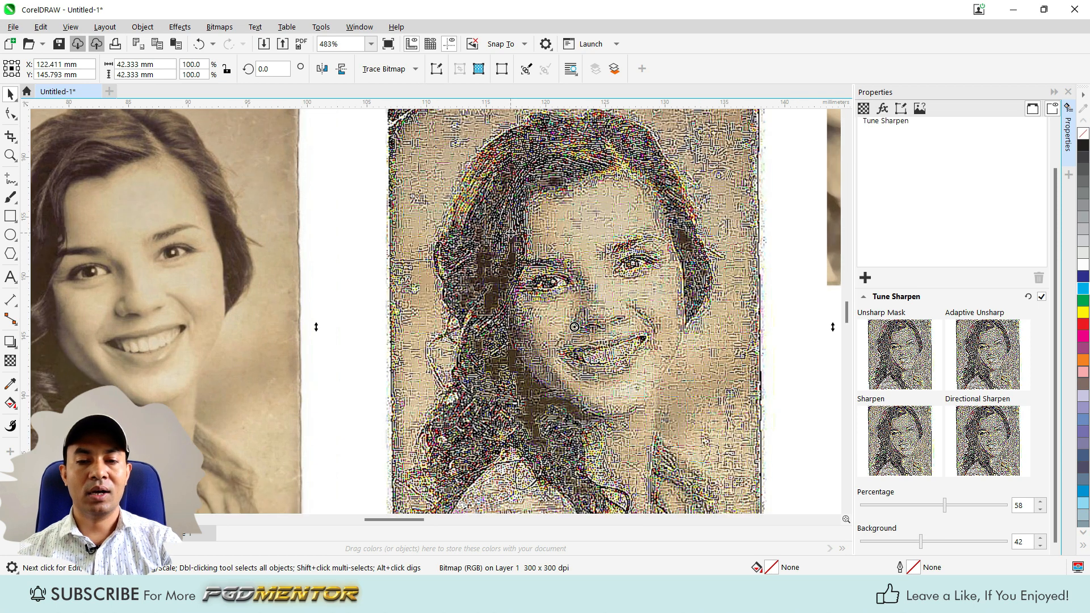
scroll(510, 233, up, 1)
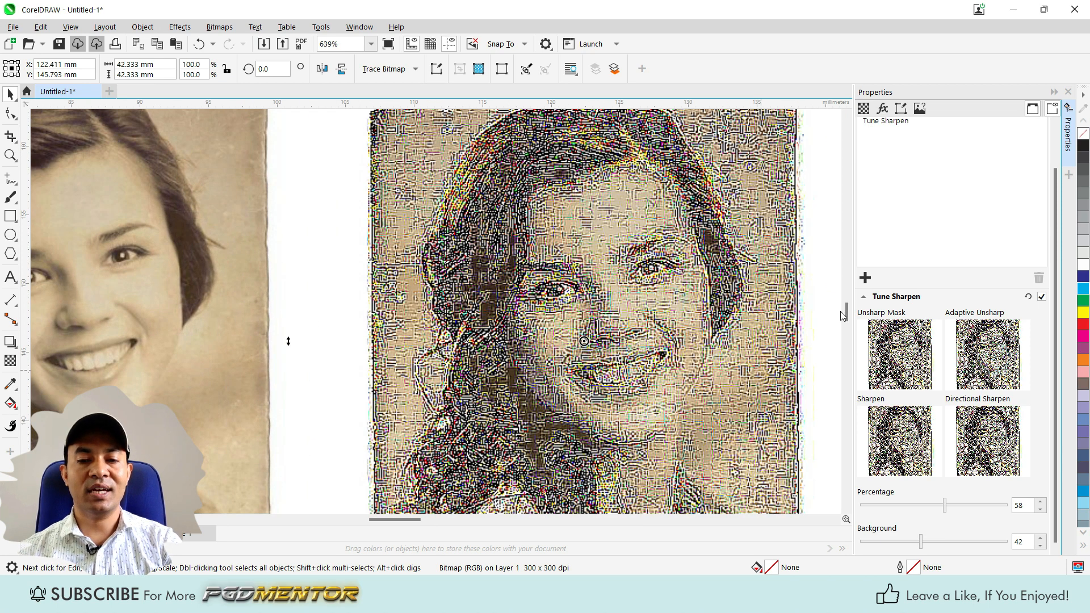
scroll(656, 278, down, 2)
scroll(657, 278, up, 1)
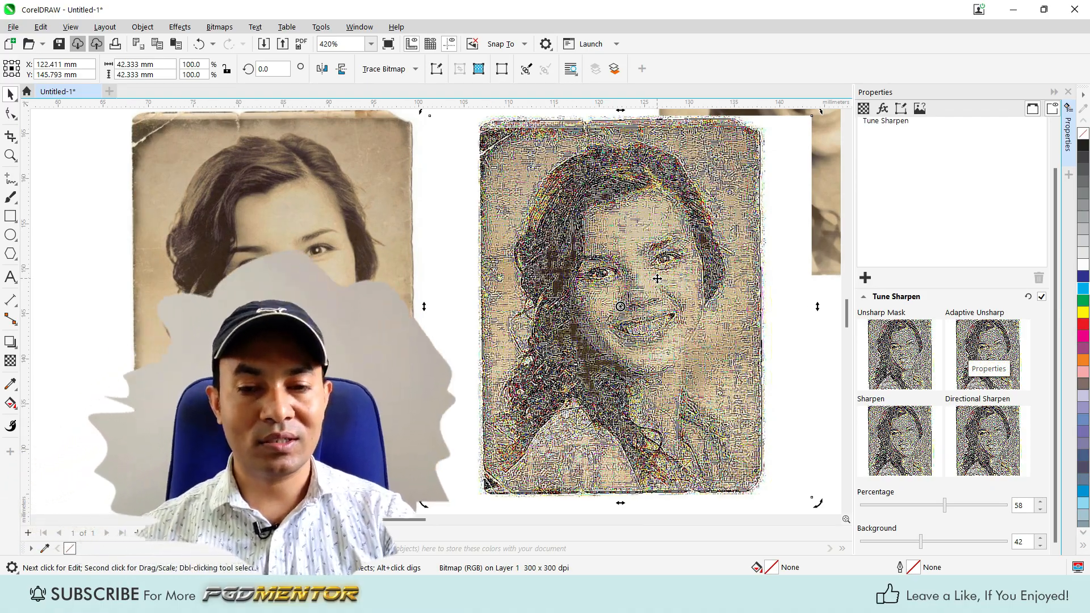